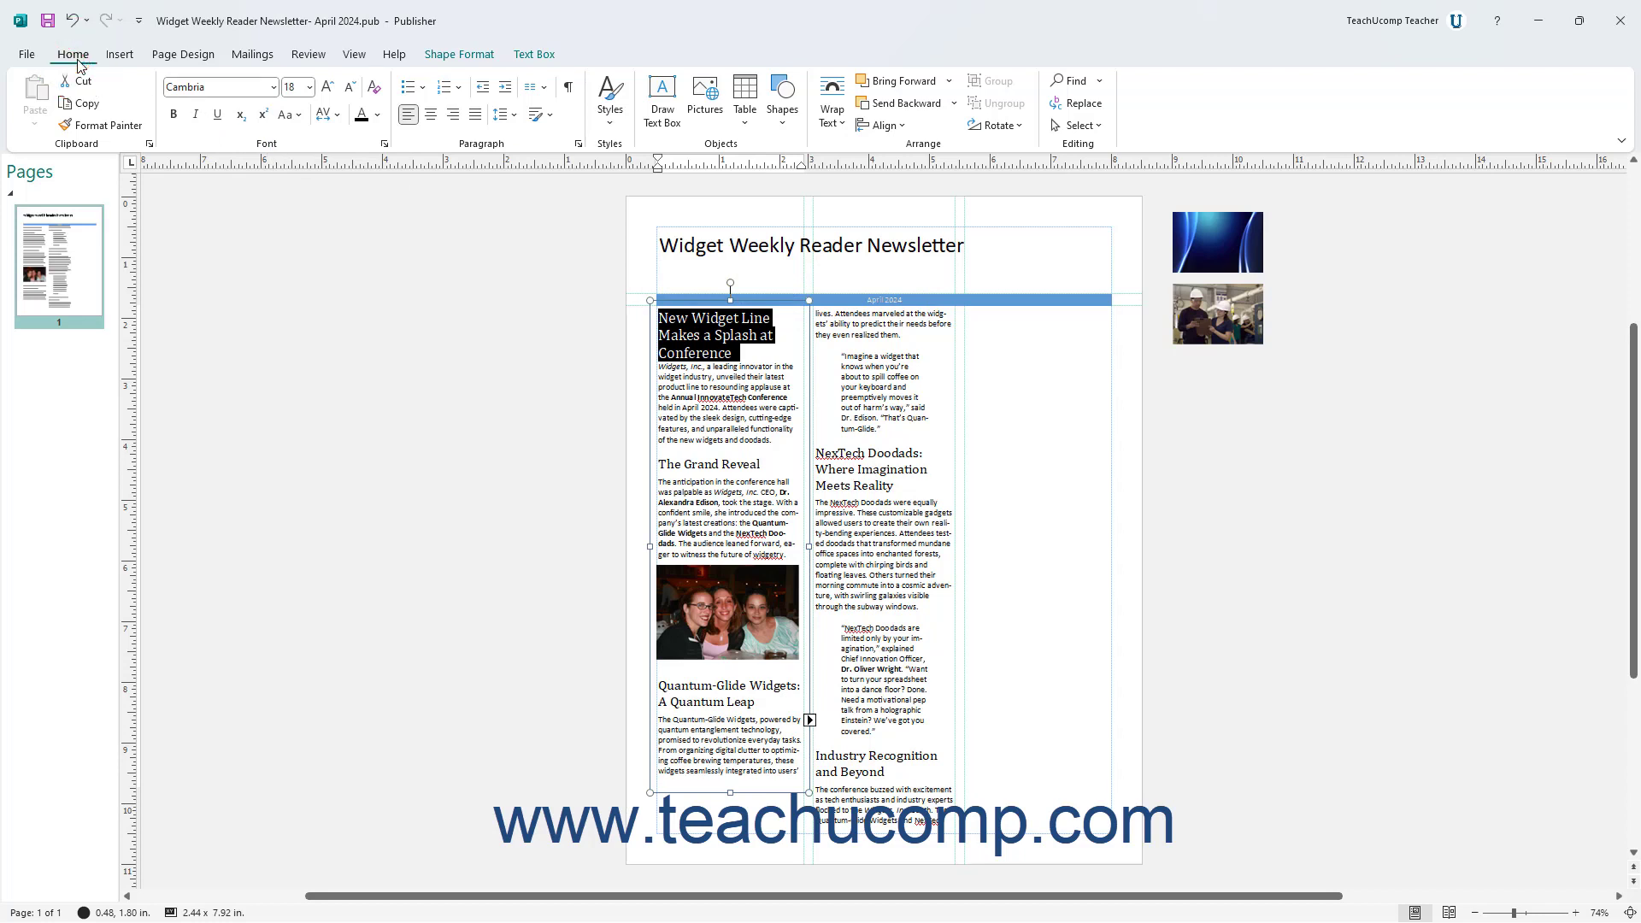
Try bold and clearing the formatting on the selected "New Widget Line Makes a Splash at Conference" headline, reverting each change.
left_click(530, 56)
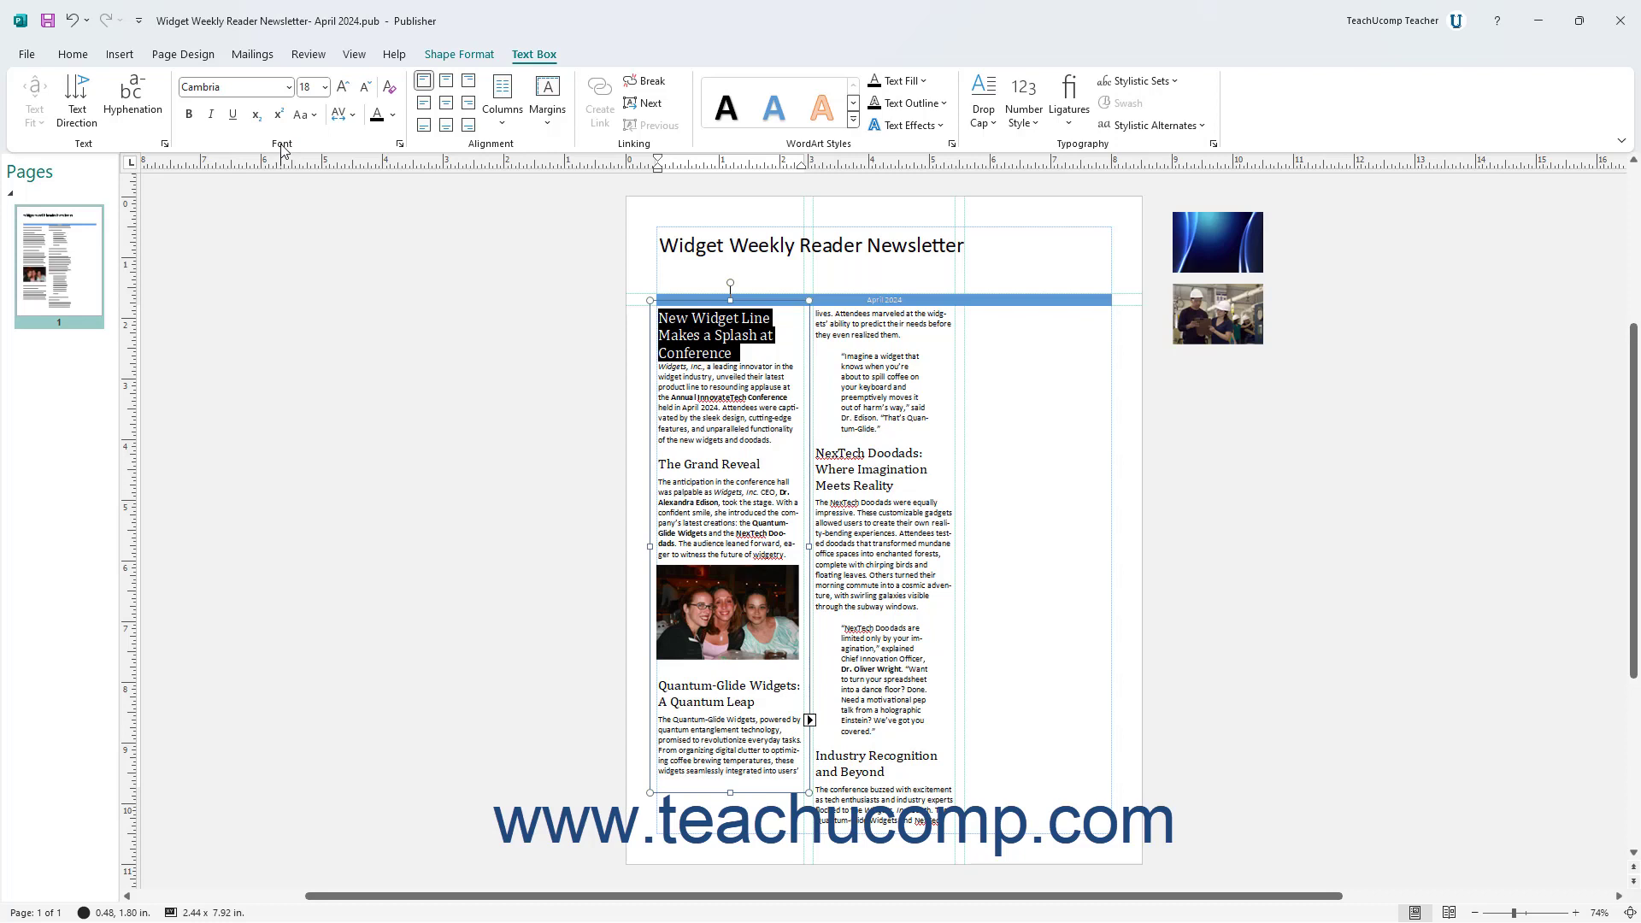
left_click(394, 116)
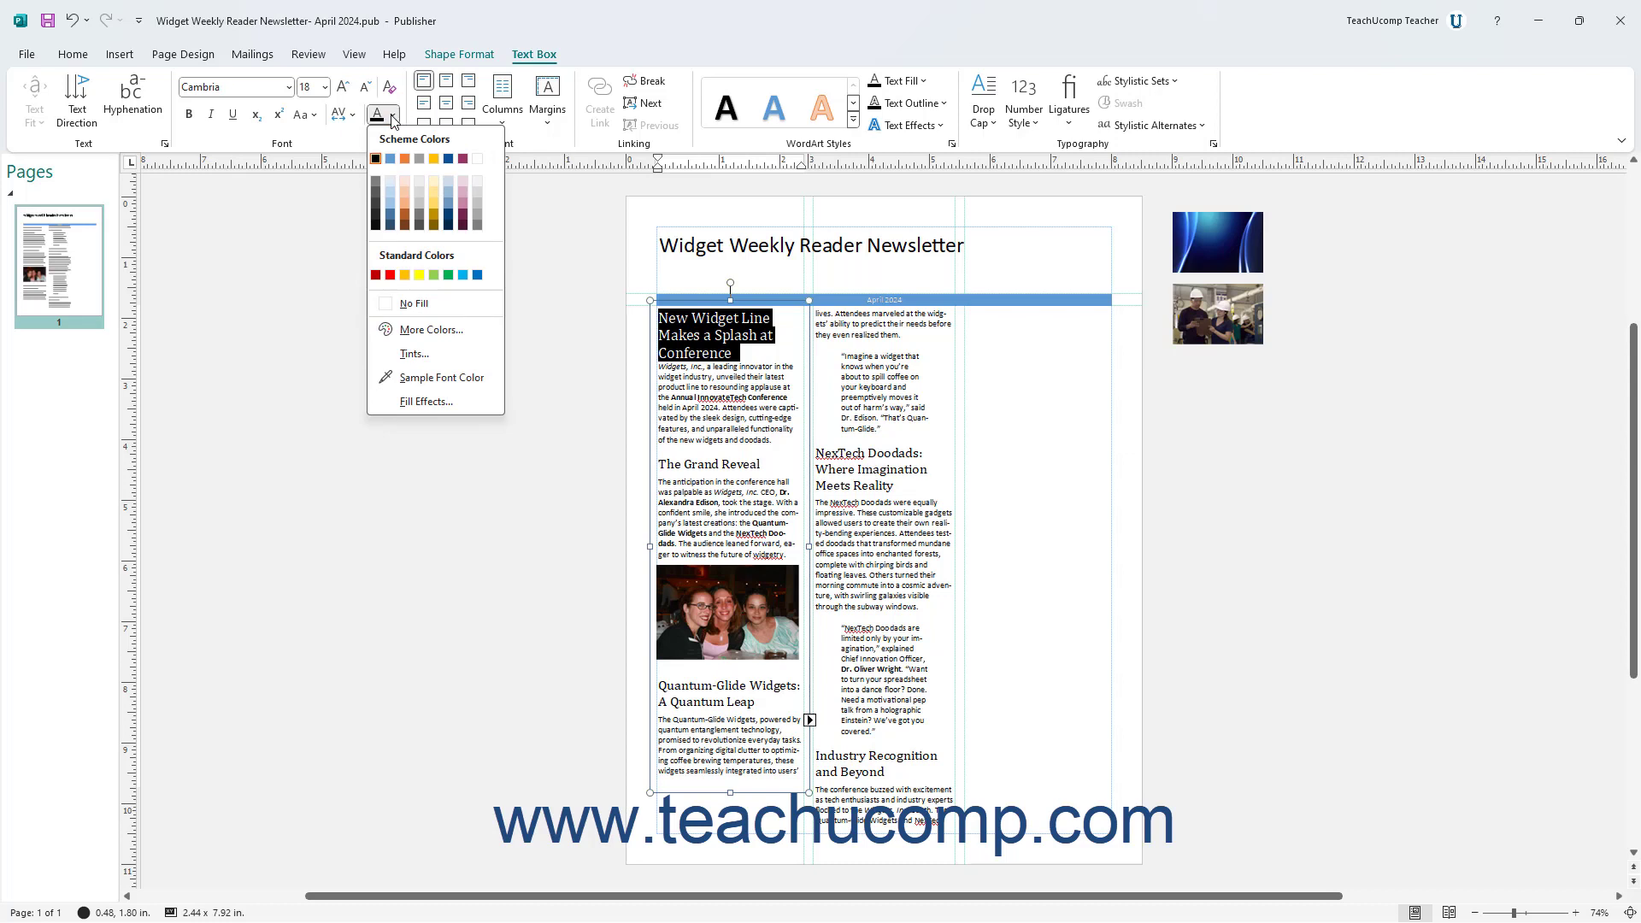
left_click(398, 116)
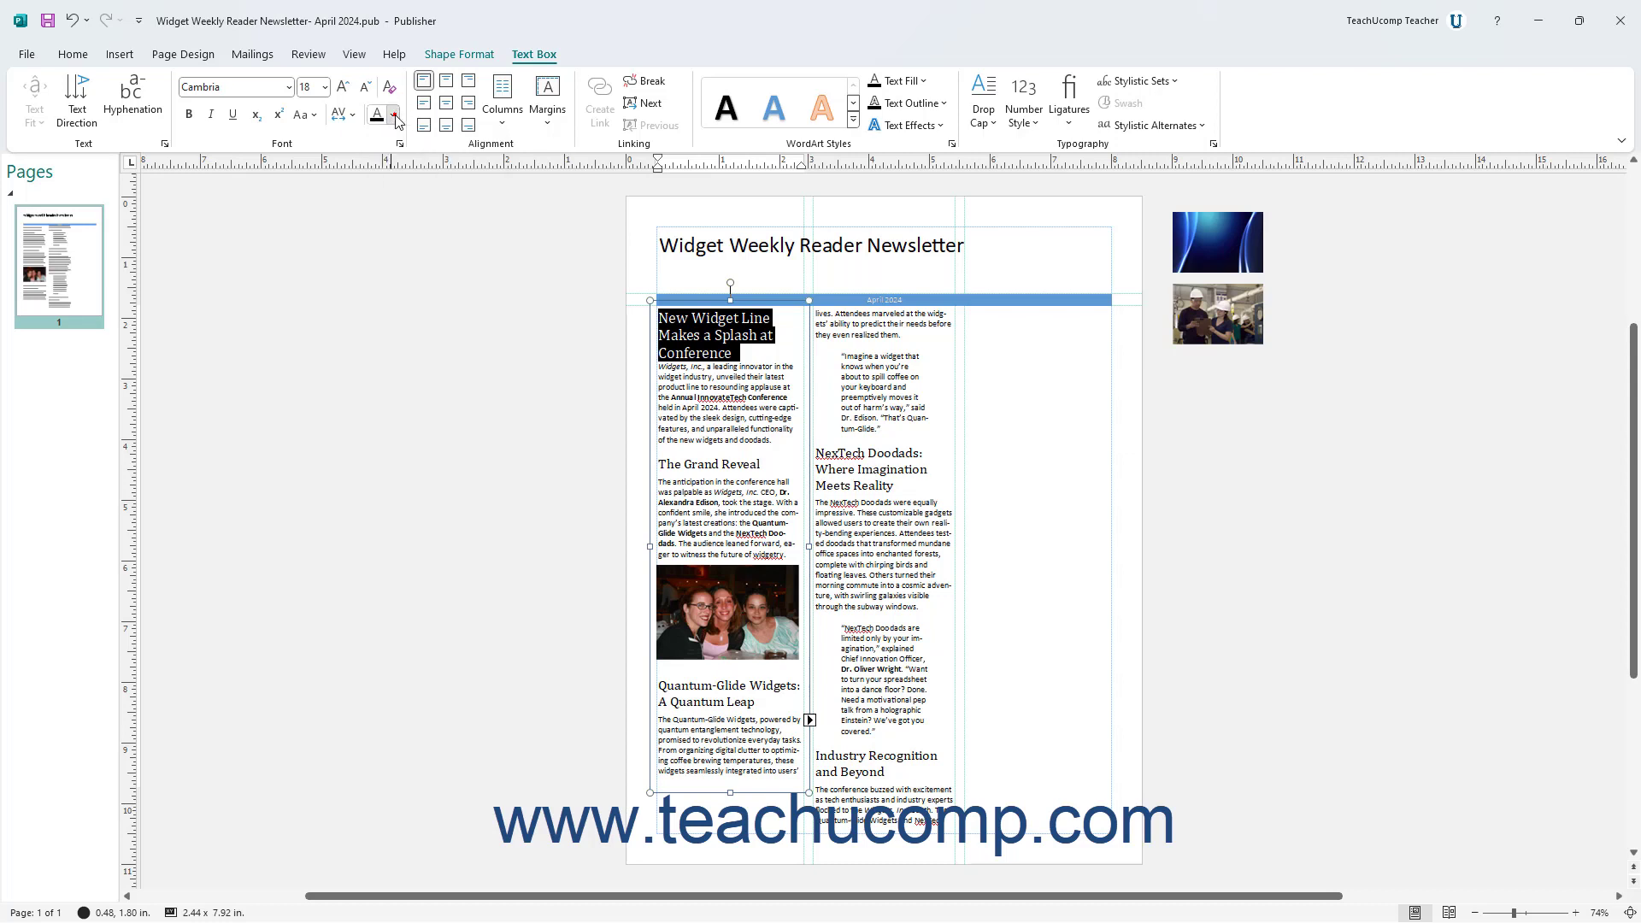
left_click(192, 120)
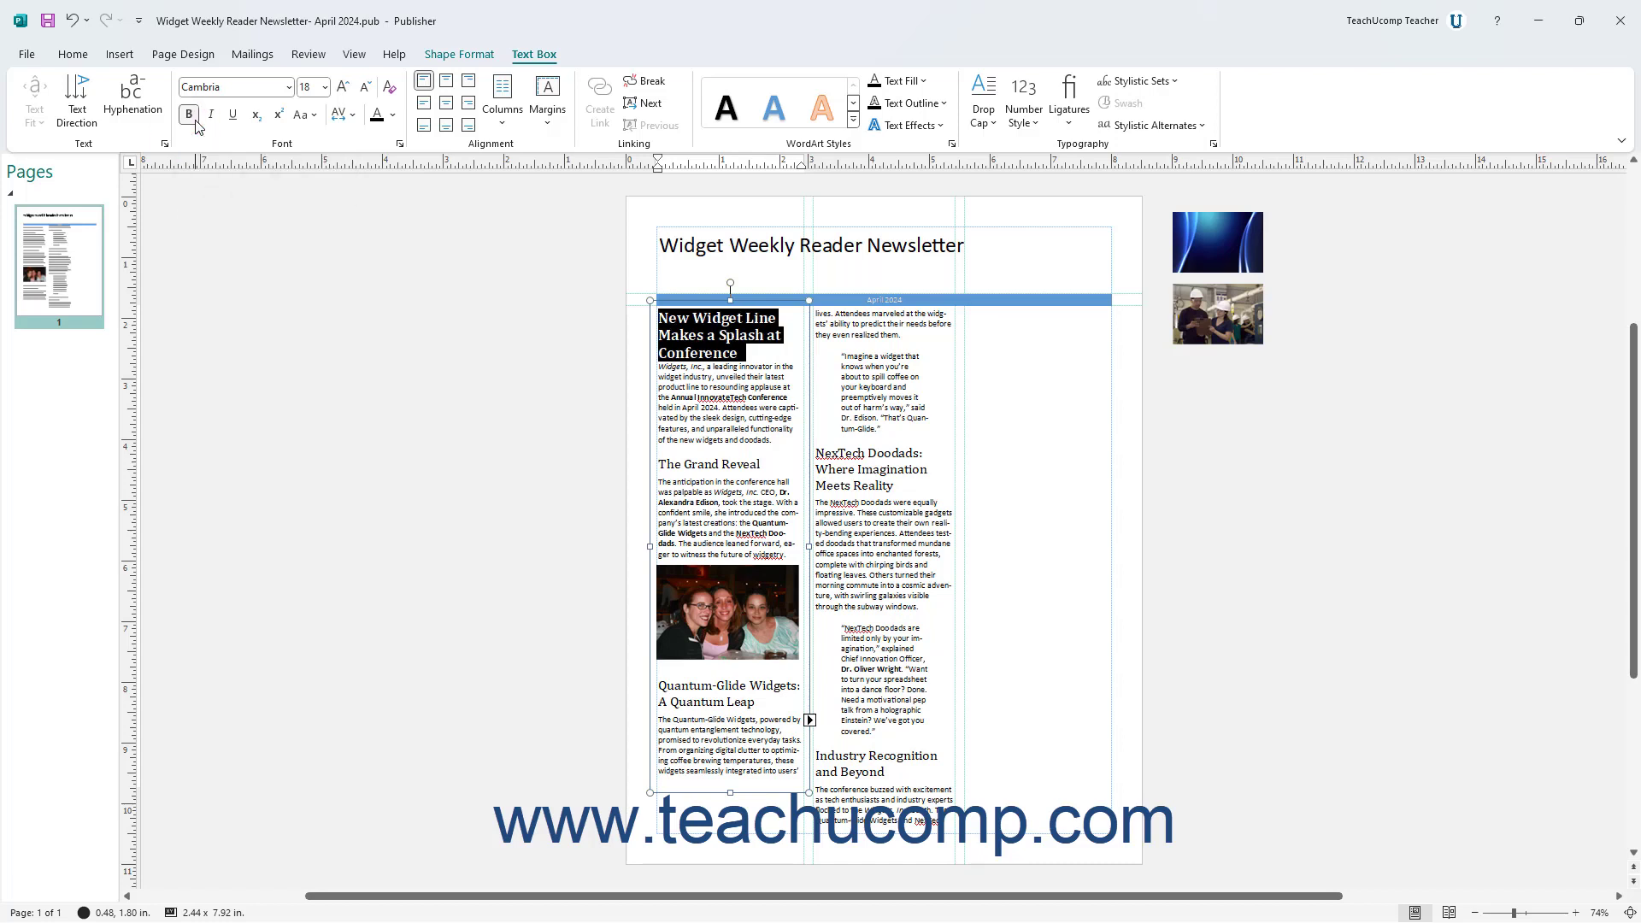
left_click(195, 123)
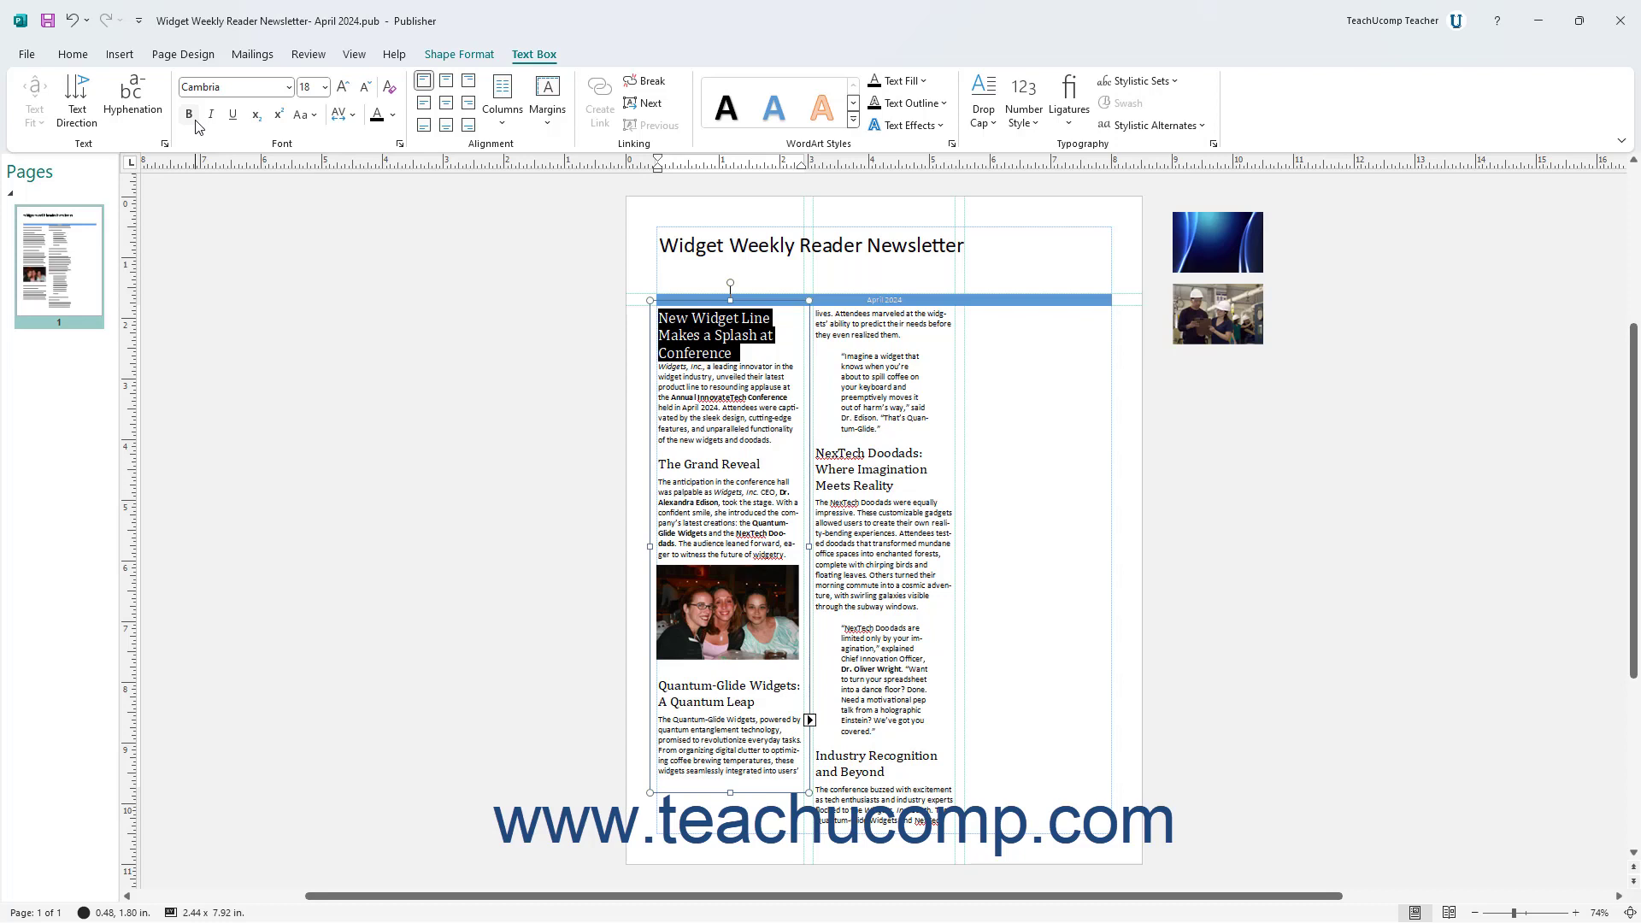
left_click(394, 90)
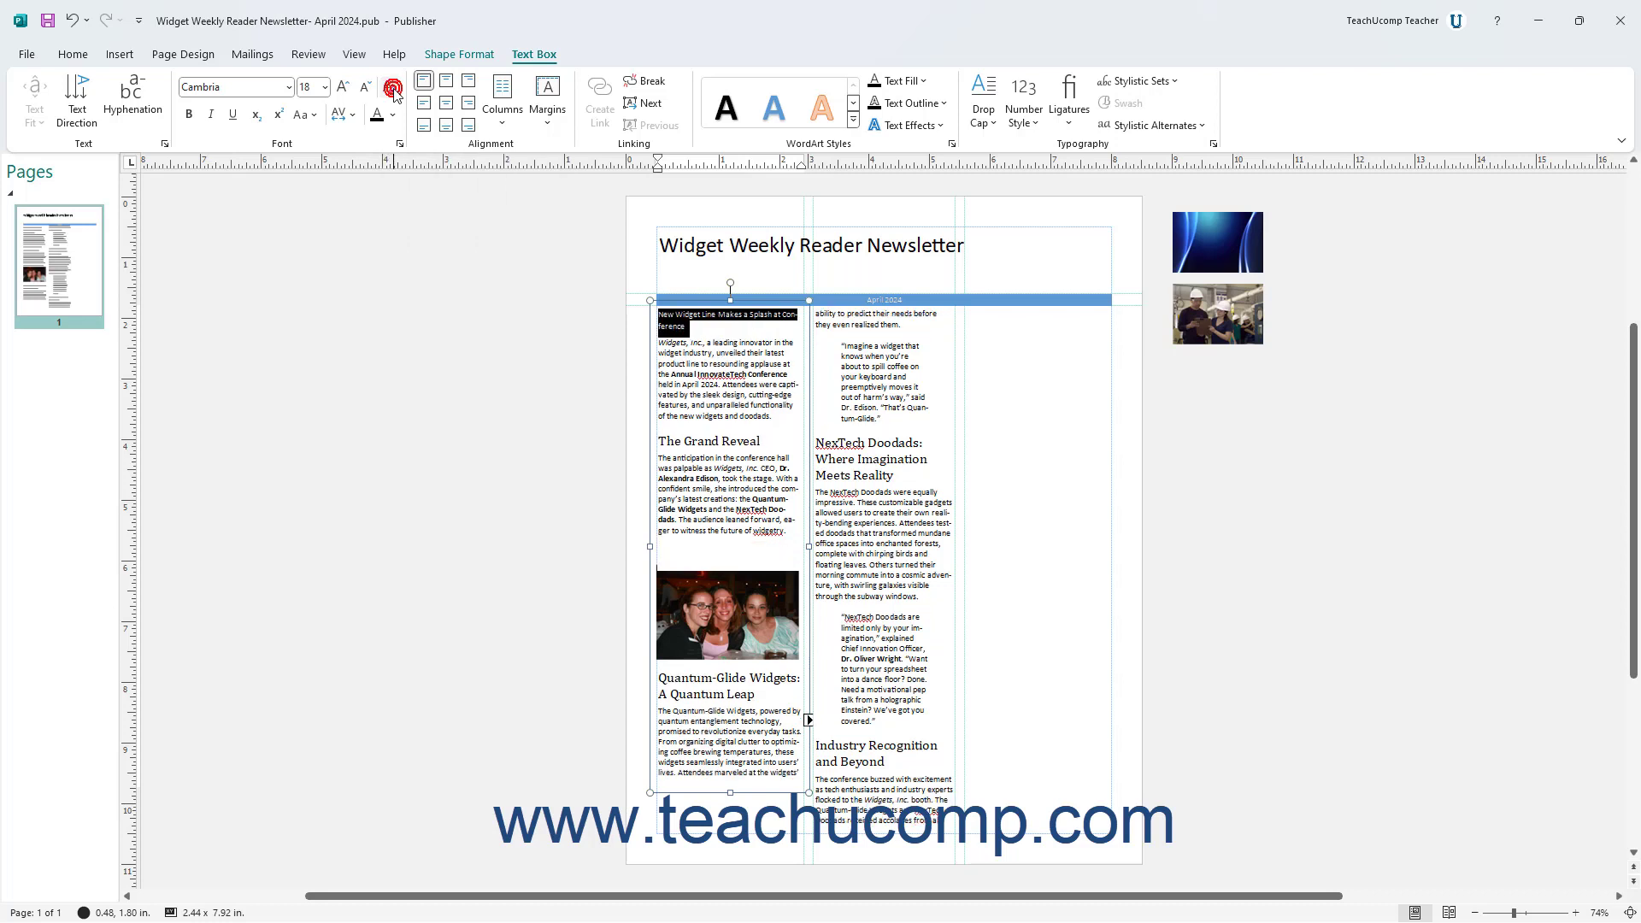
left_click(72, 21)
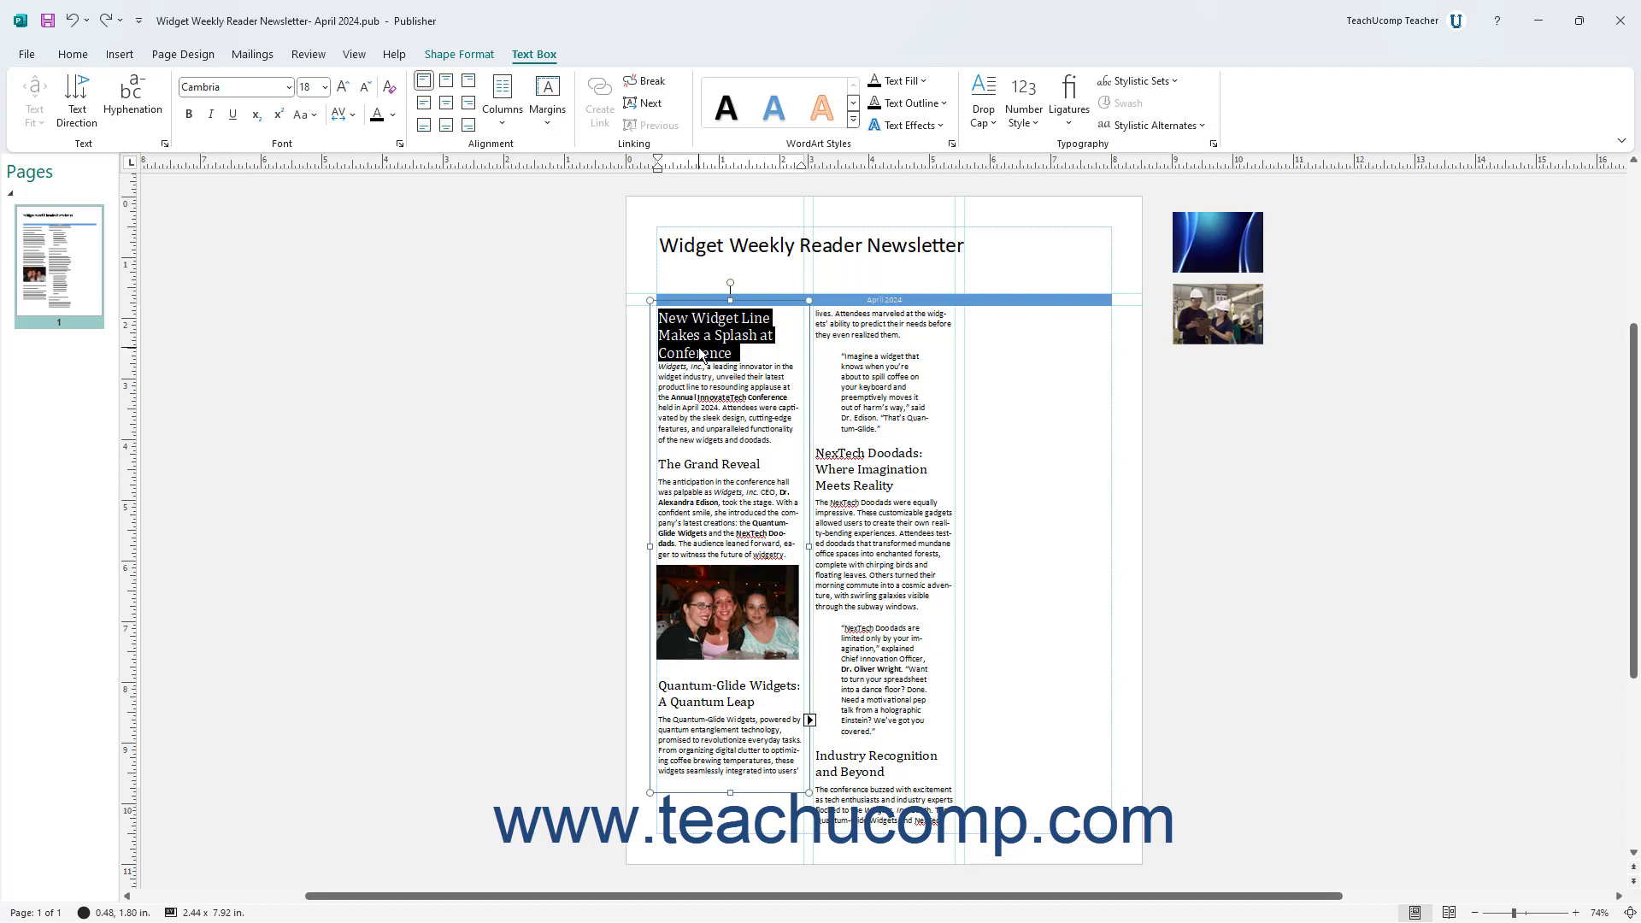
Format the "New Widget Line Makes a Splash at Conference" headline as bold in the darkest blue scheme color using the Font dialog.
left_click_drag(735, 354, 658, 321)
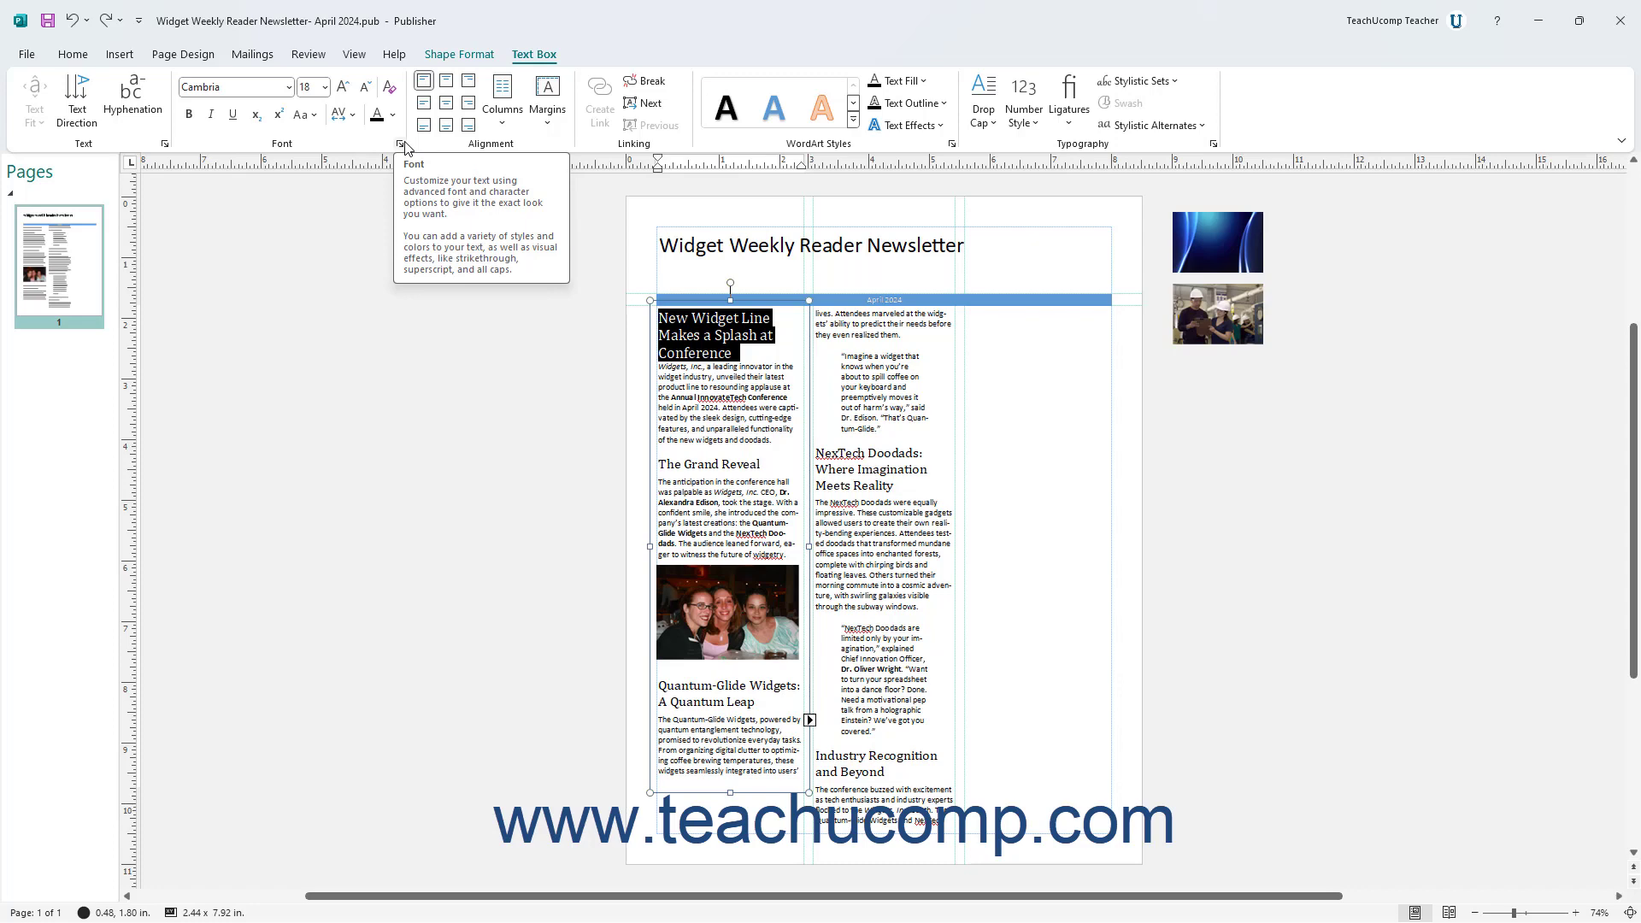
left_click(401, 145)
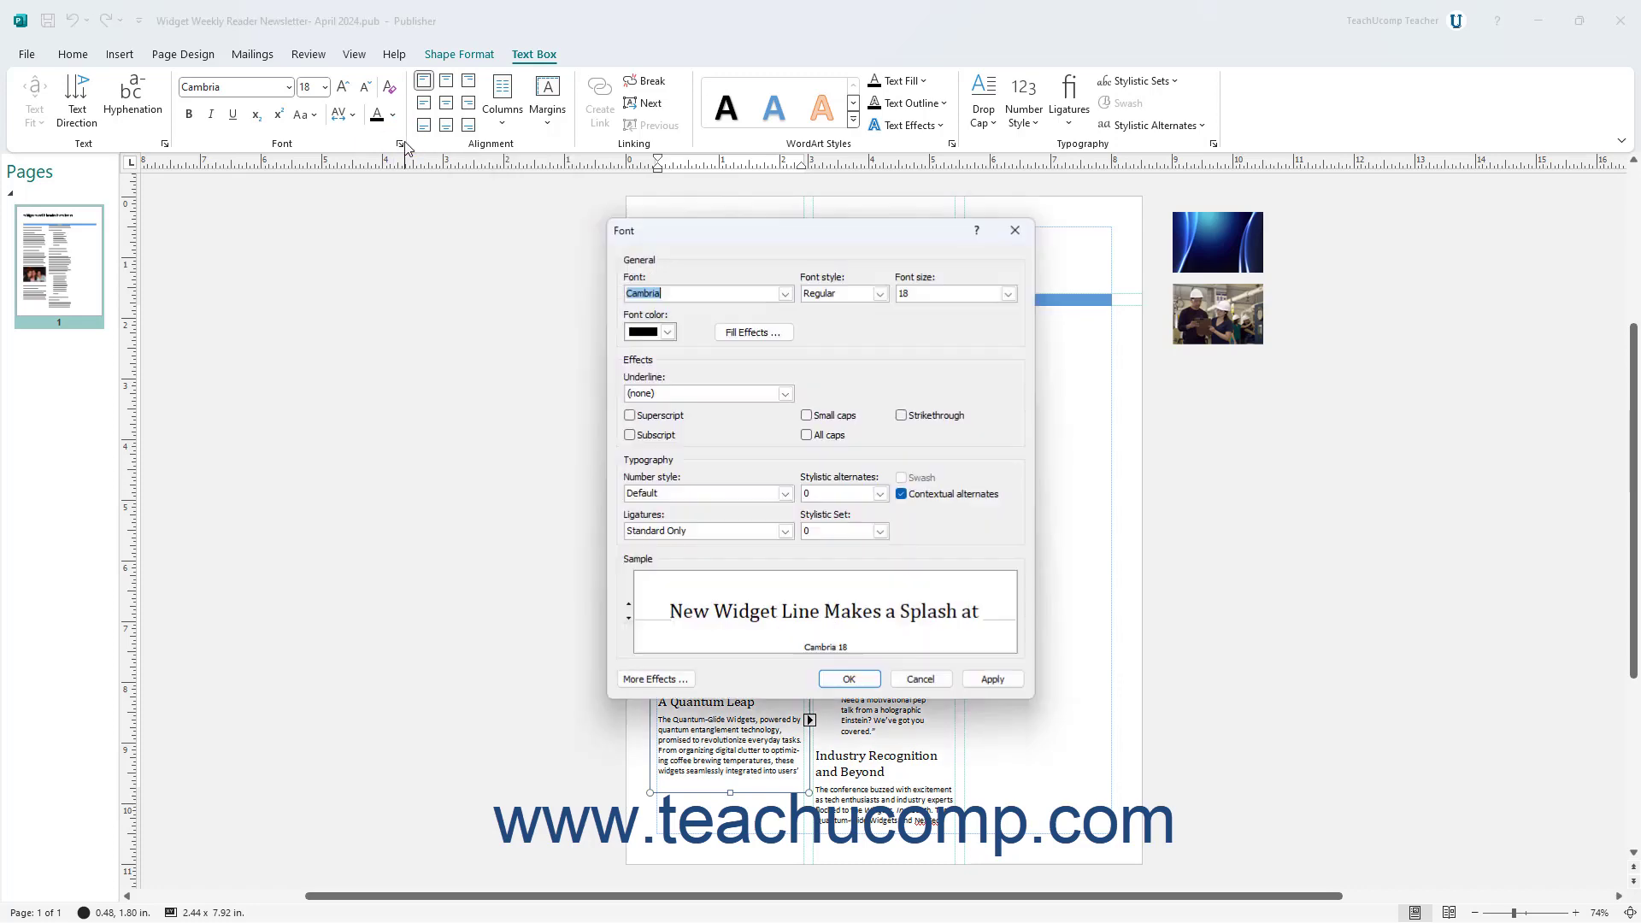
left_click_drag(764, 235, 329, 230)
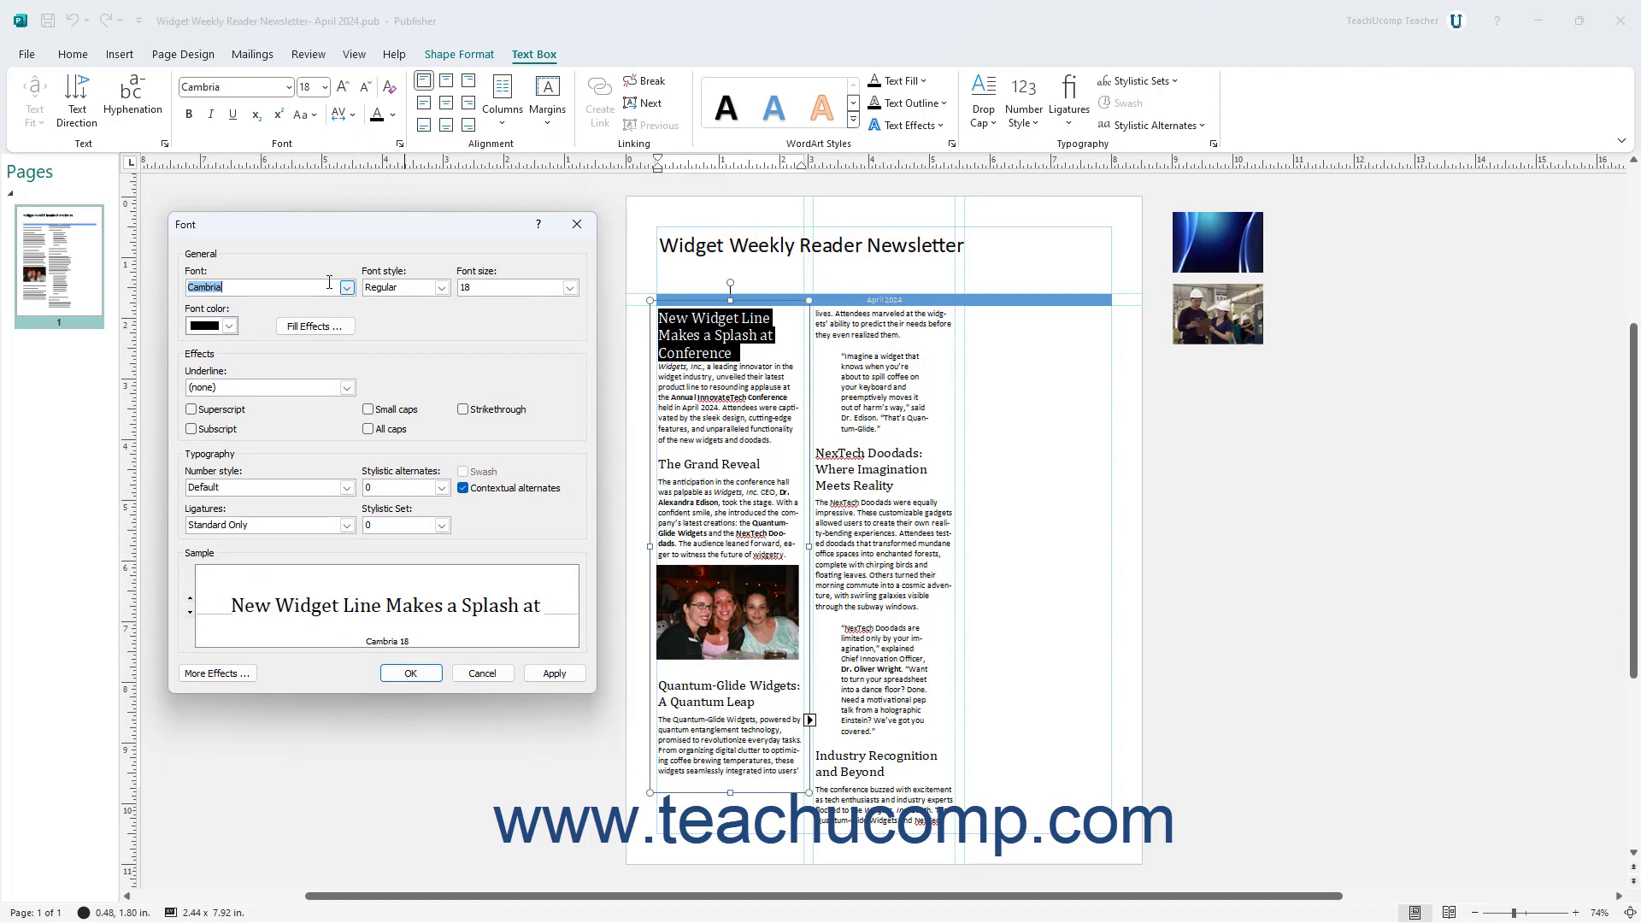
left_click(229, 326)
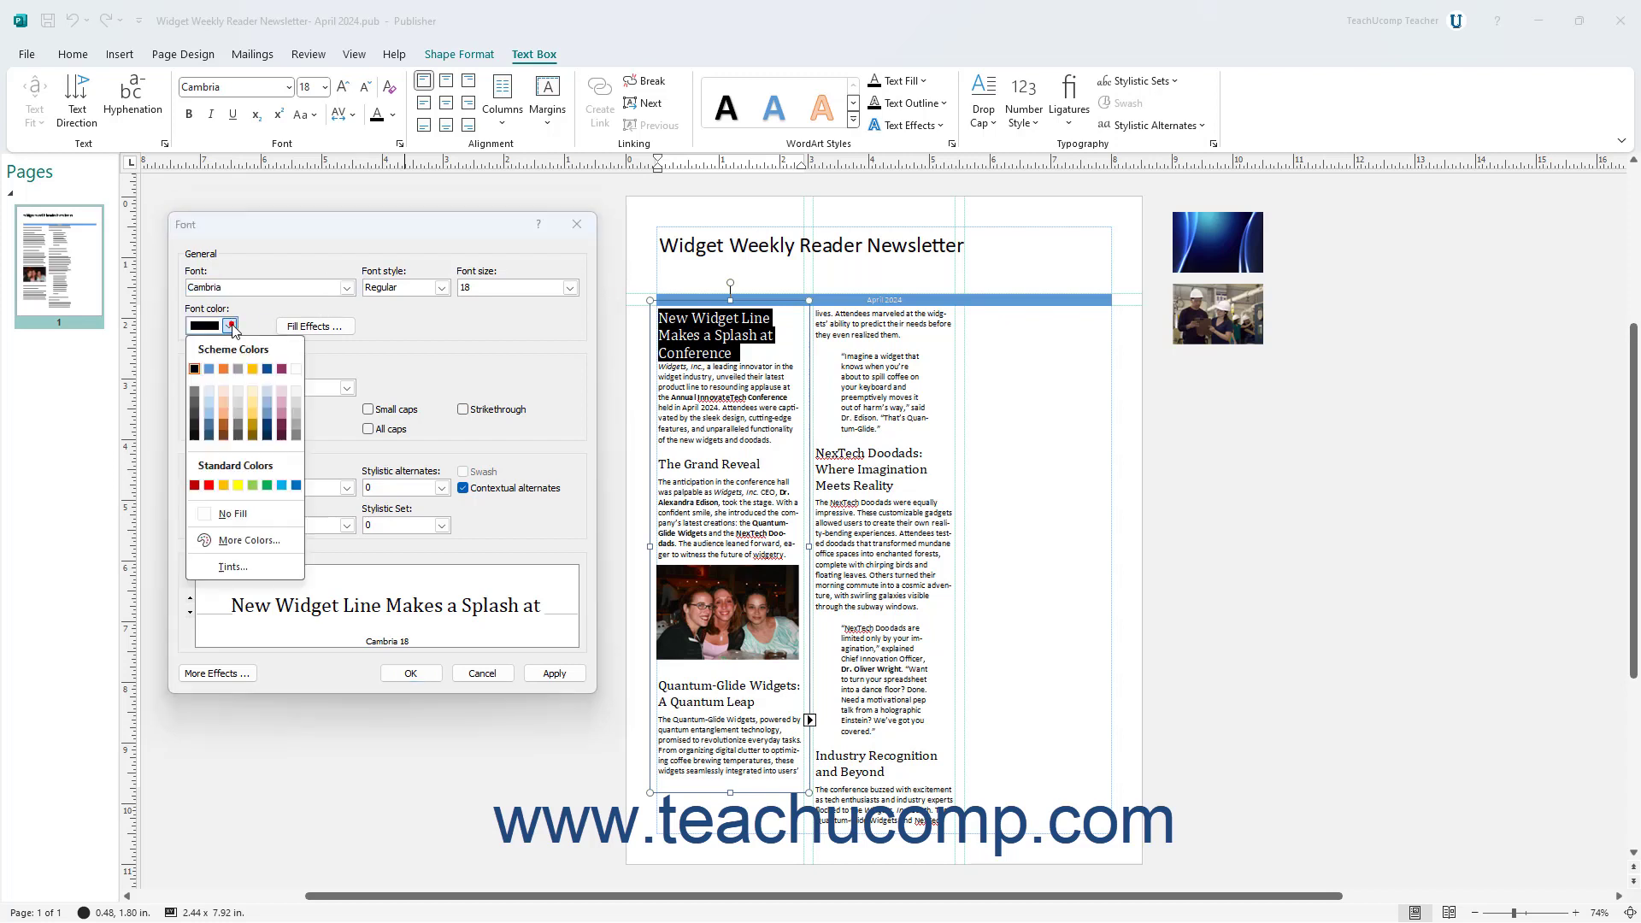
left_click(209, 435)
left_click(442, 288)
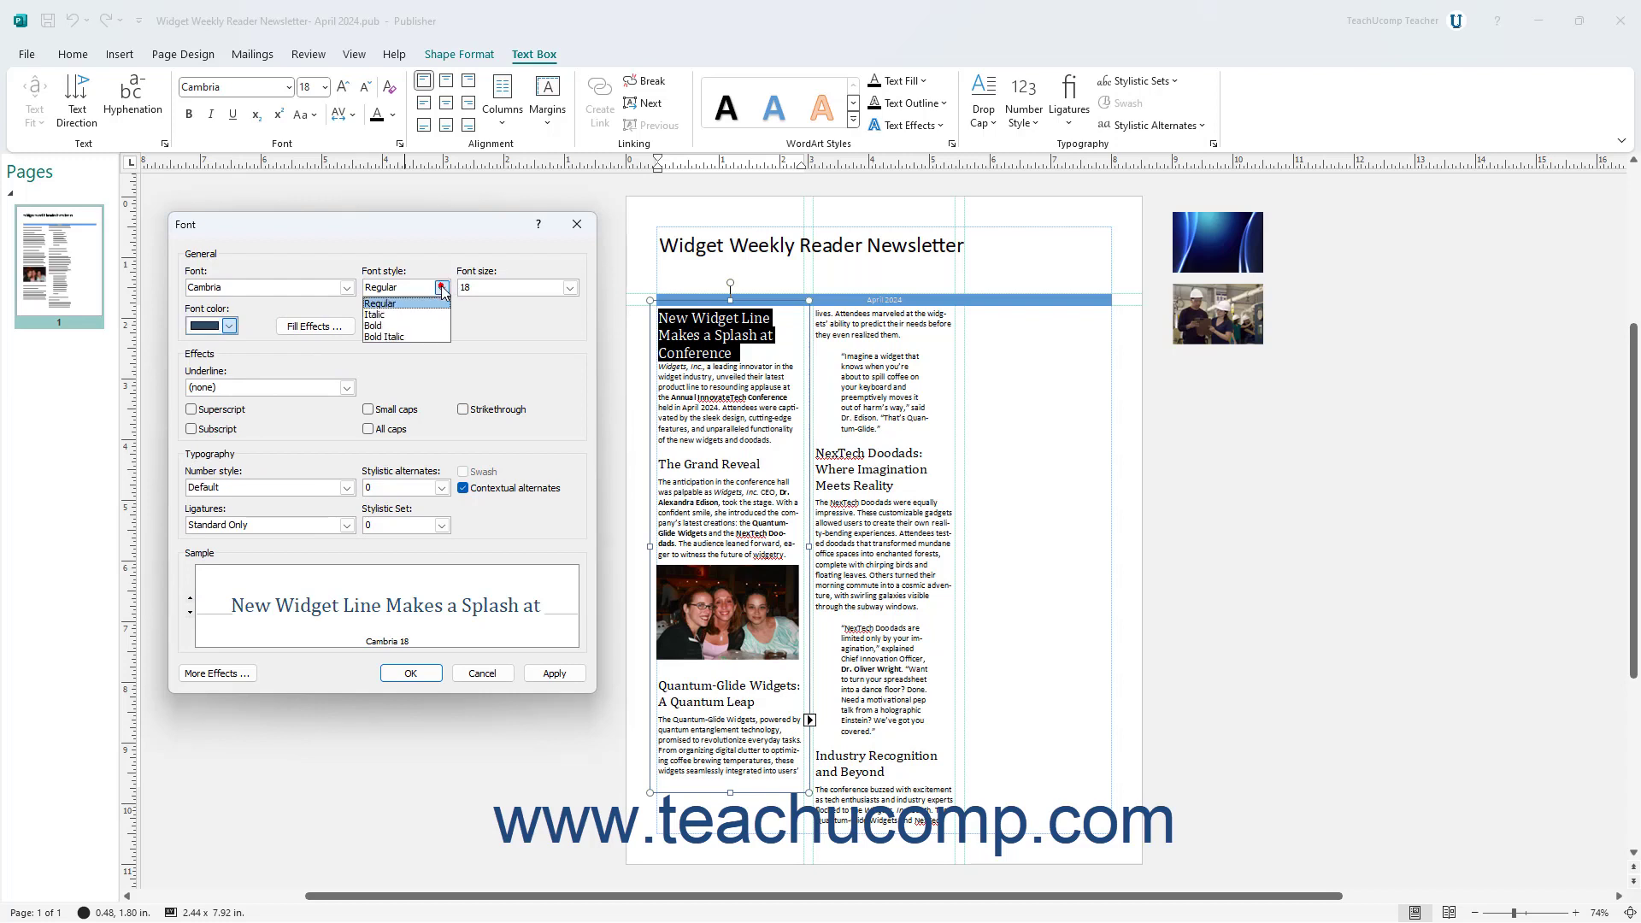
left_click(424, 326)
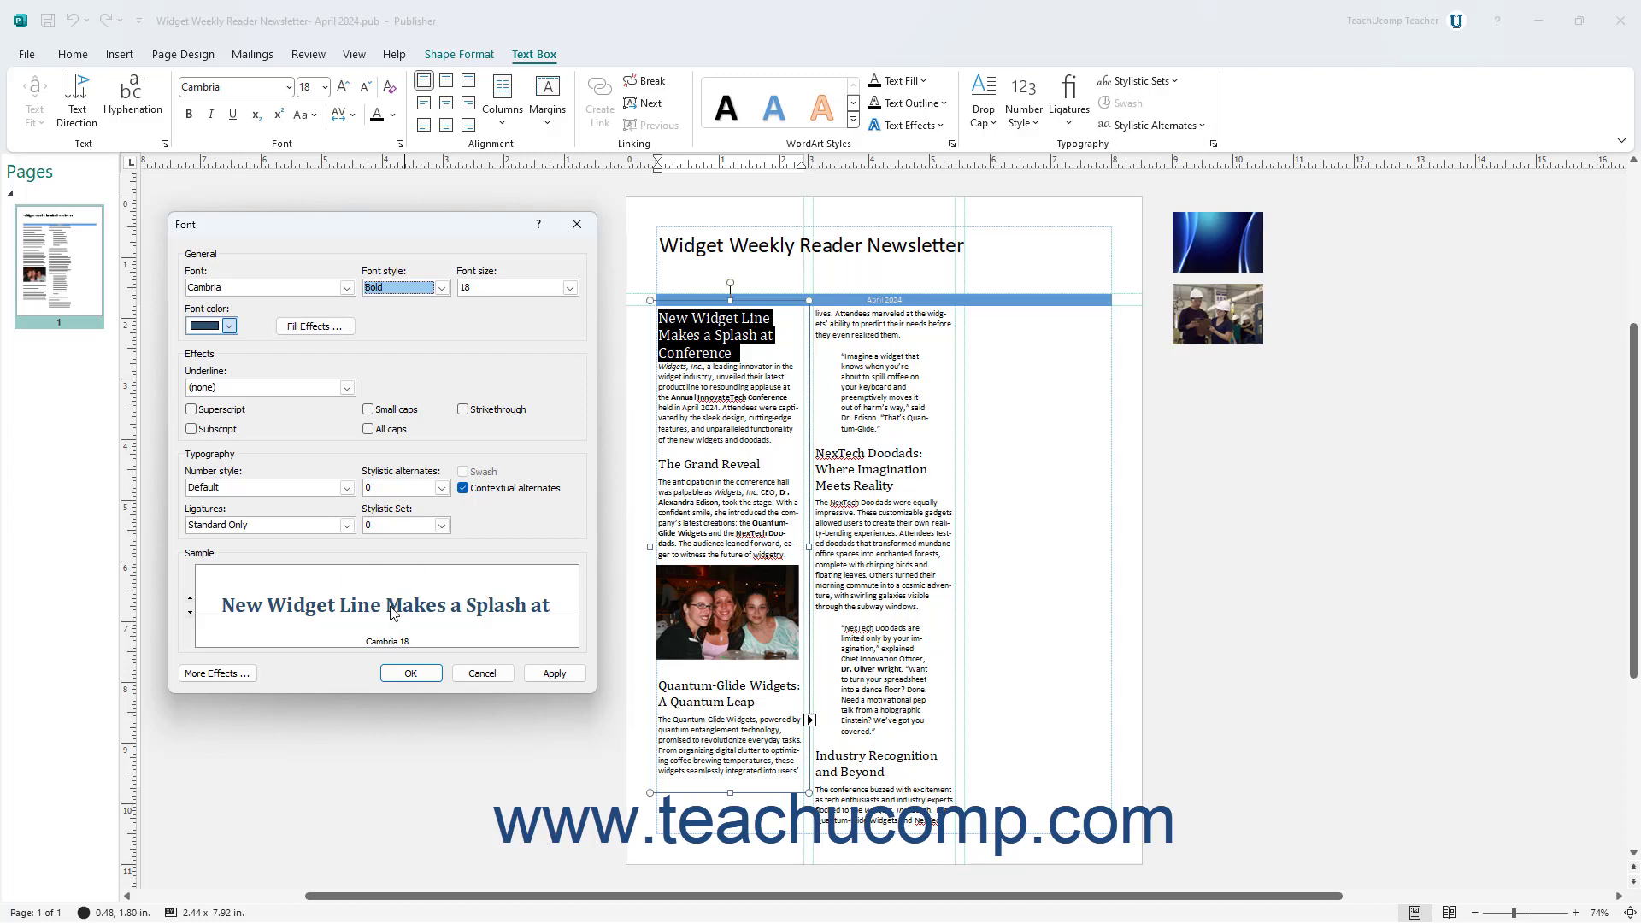
left_click(552, 674)
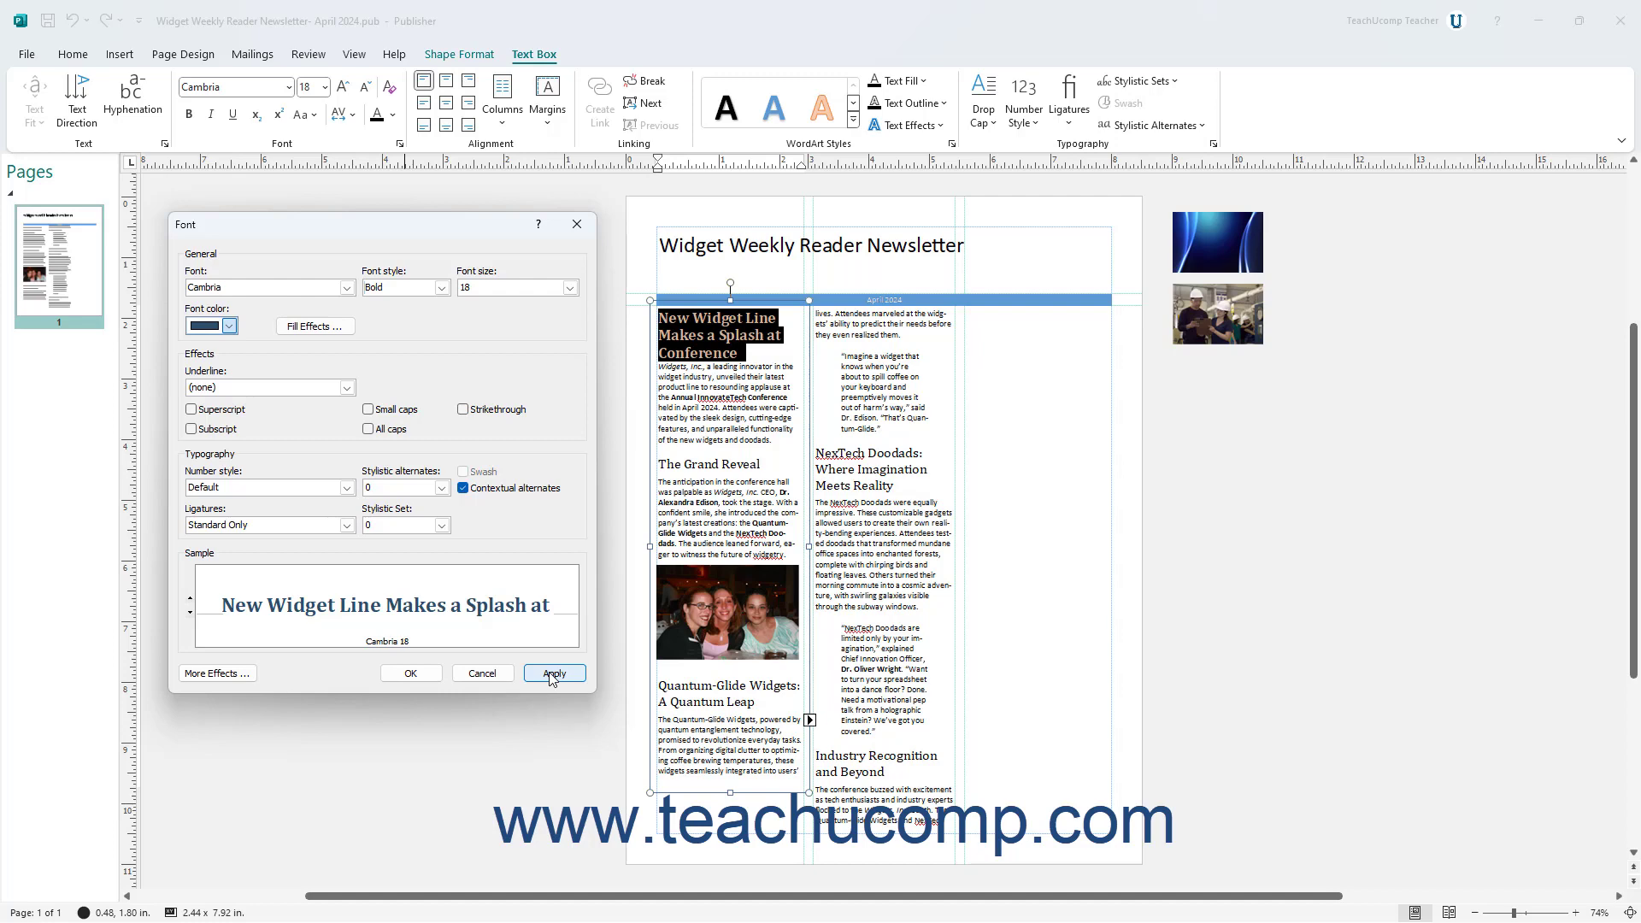
left_click(411, 675)
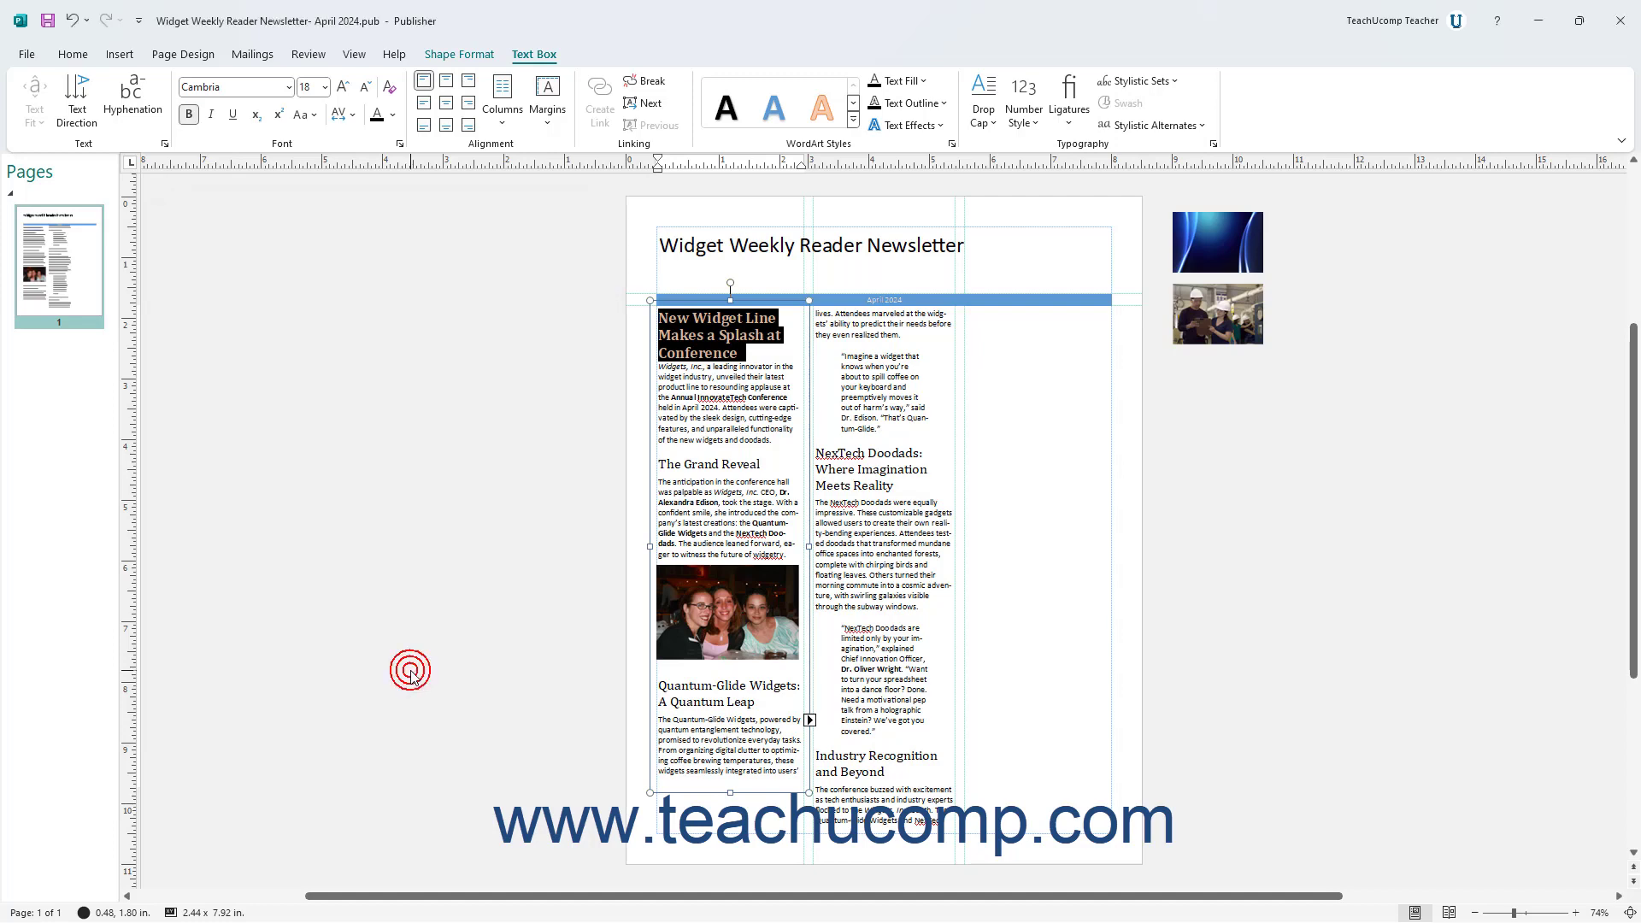
left_click(757, 358)
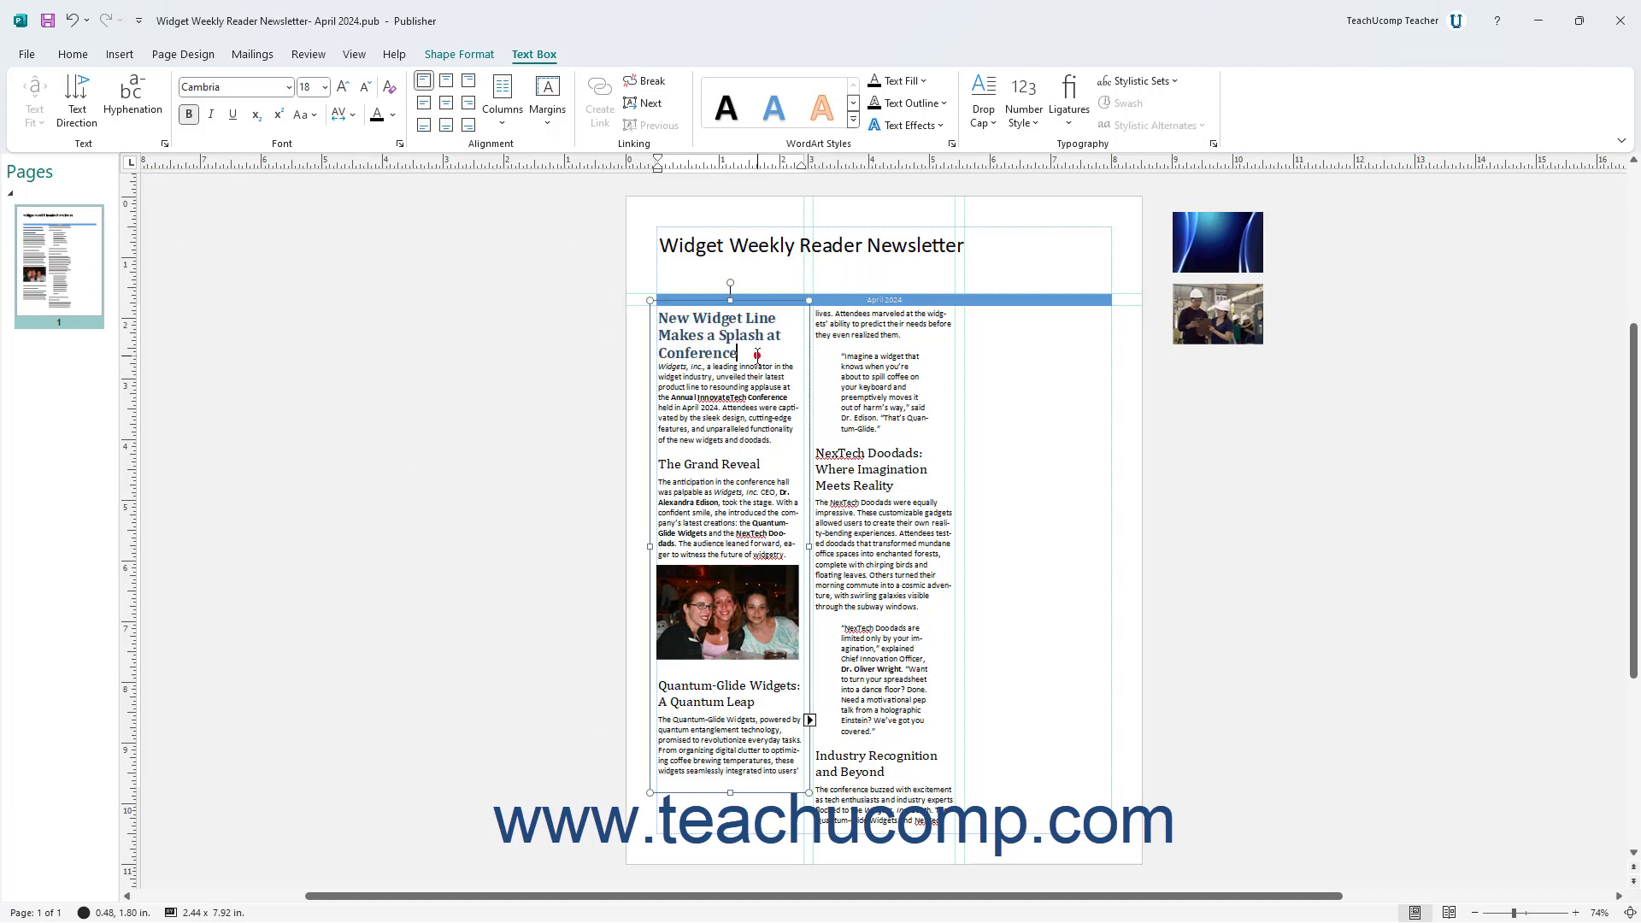
Select the body paragraph below the headline and examine its indent, spacing, tab, and line and paragraph break settings.
left_click(786, 443)
left_click_drag(786, 445, 545, 392)
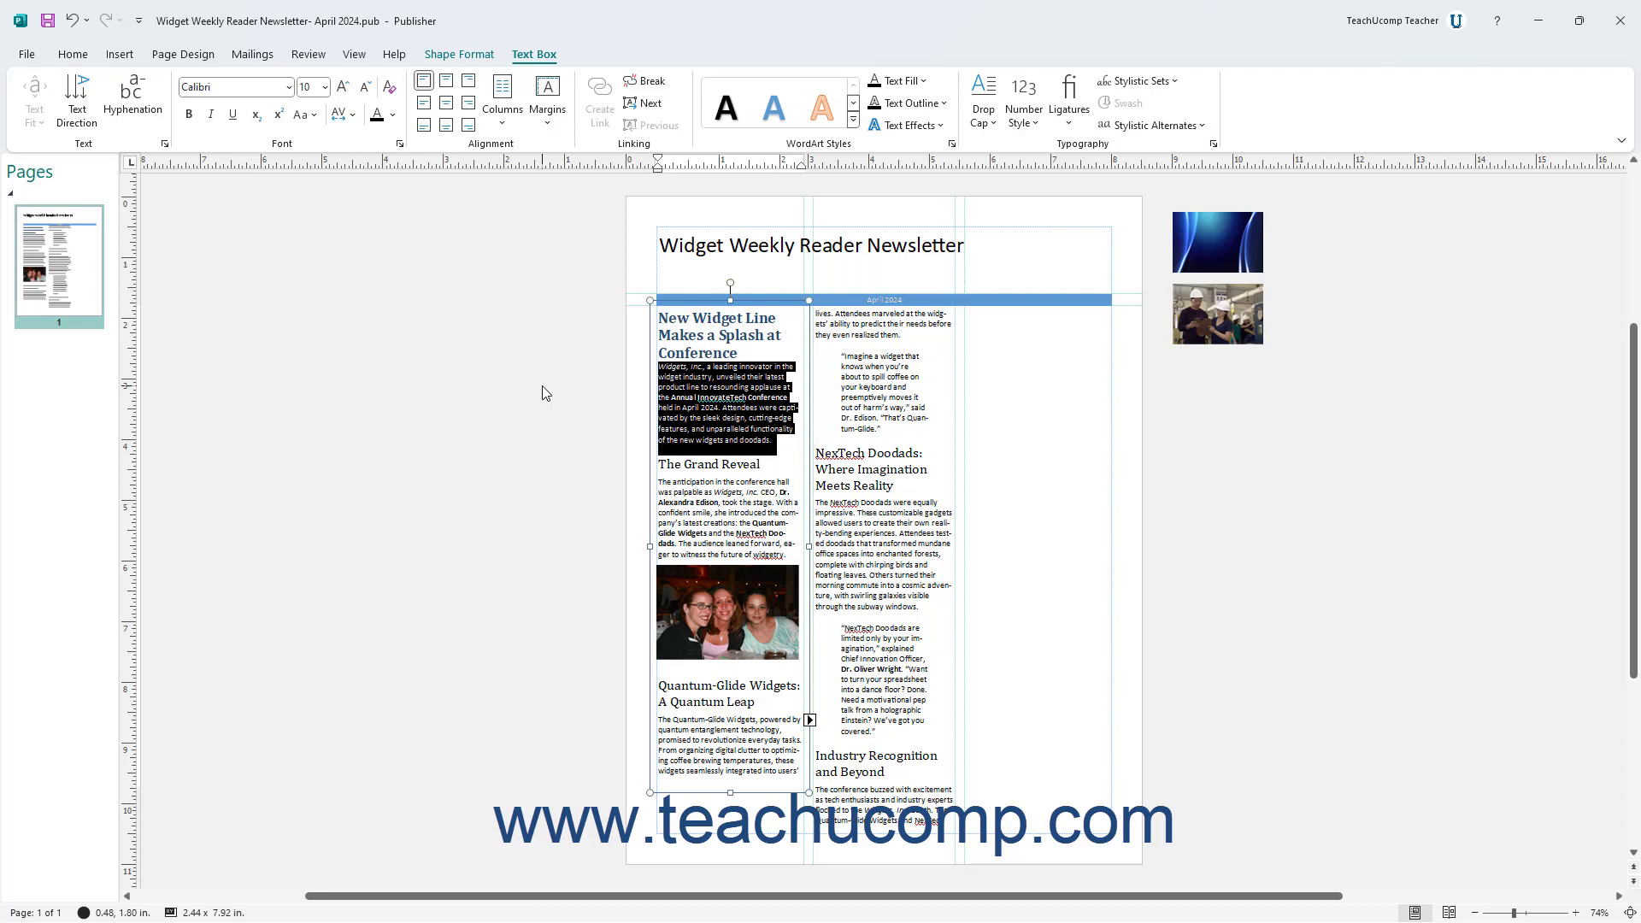
left_click(73, 55)
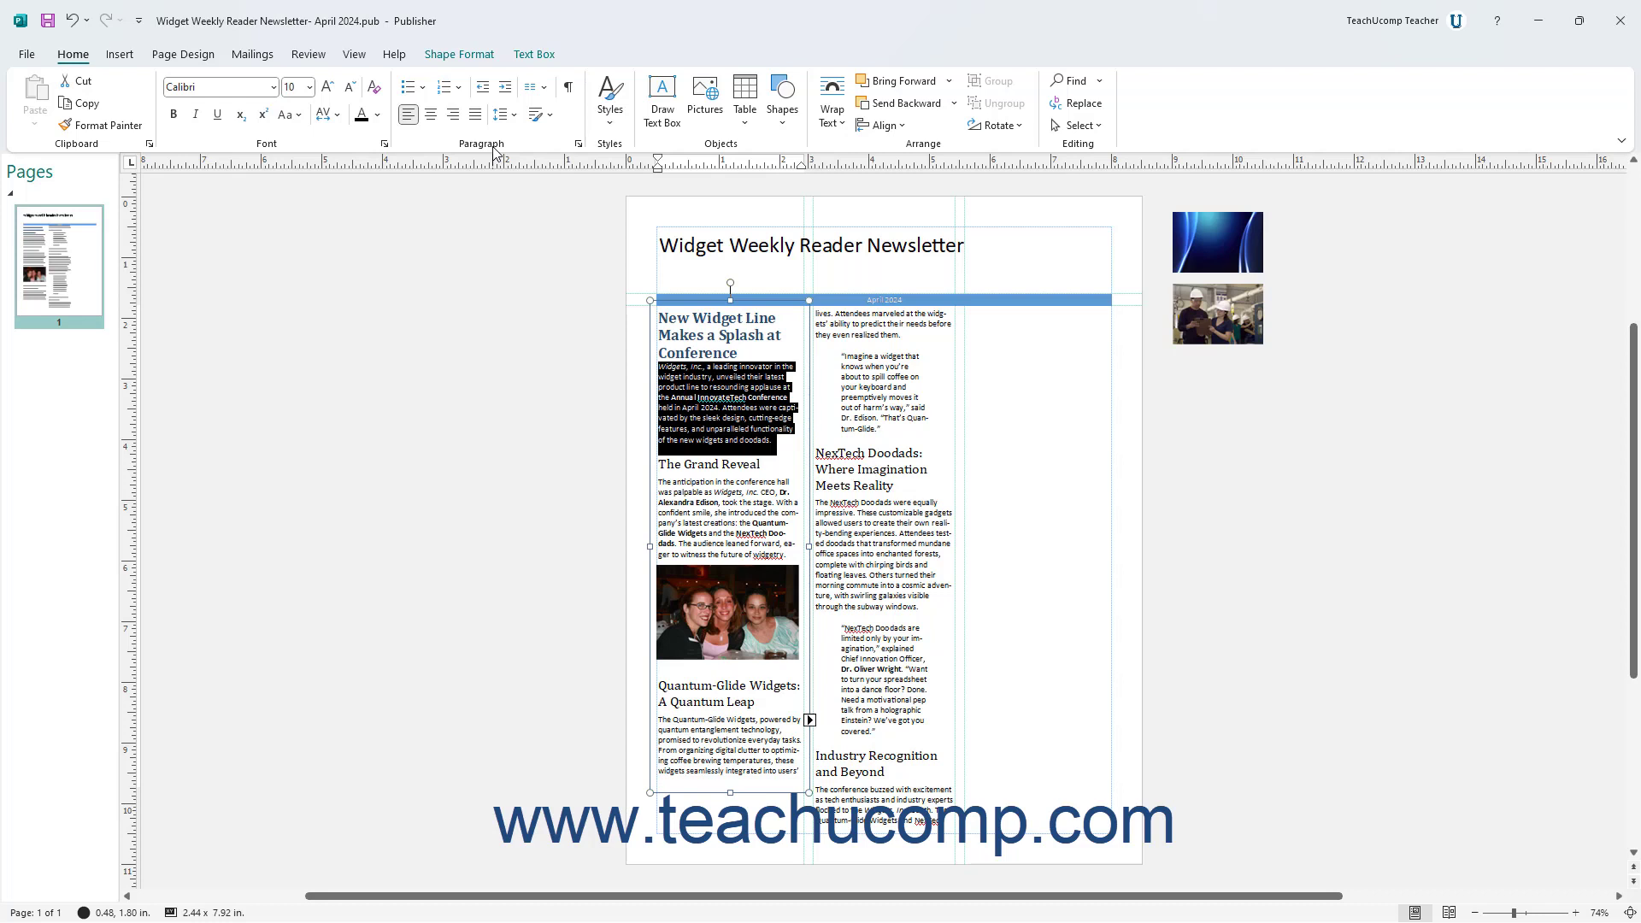
left_click(579, 145)
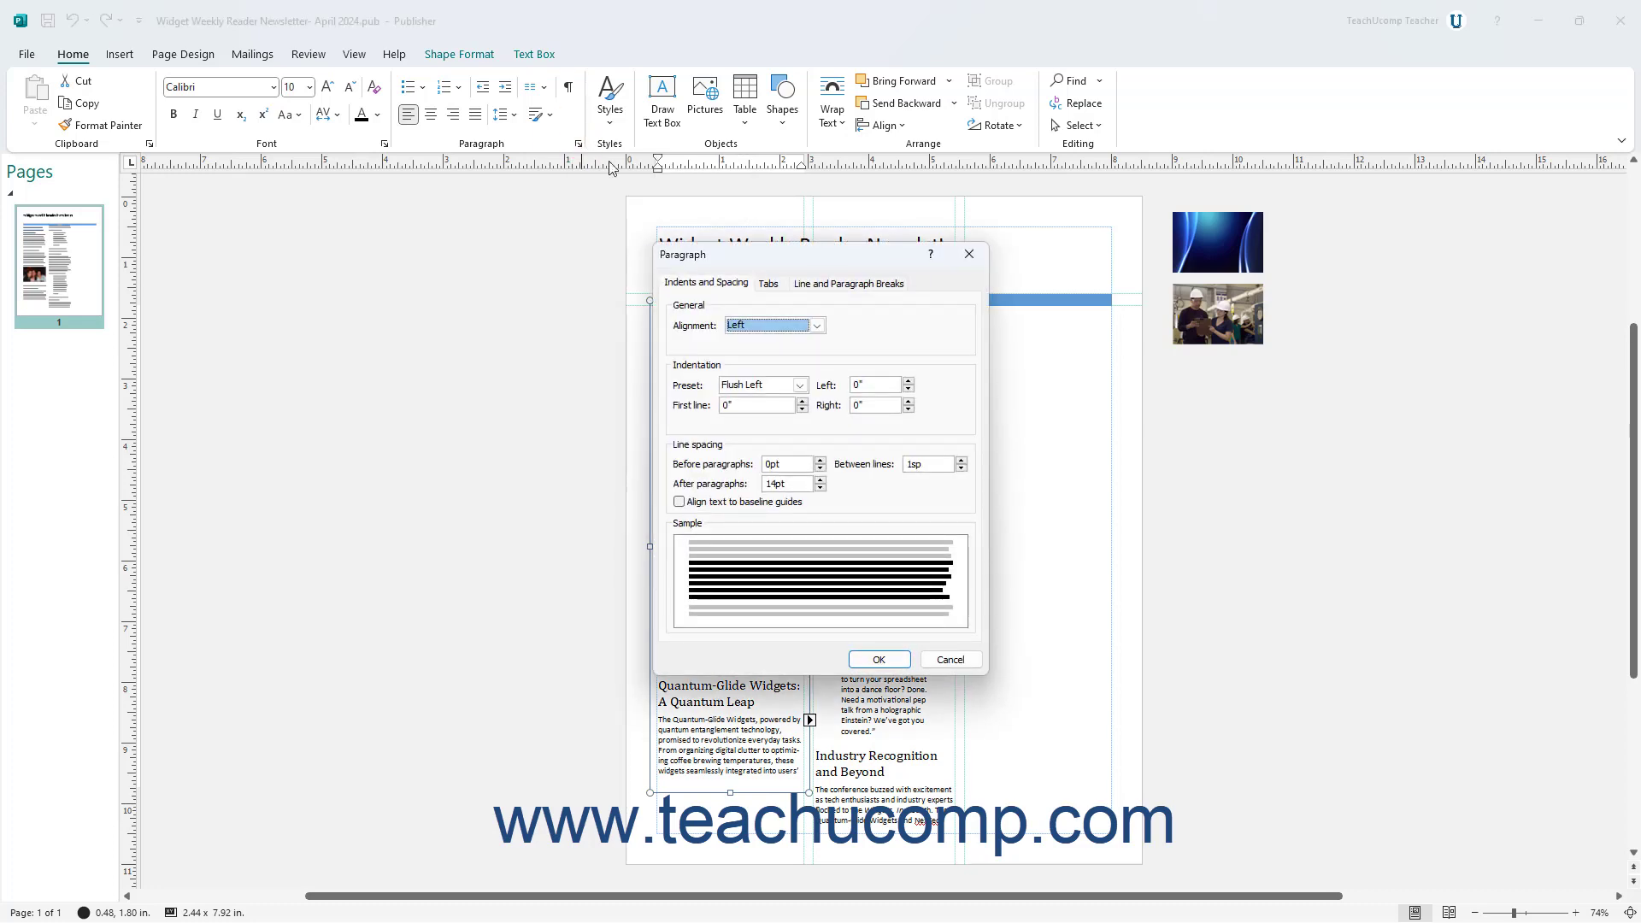
left_click_drag(754, 249, 349, 248)
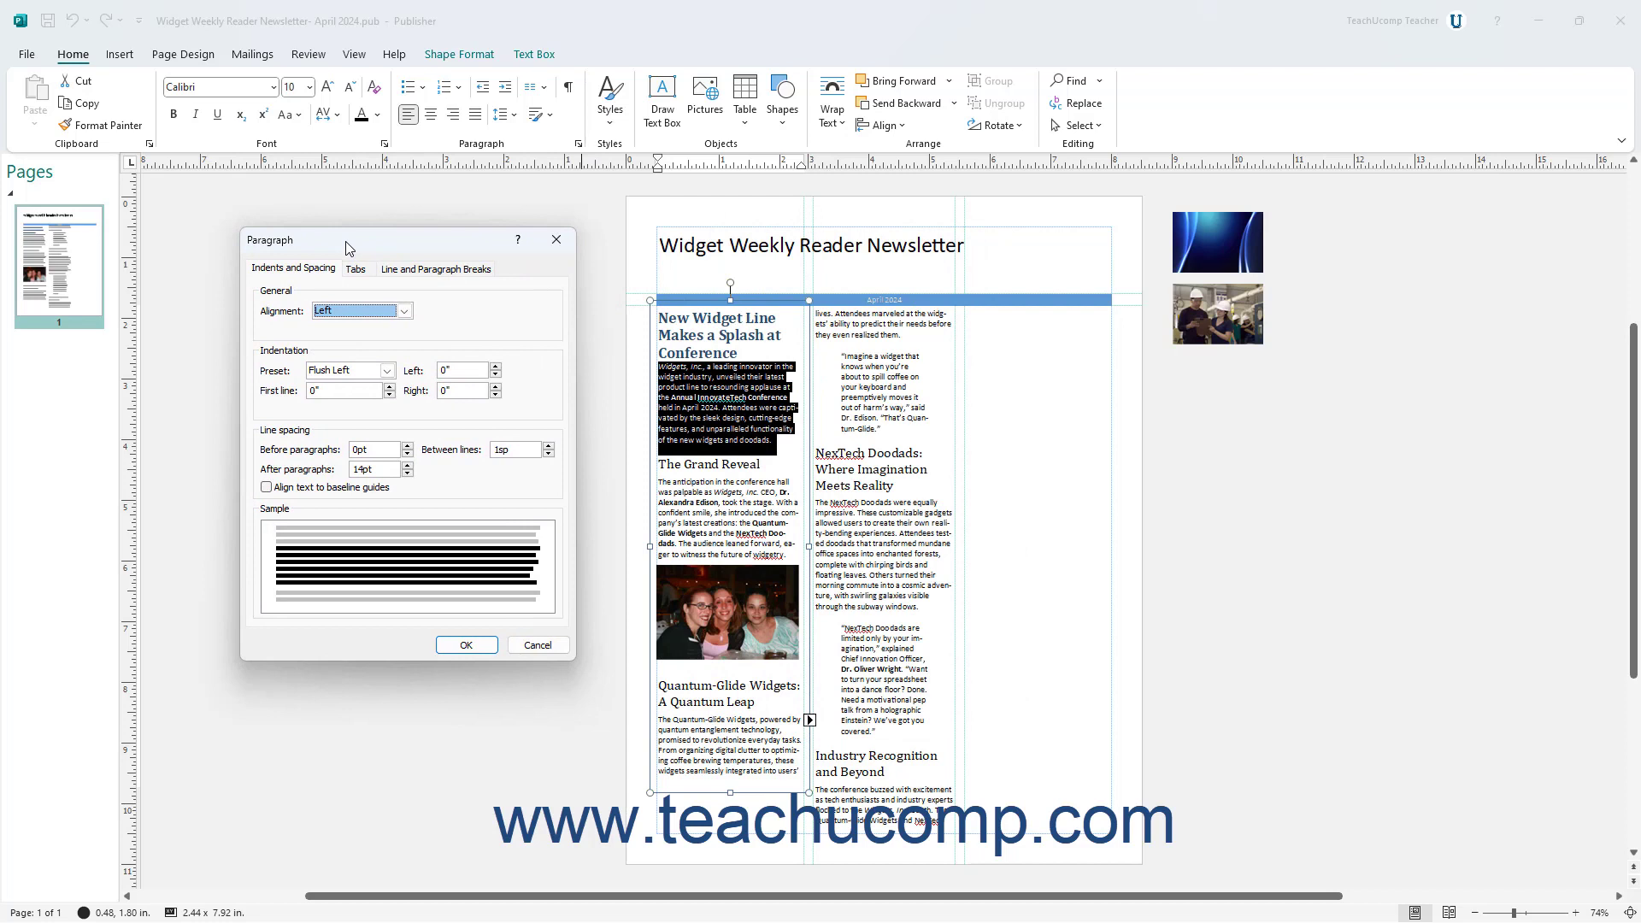
left_click(312, 271)
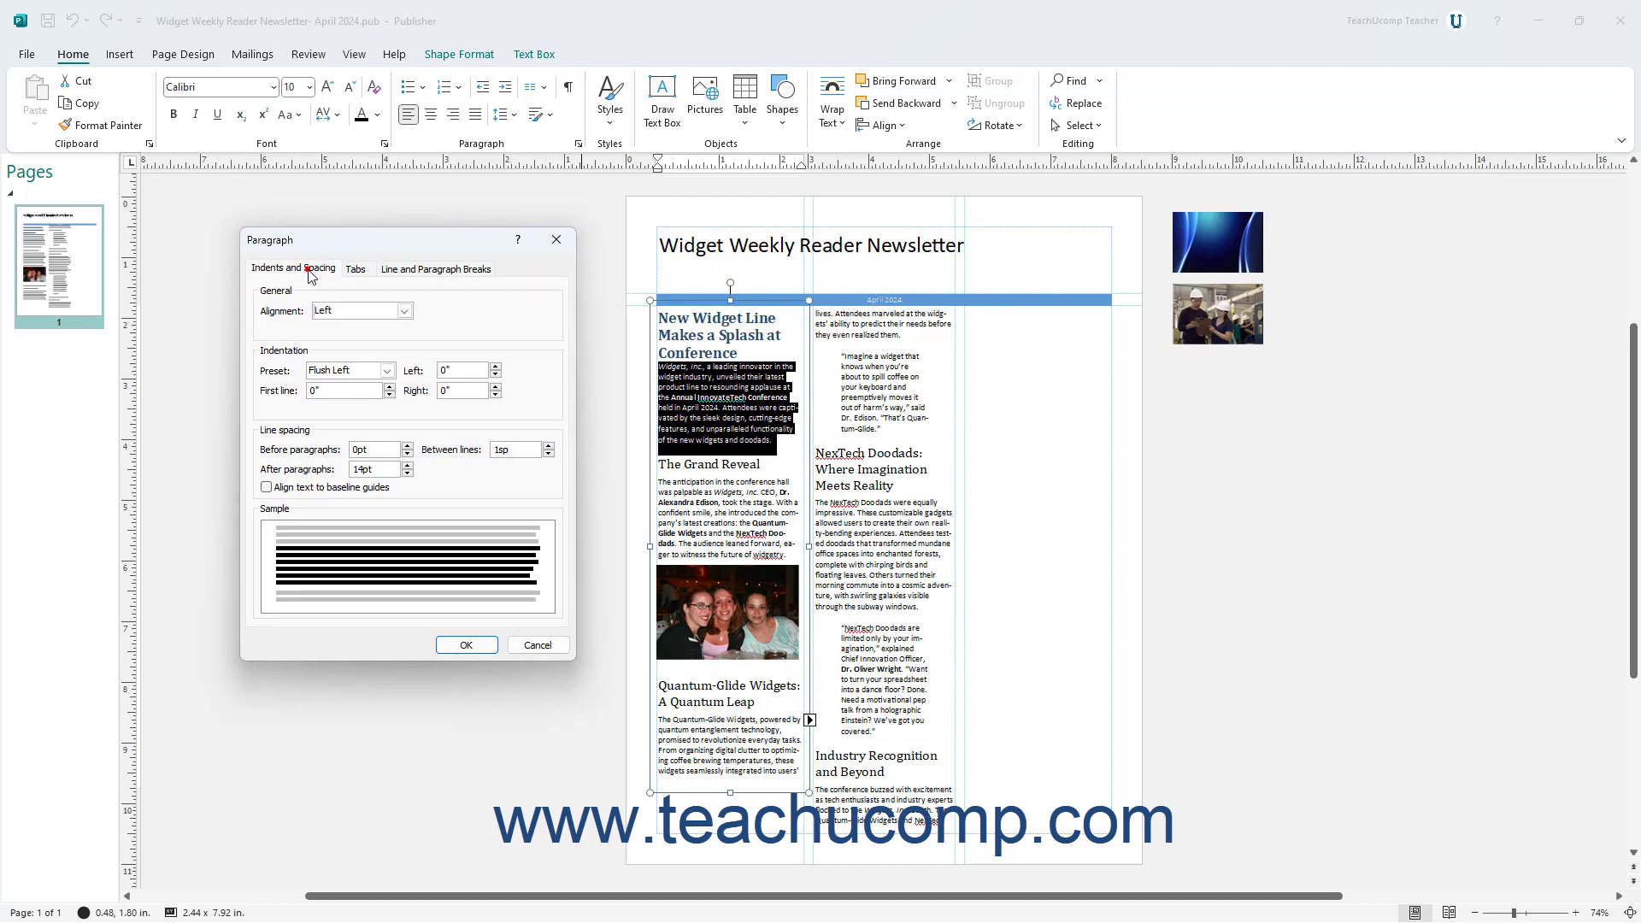
left_click(354, 270)
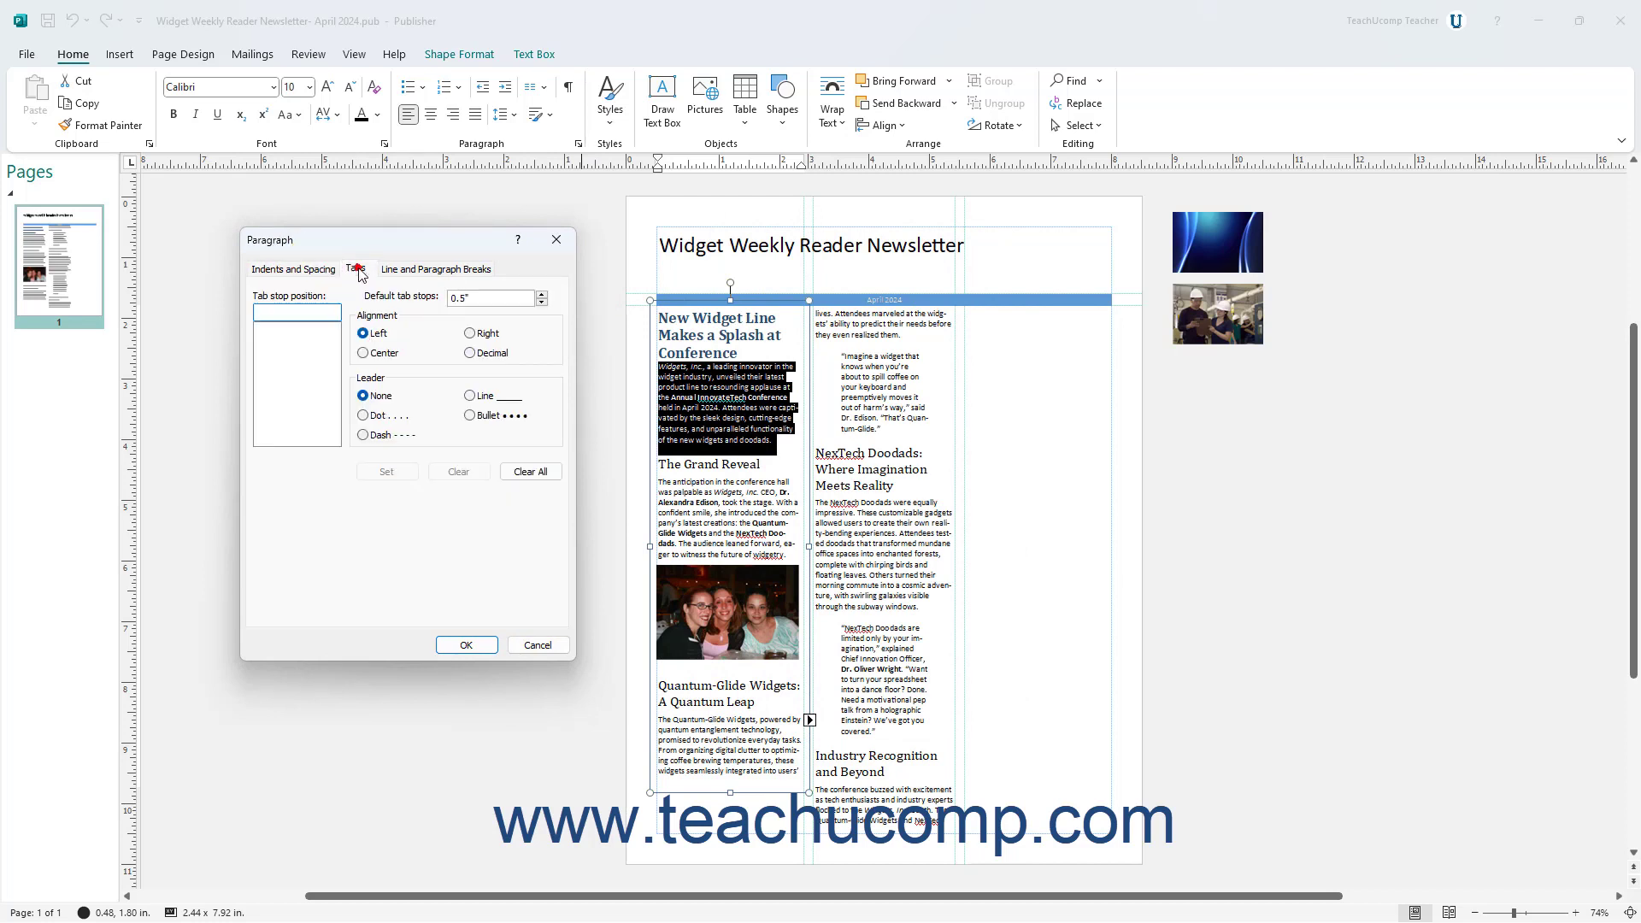
left_click(431, 274)
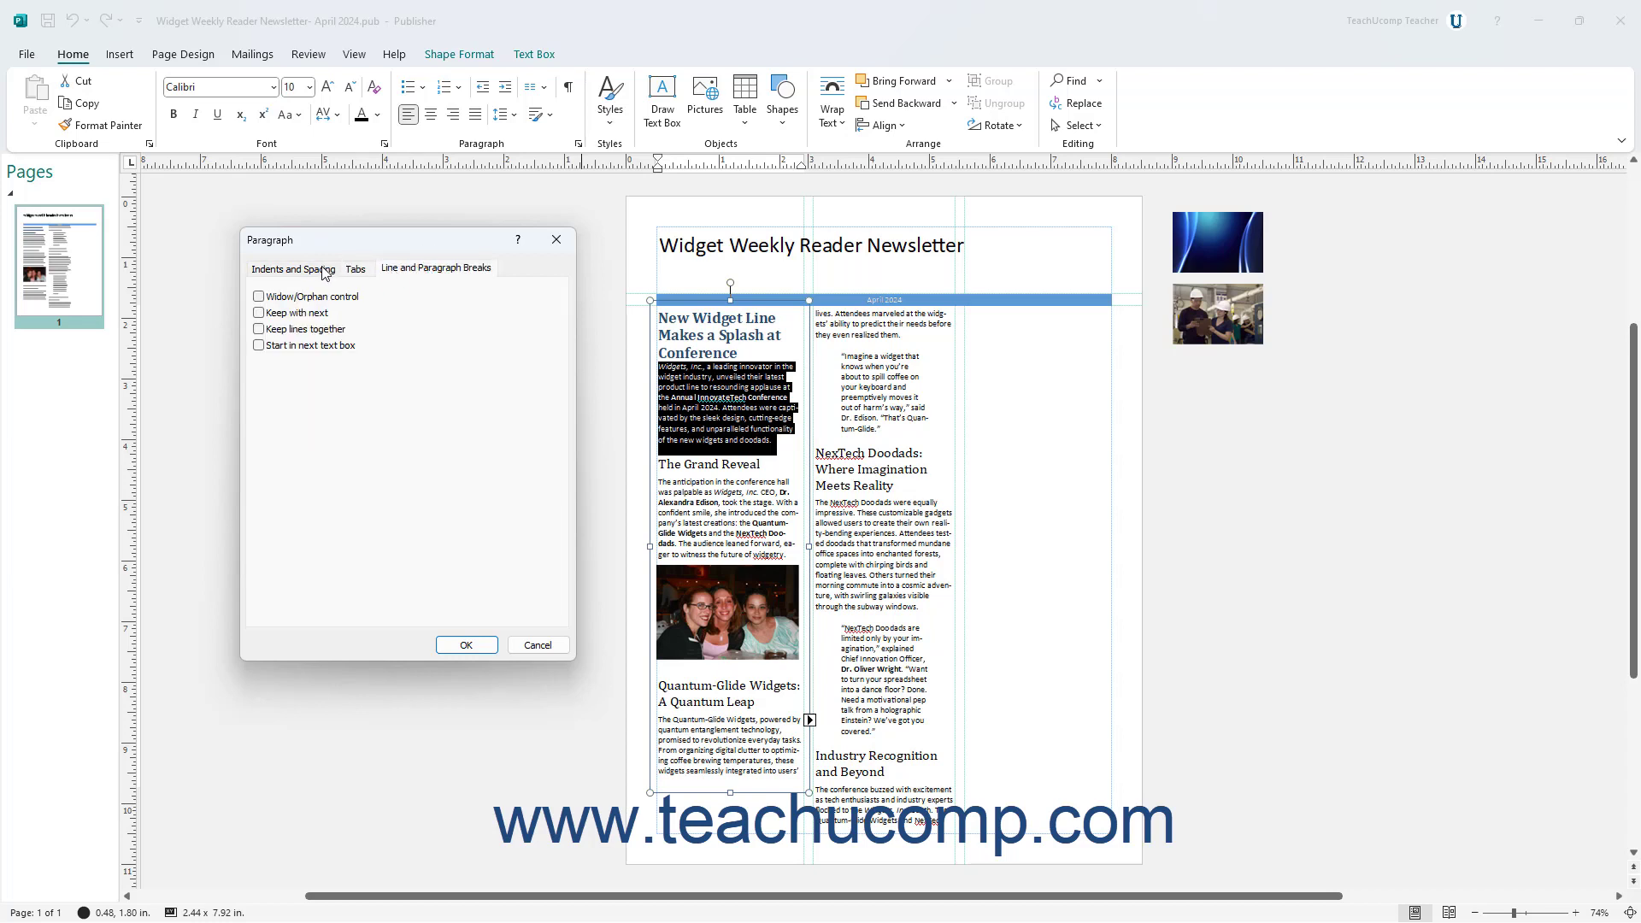
left_click(289, 272)
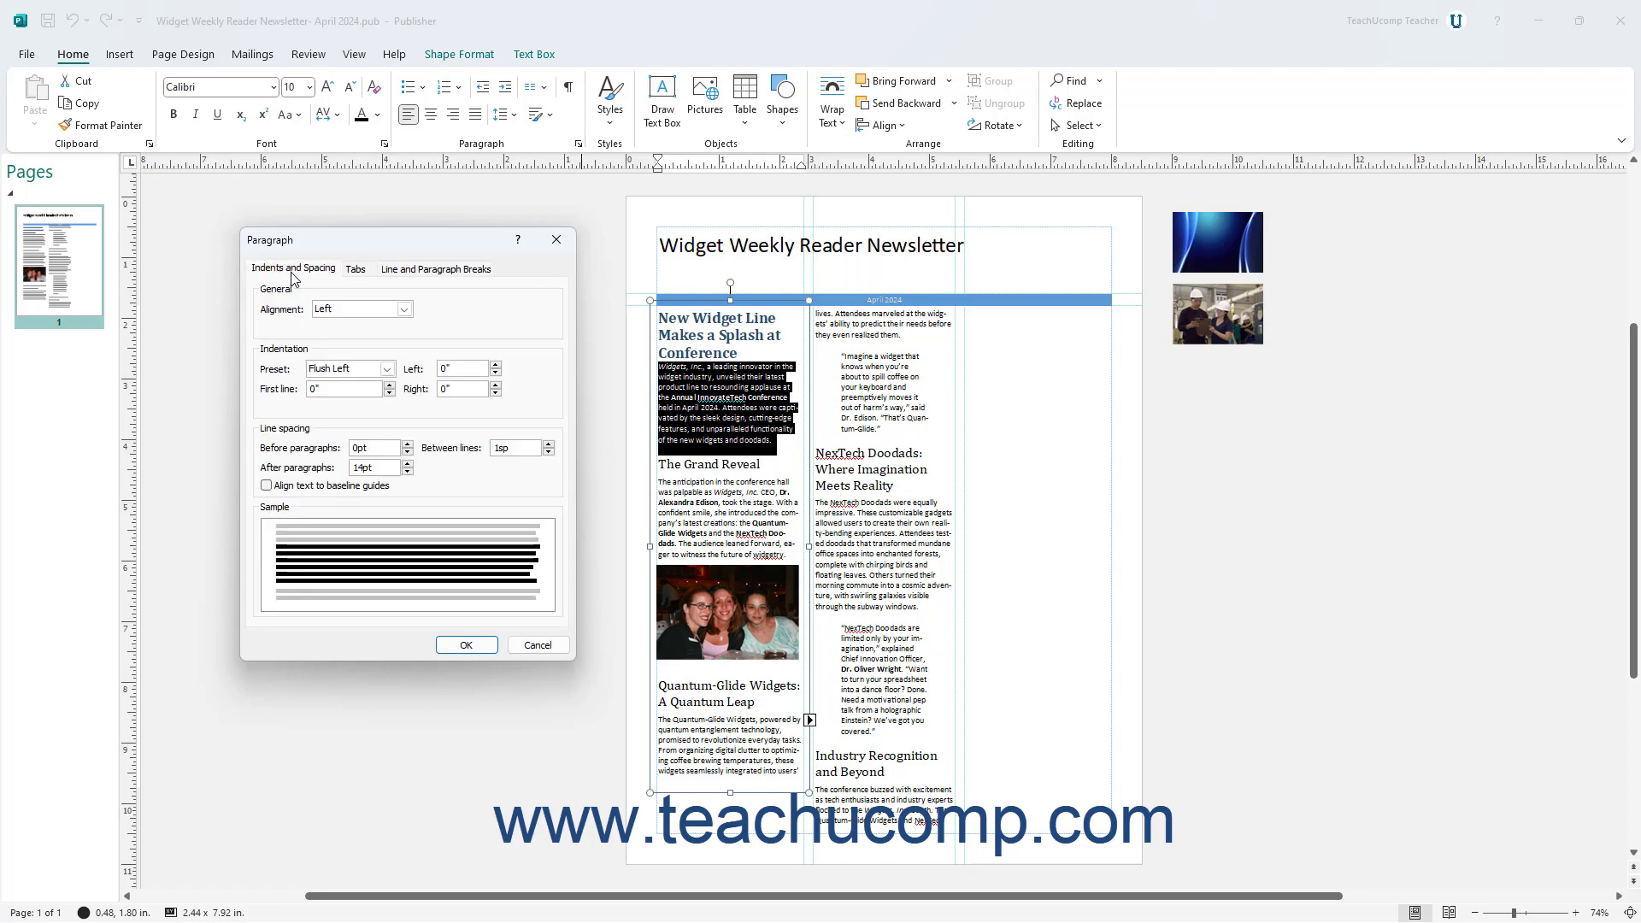
Try left alignment with 6 pt spacing before the selected paragraph, undo the change, and deselect the text.
left_click(404, 310)
left_click(390, 324)
left_click(408, 445)
left_click(408, 444)
left_click(408, 445)
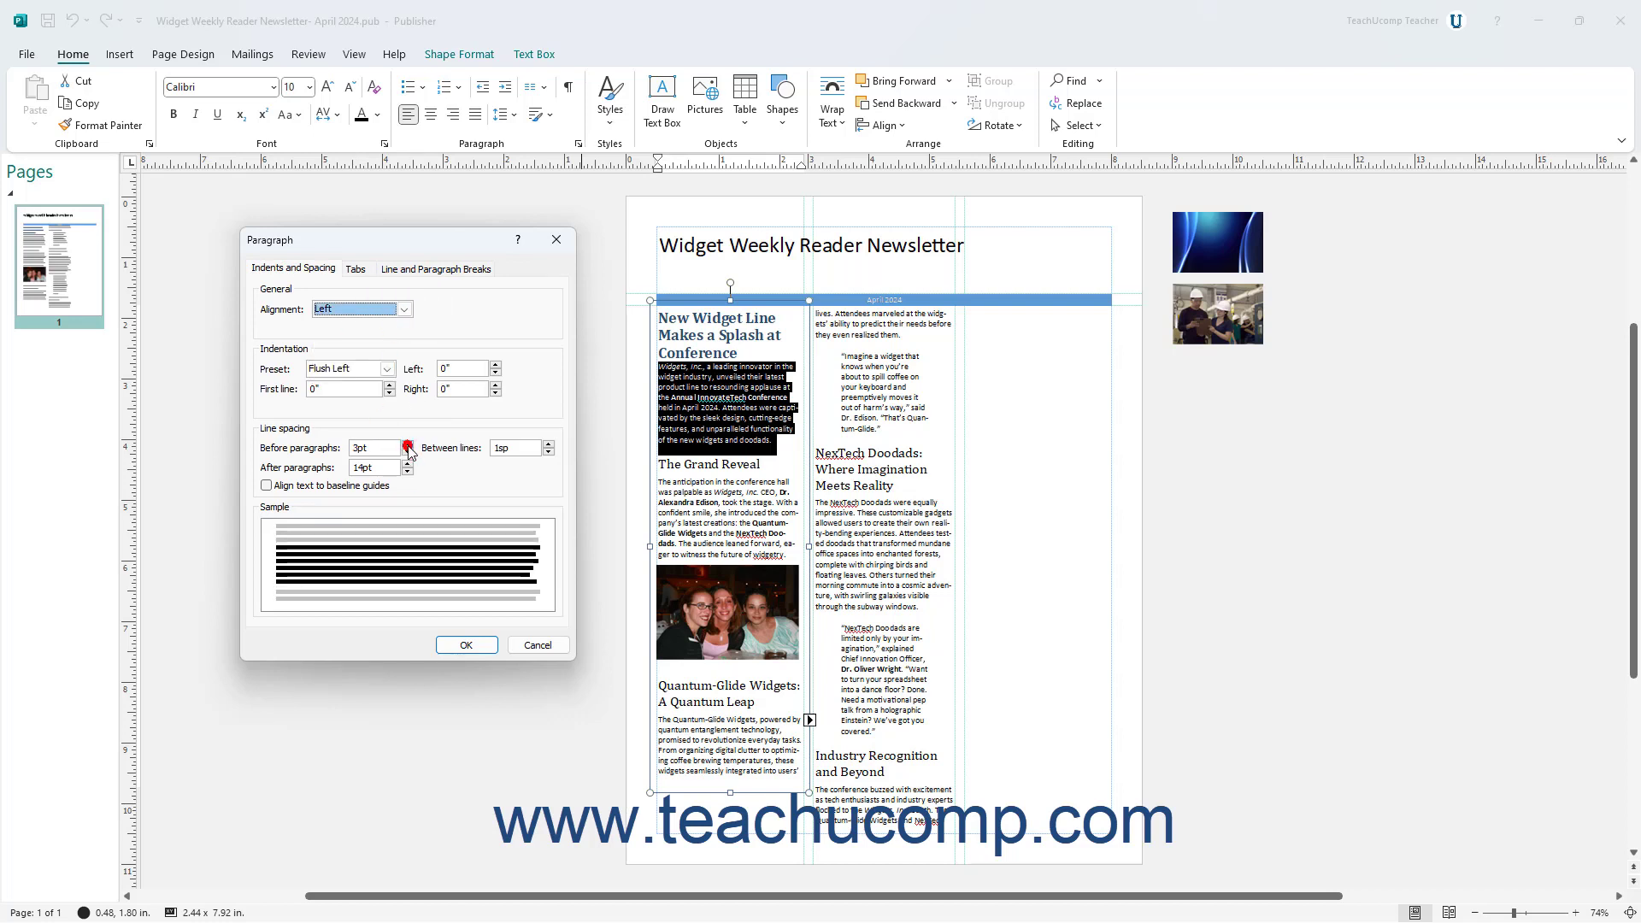
left_click(407, 445)
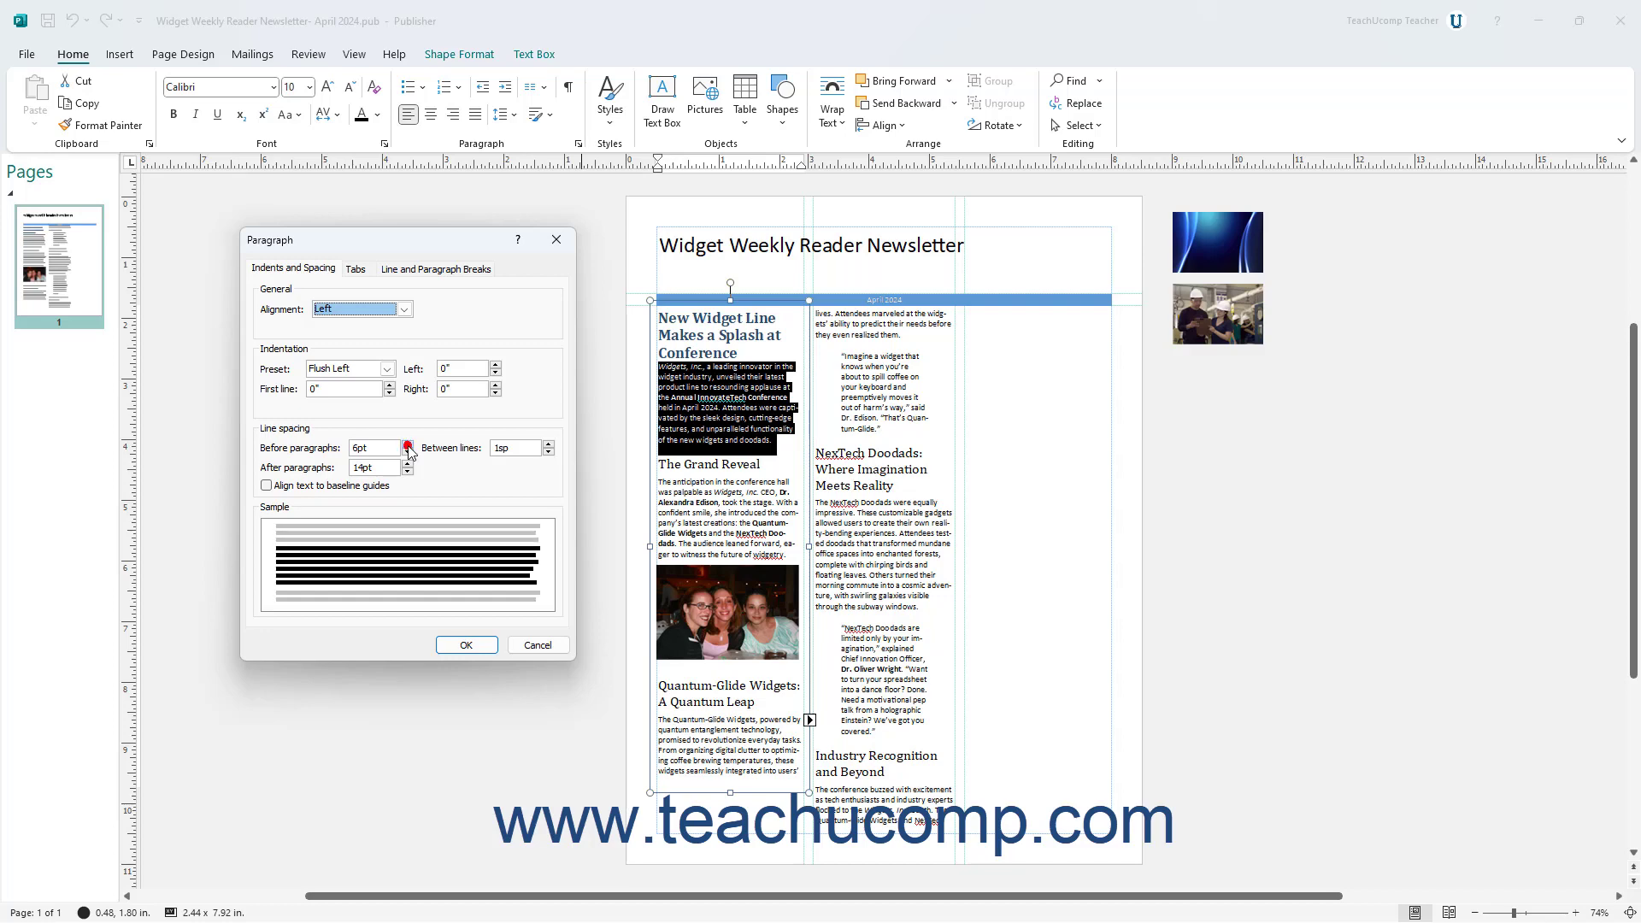
left_click(408, 445)
left_click(458, 647)
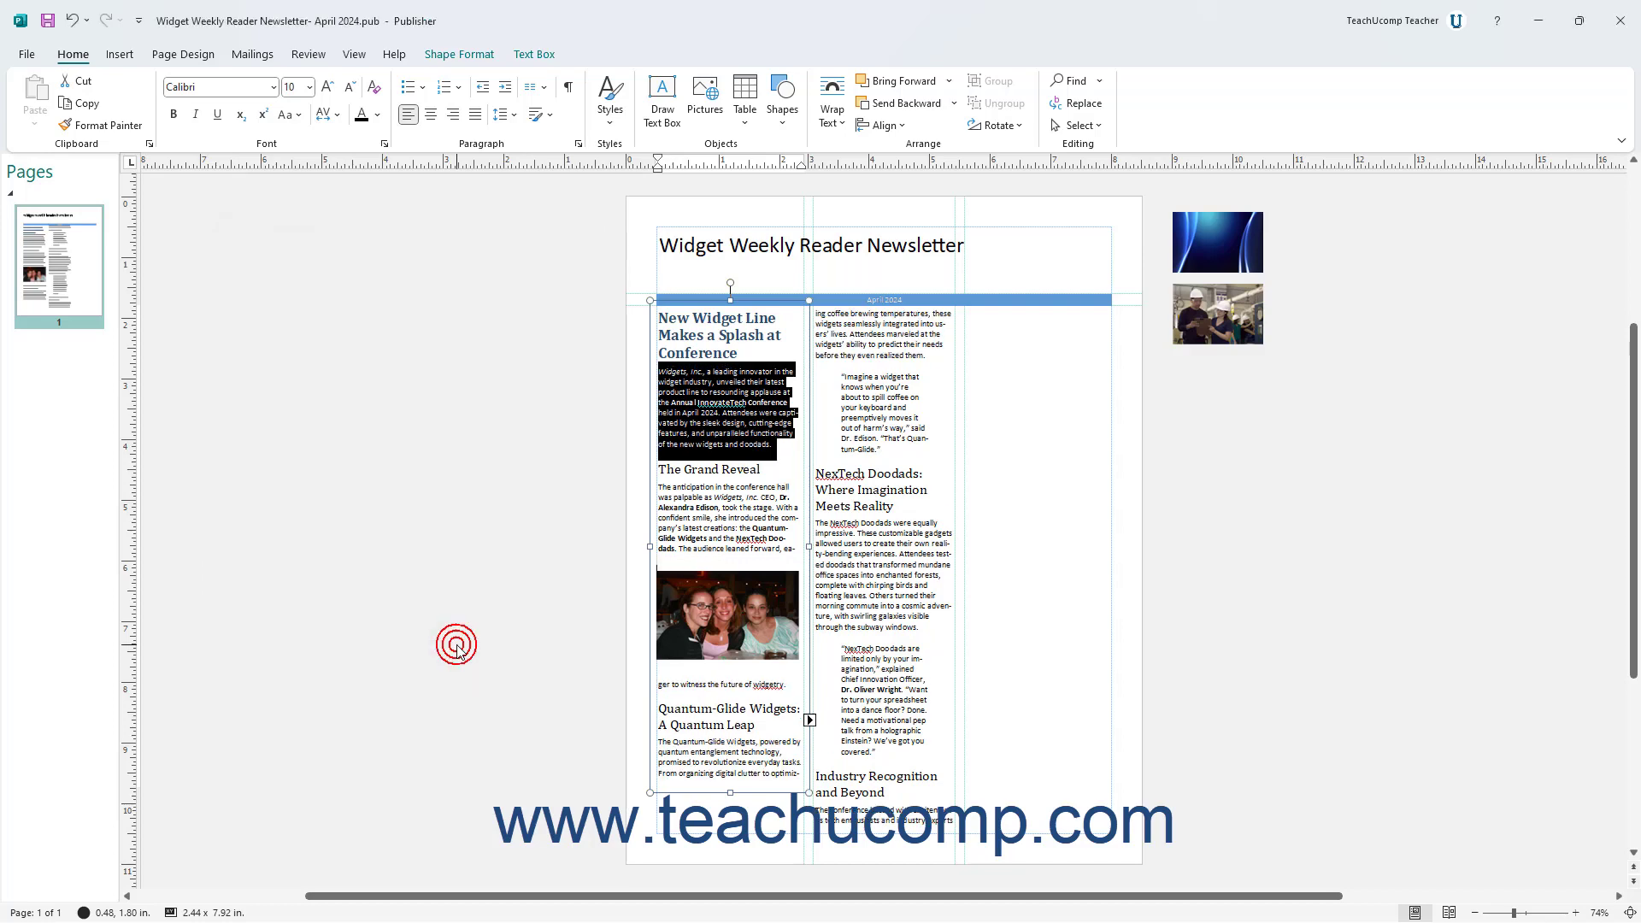
left_click(73, 21)
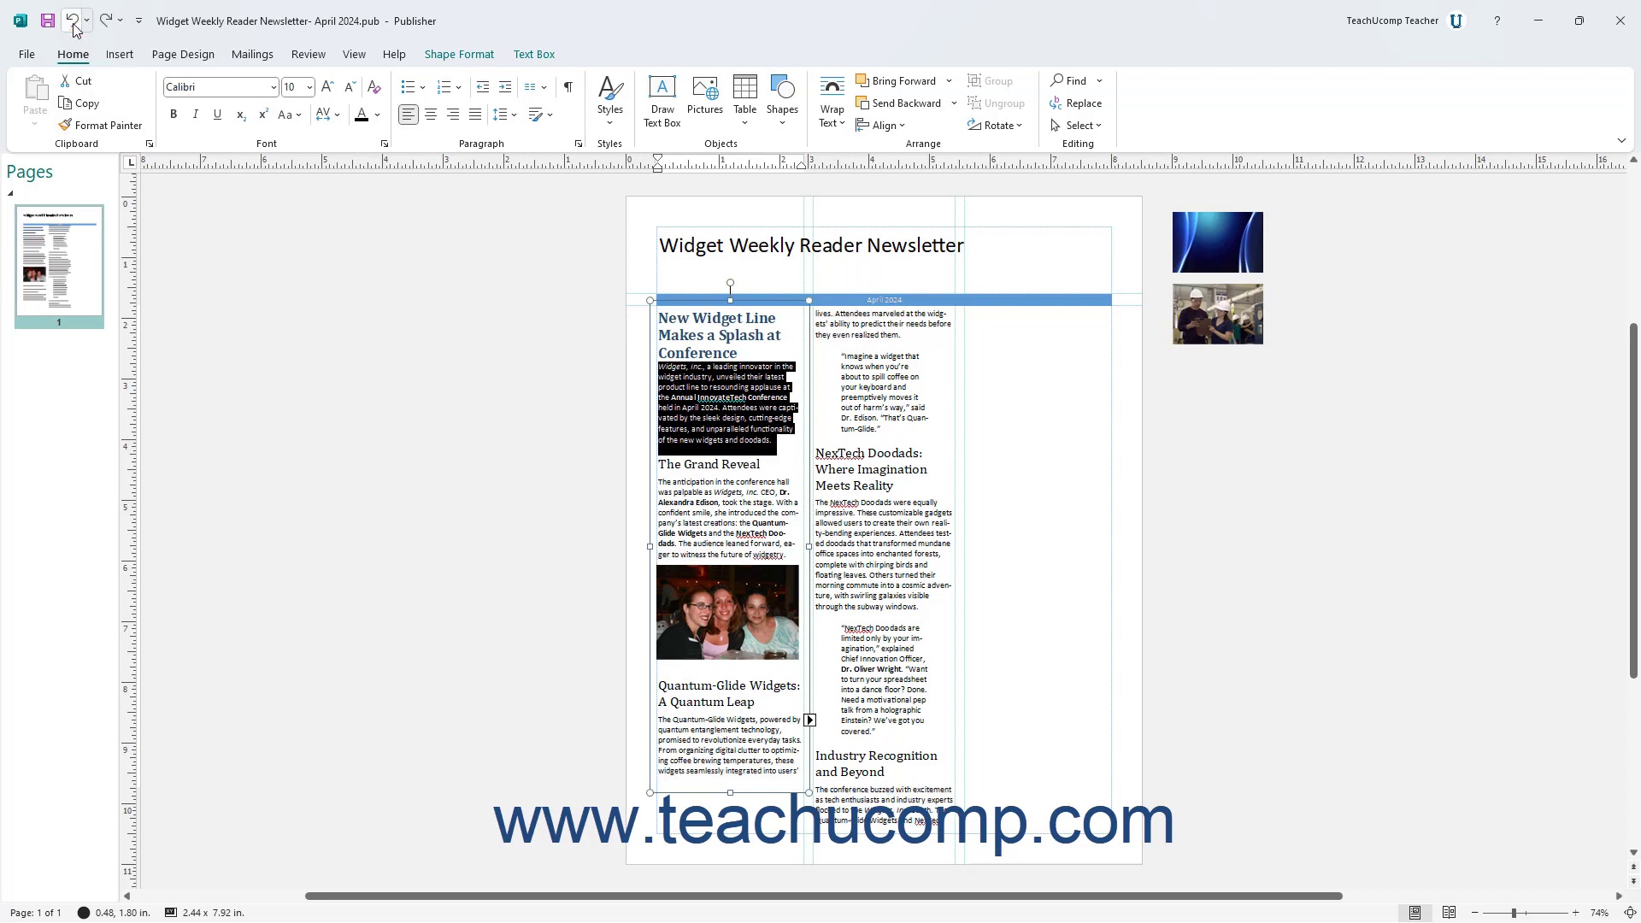
left_click(357, 315)
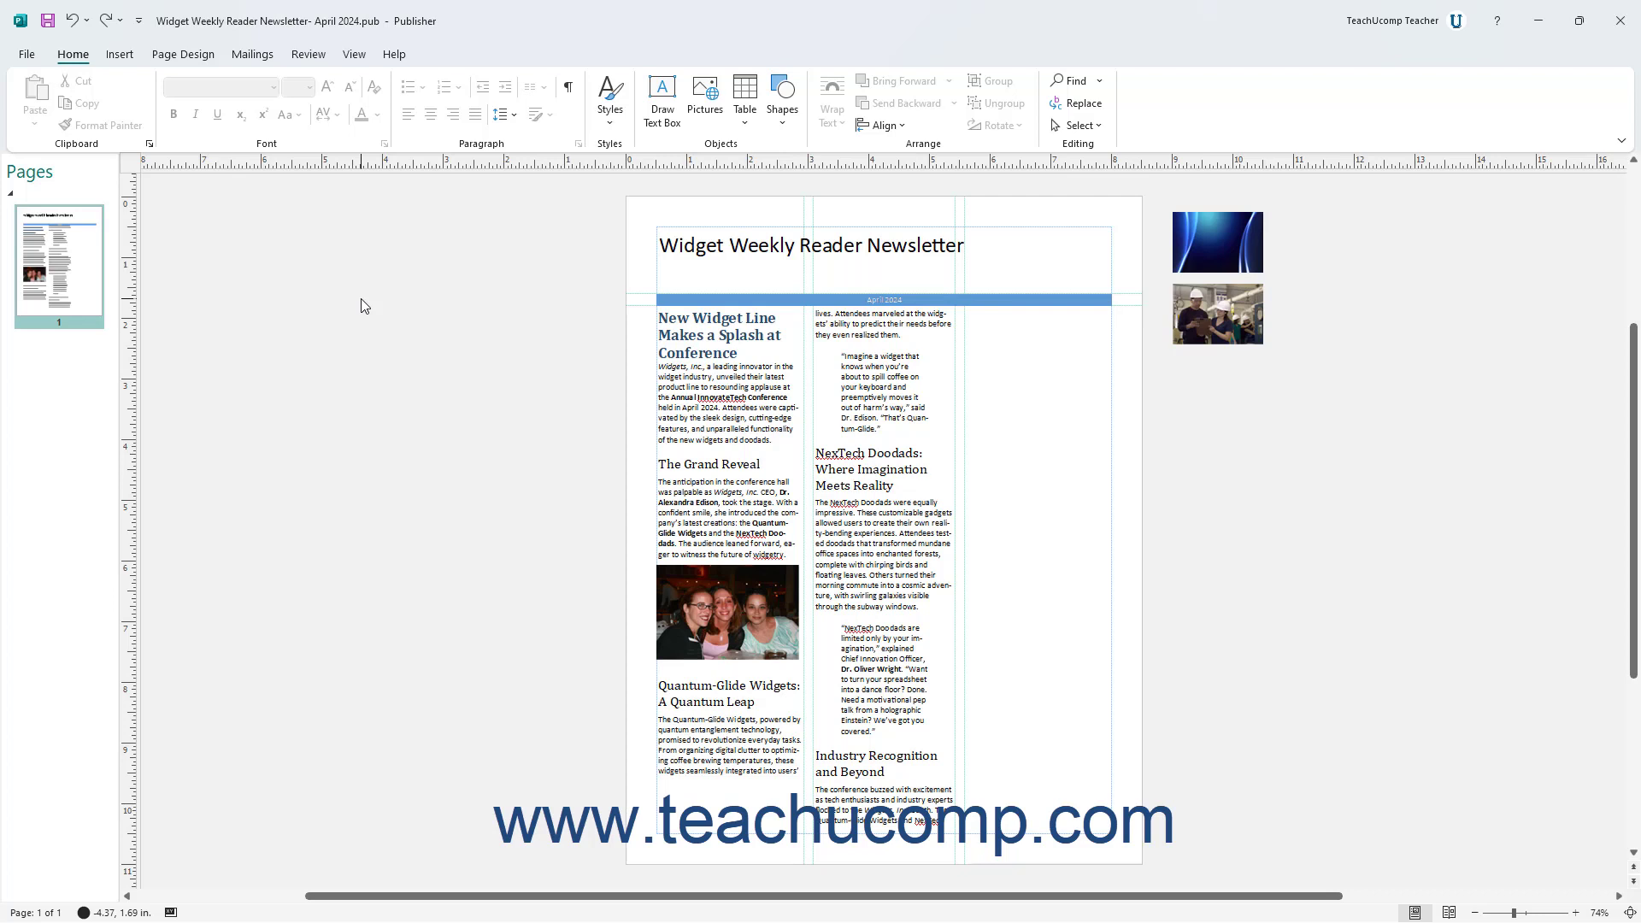
Import text styles from the Review Info Word document in the Documents folder, keeping the publication's current Normal style.
left_click(623, 120)
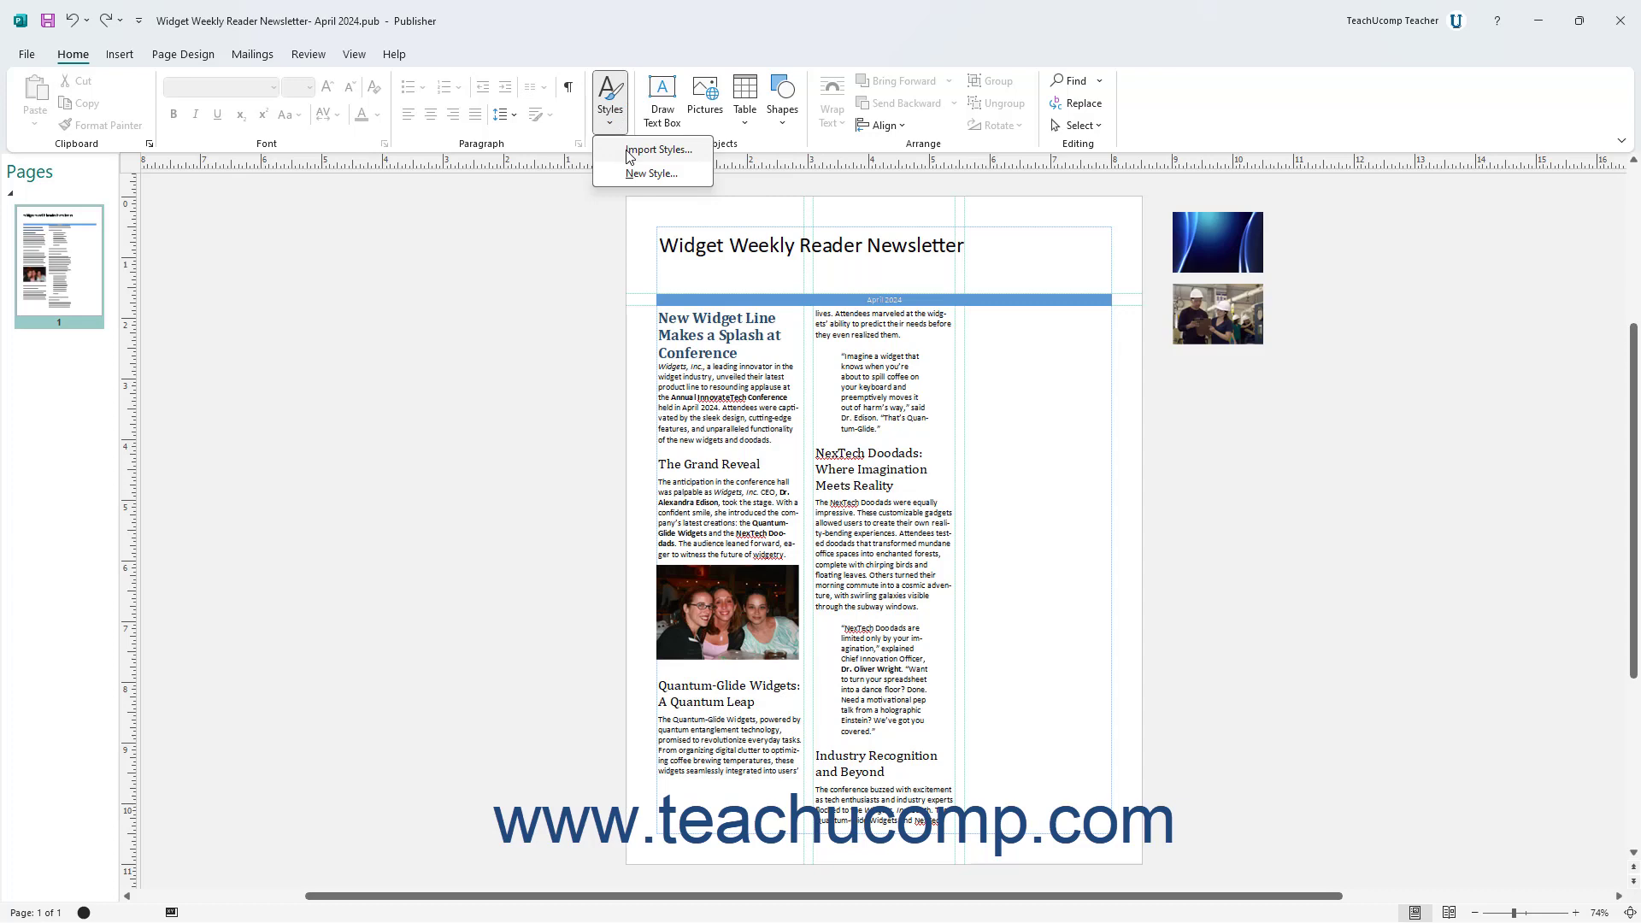
left_click(628, 150)
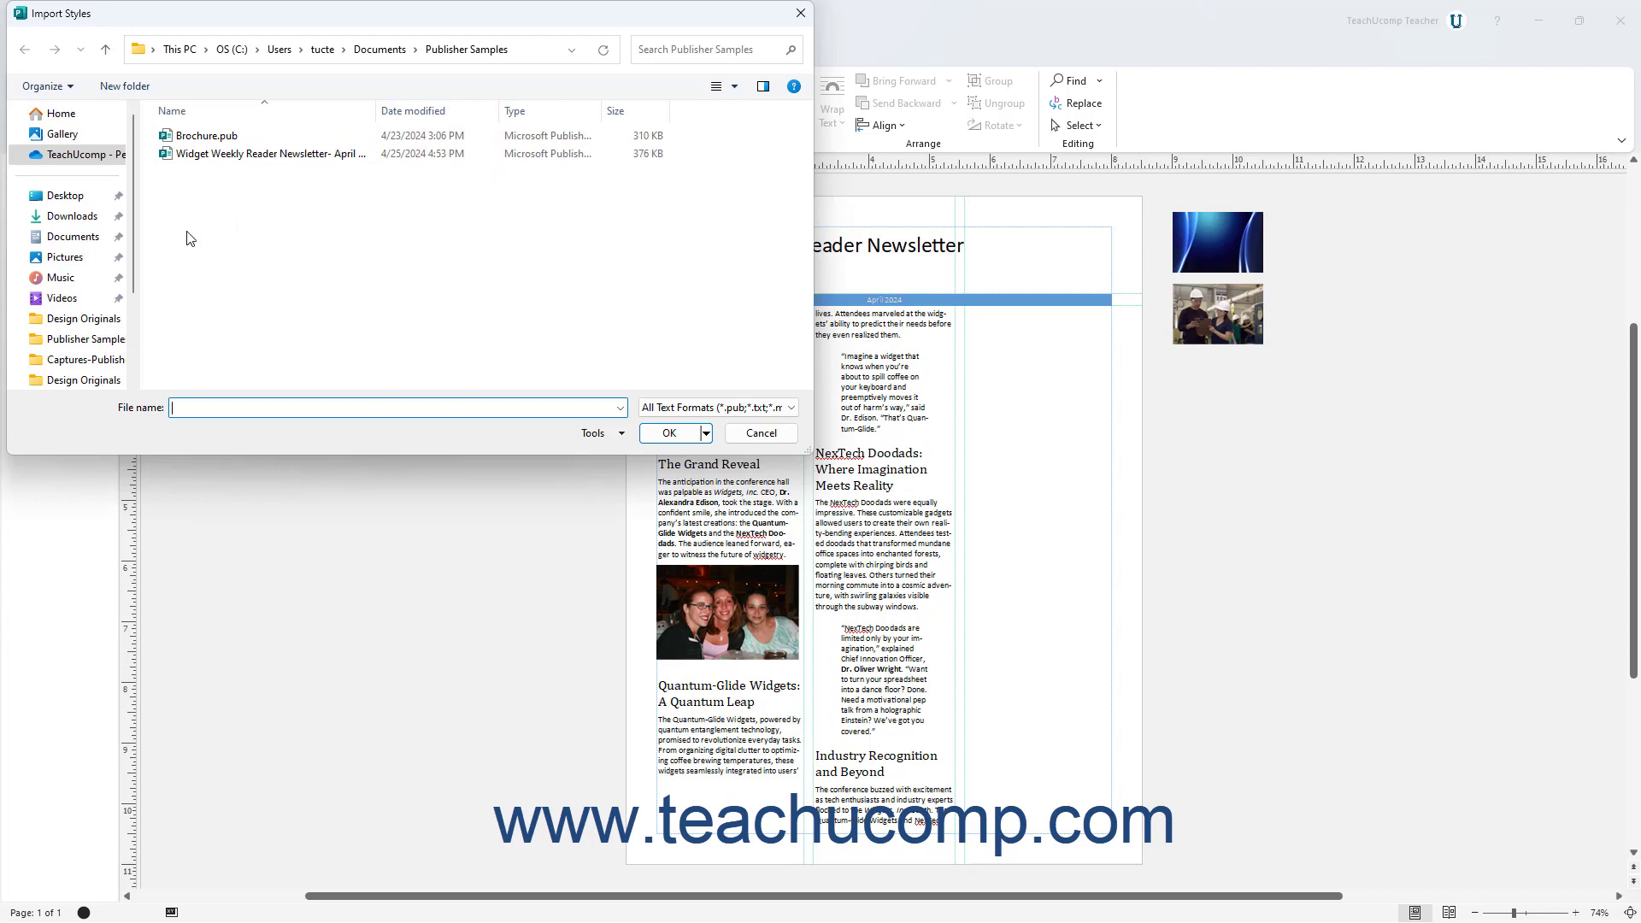
left_click(86, 239)
scroll(346, 300, "down", 1)
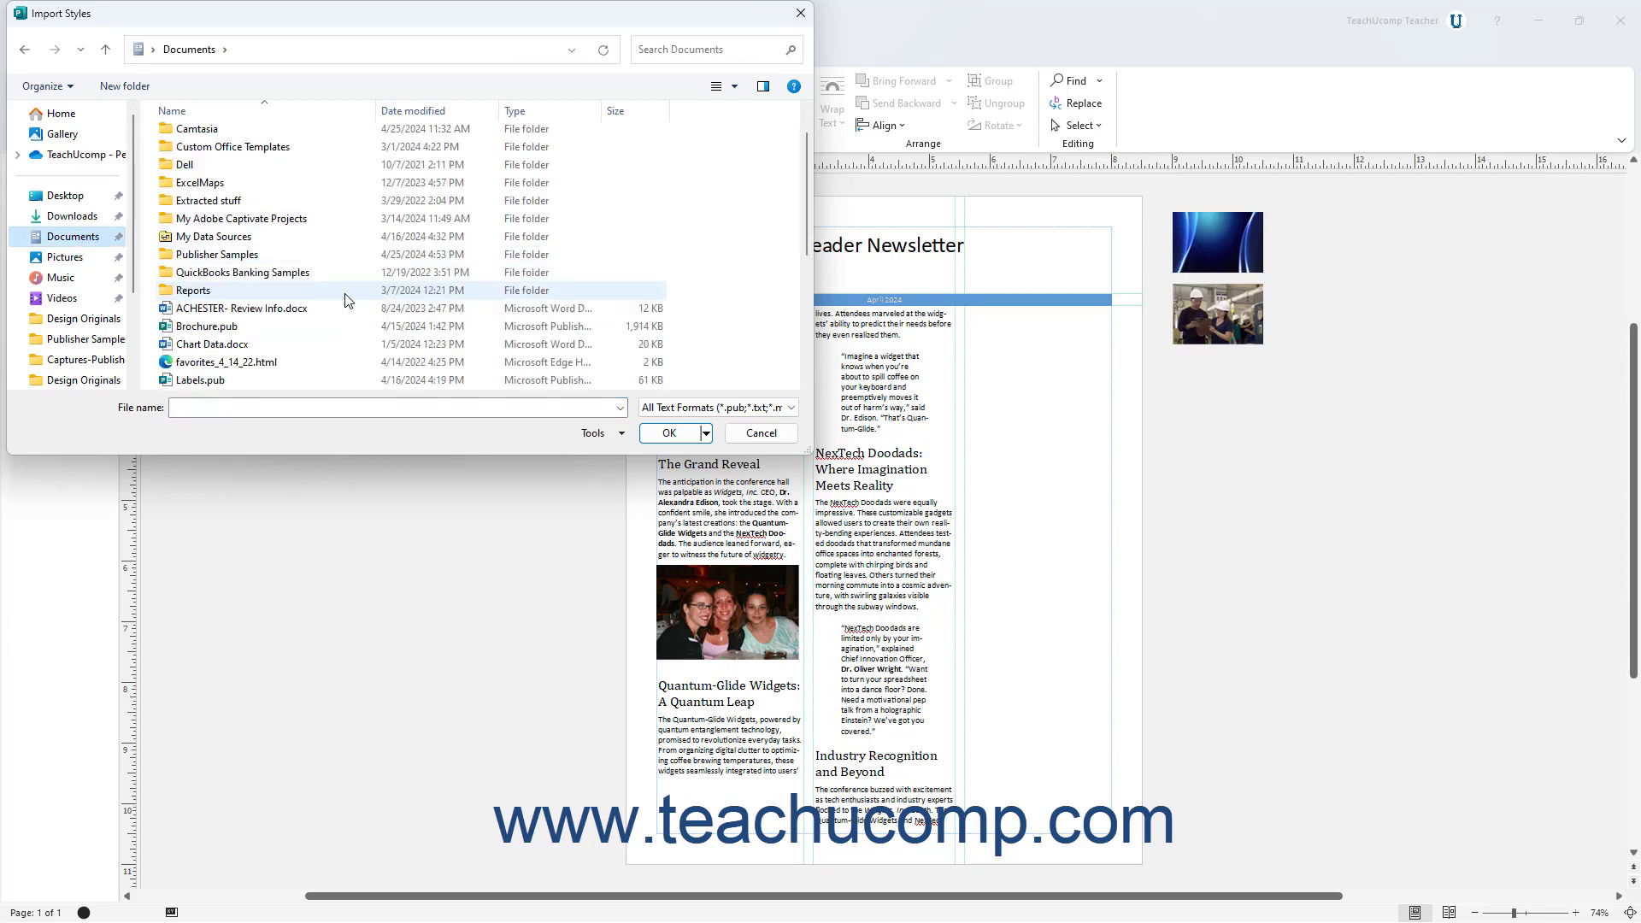
left_click(267, 315)
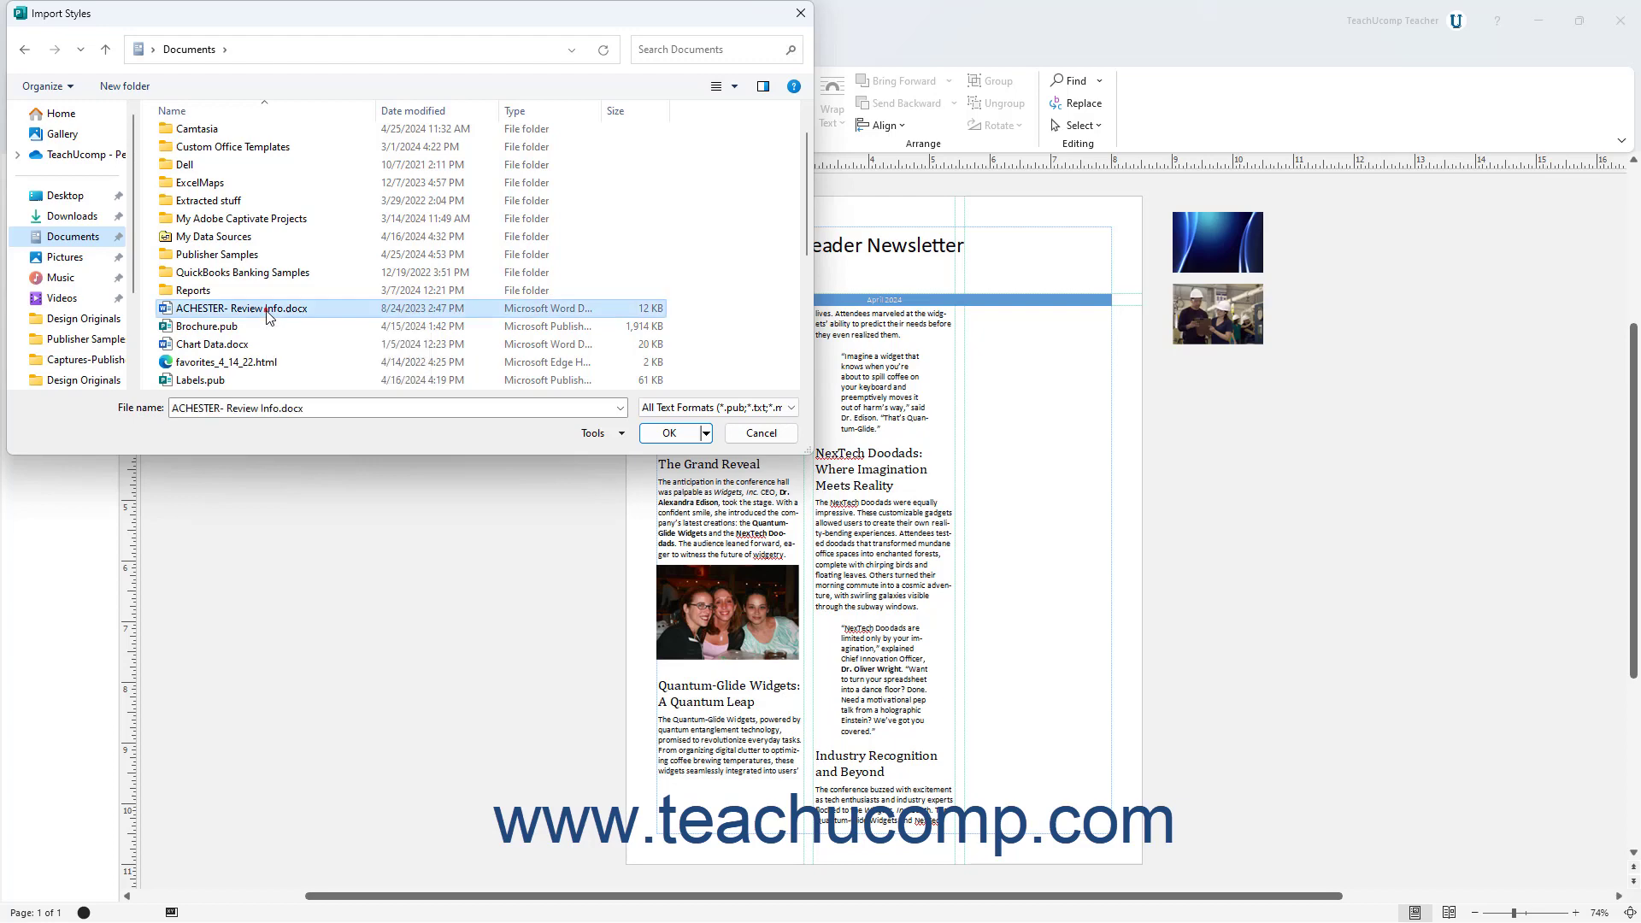
left_click(669, 433)
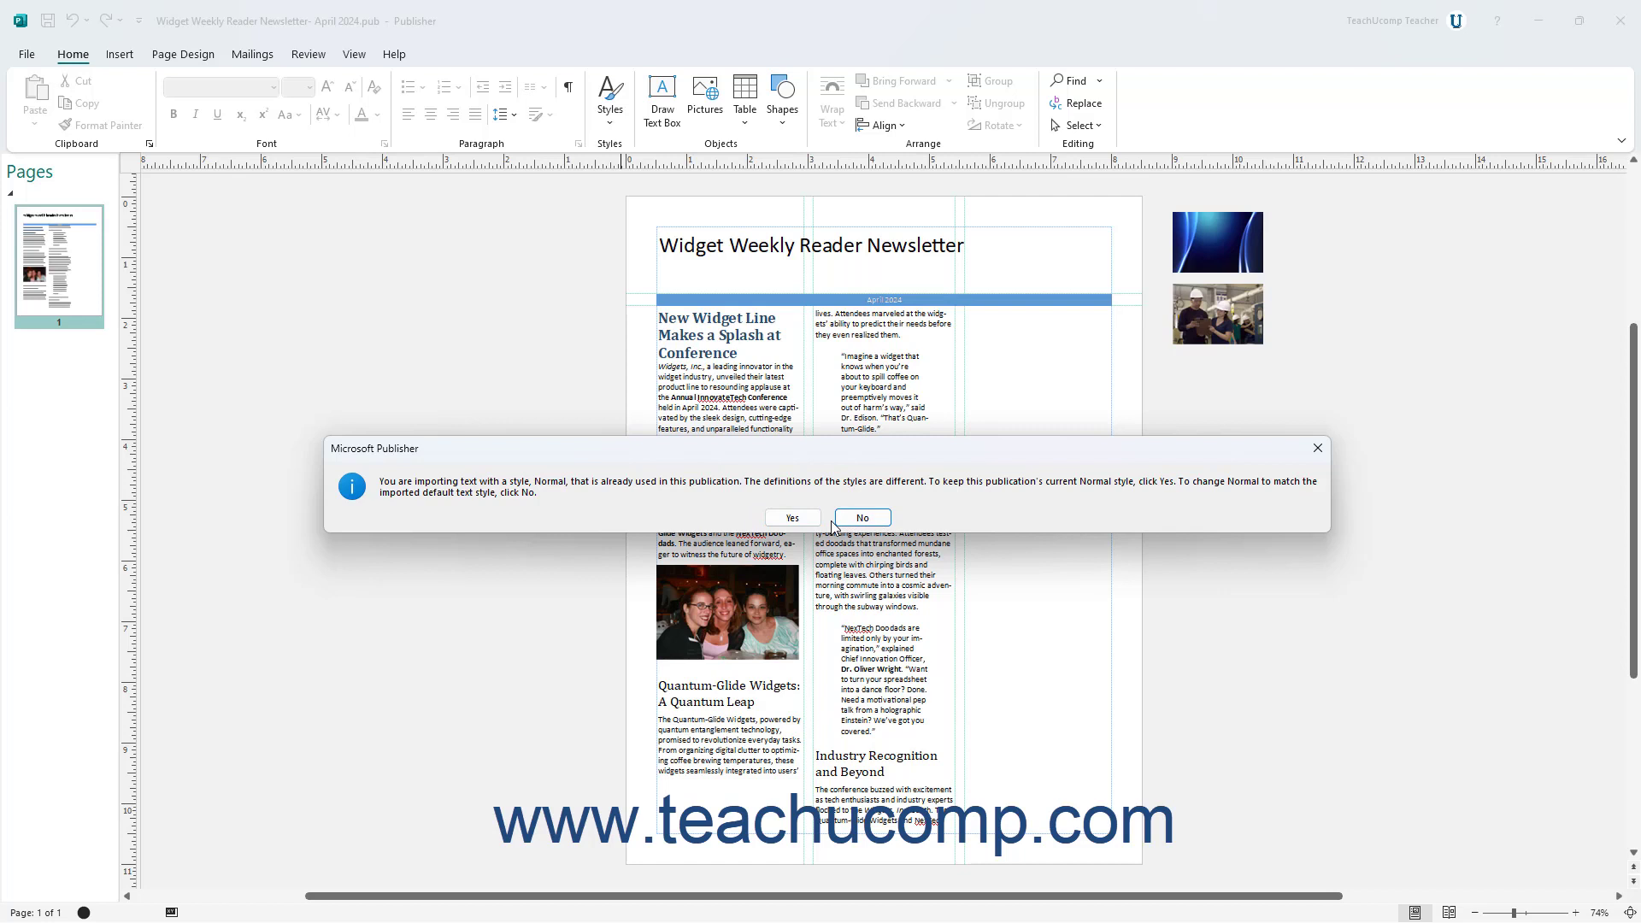
left_click(778, 519)
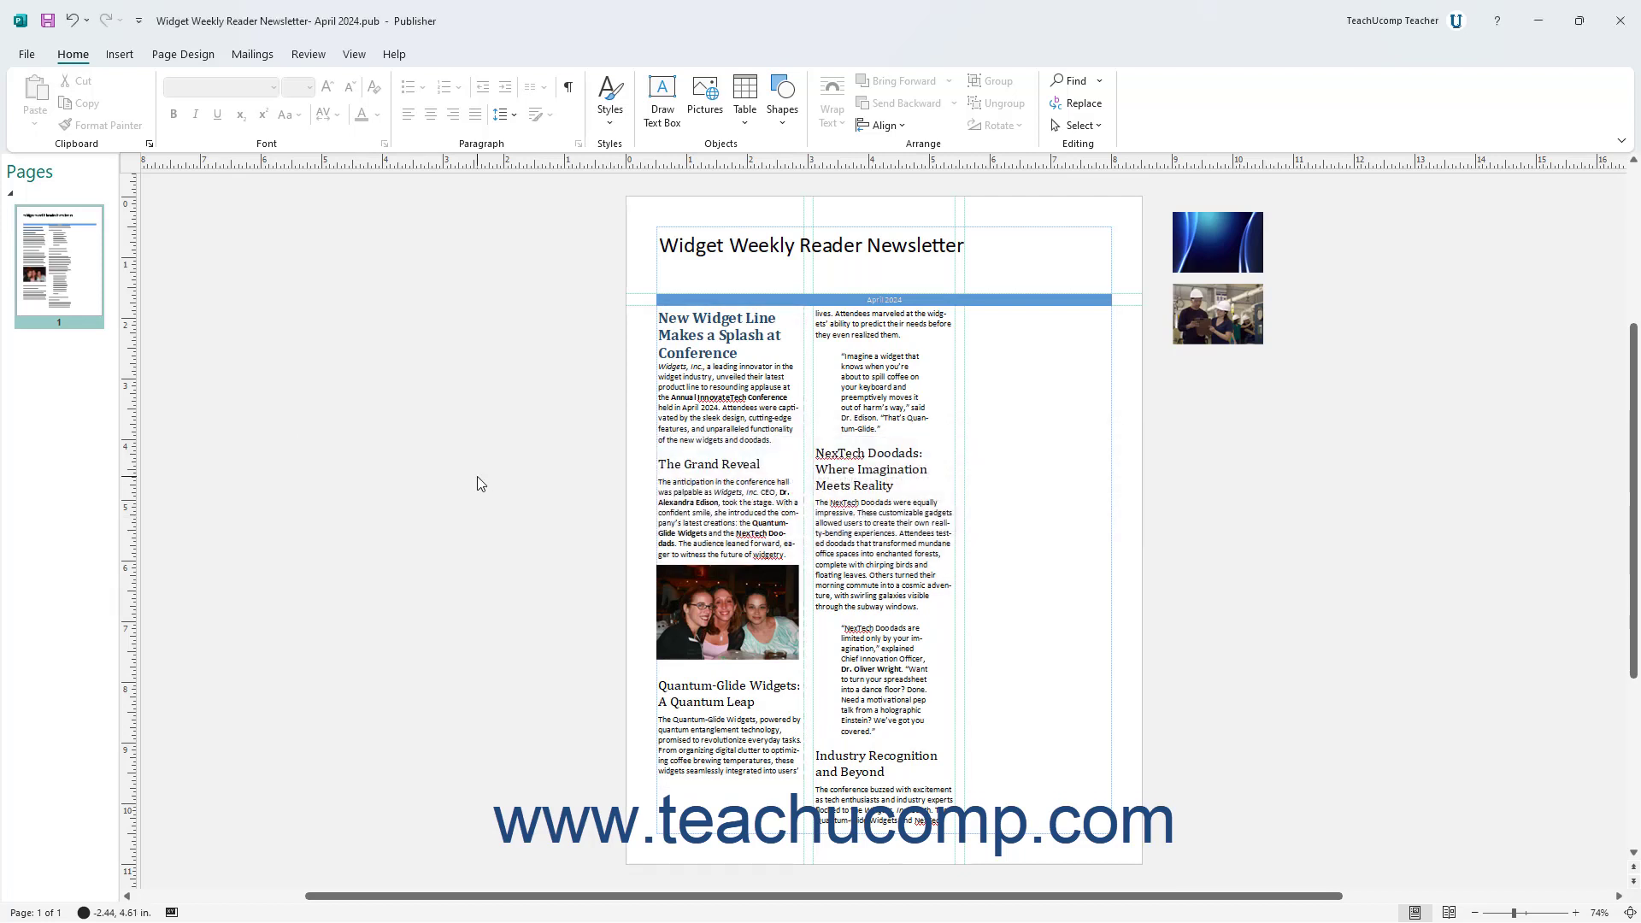
Undo the text style import.
left_click(87, 20)
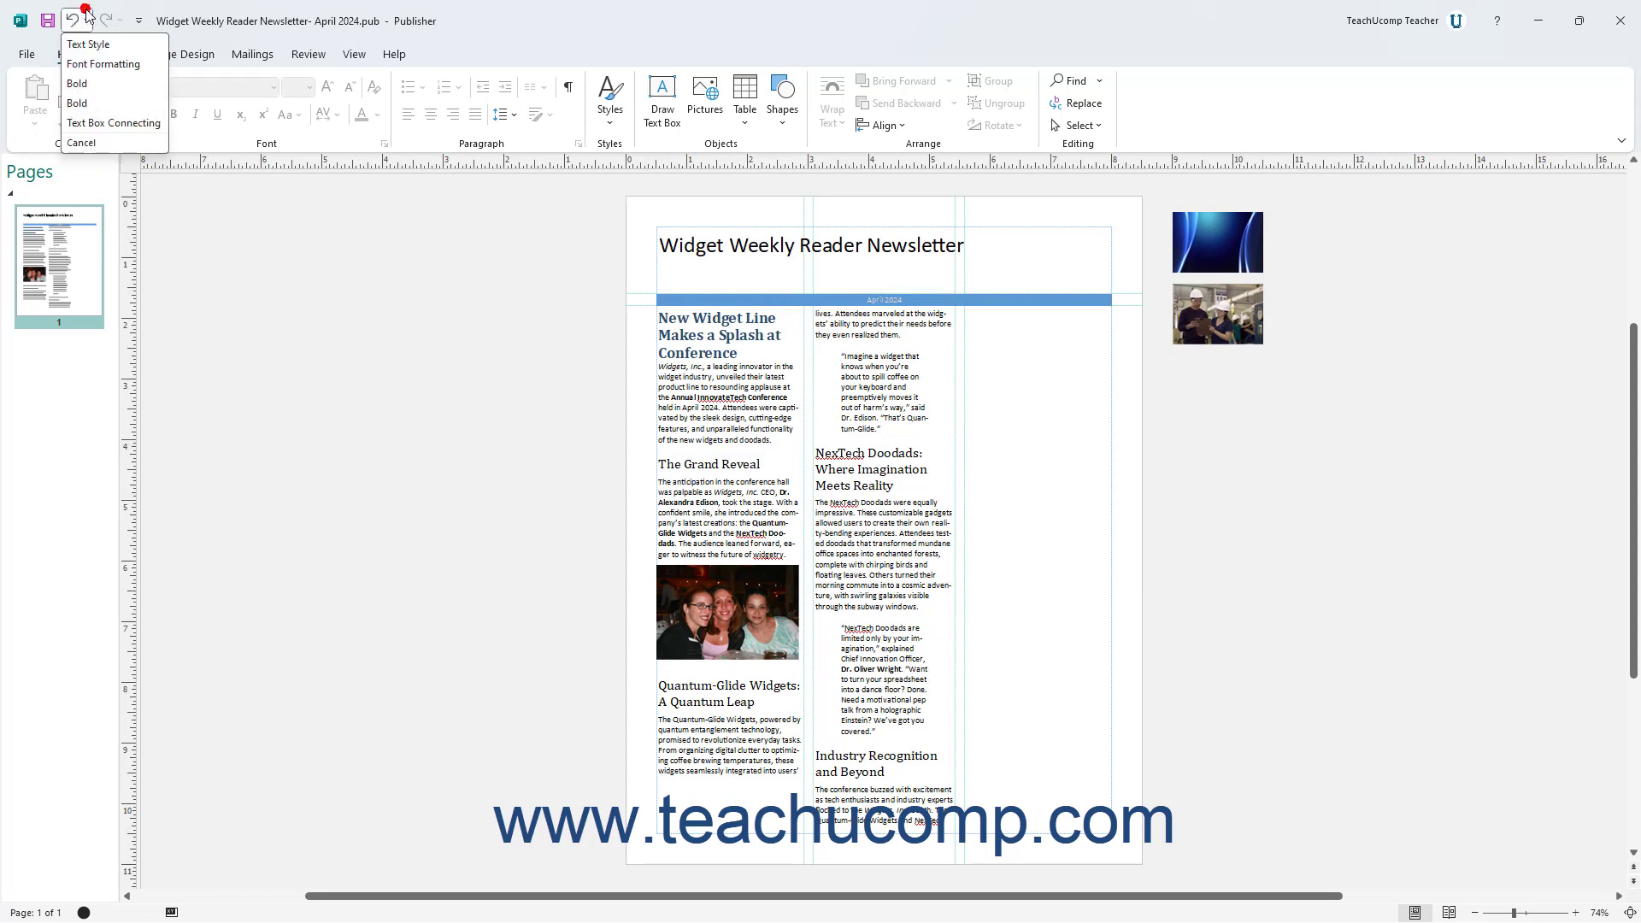
left_click(88, 43)
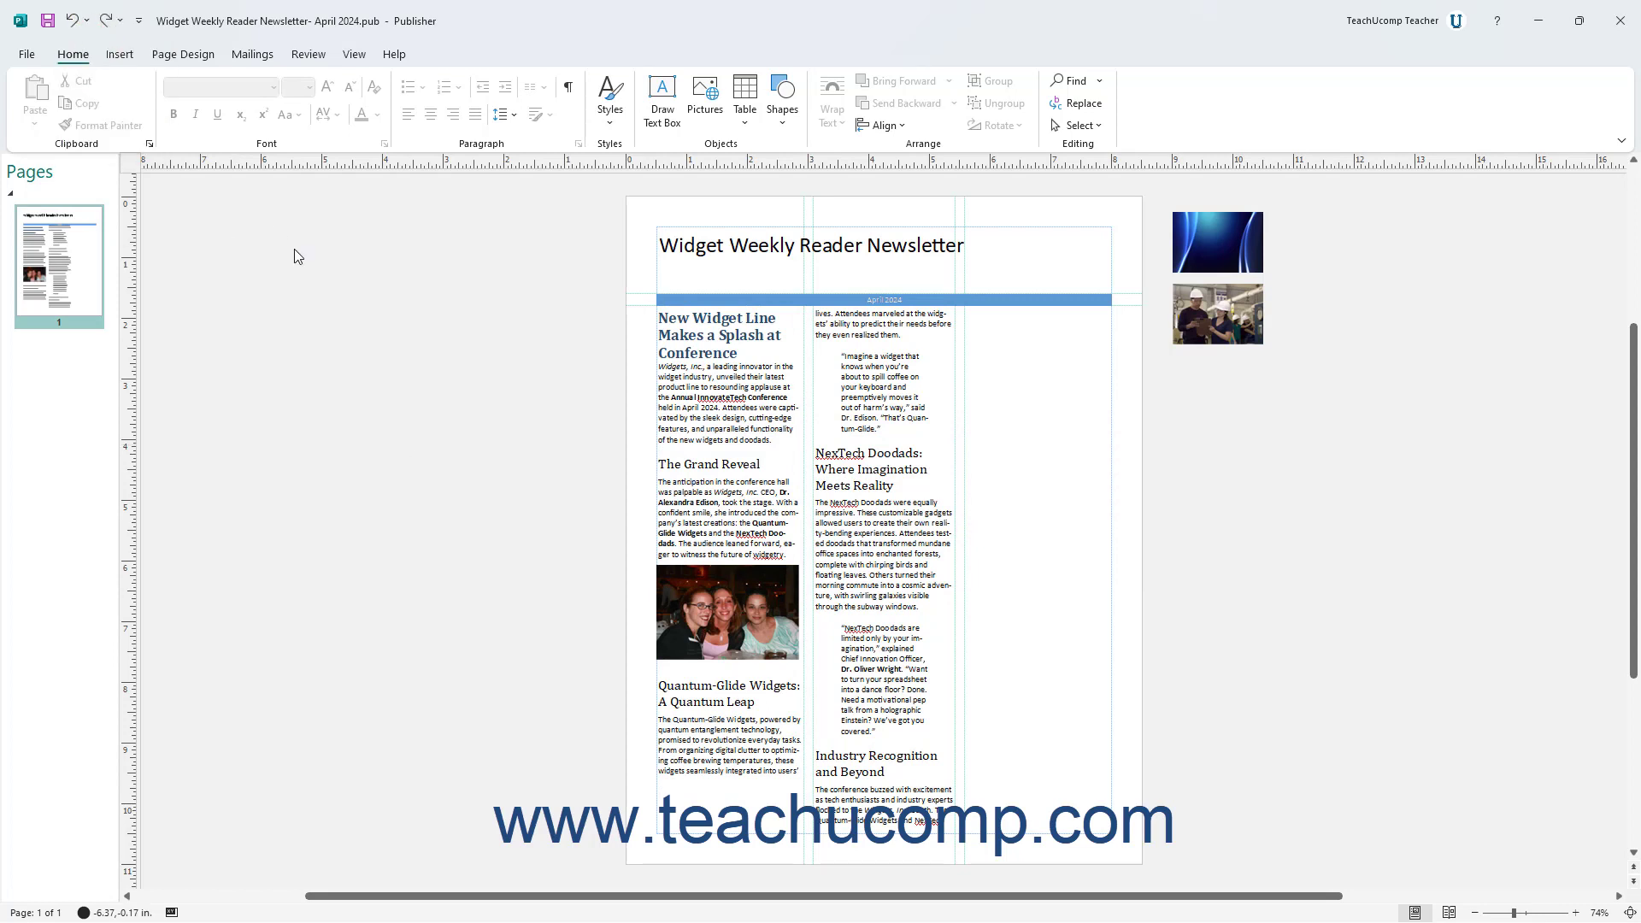
Set the text wrapping of the text box containing "The Grand Reveal" to None.
left_click(667, 462)
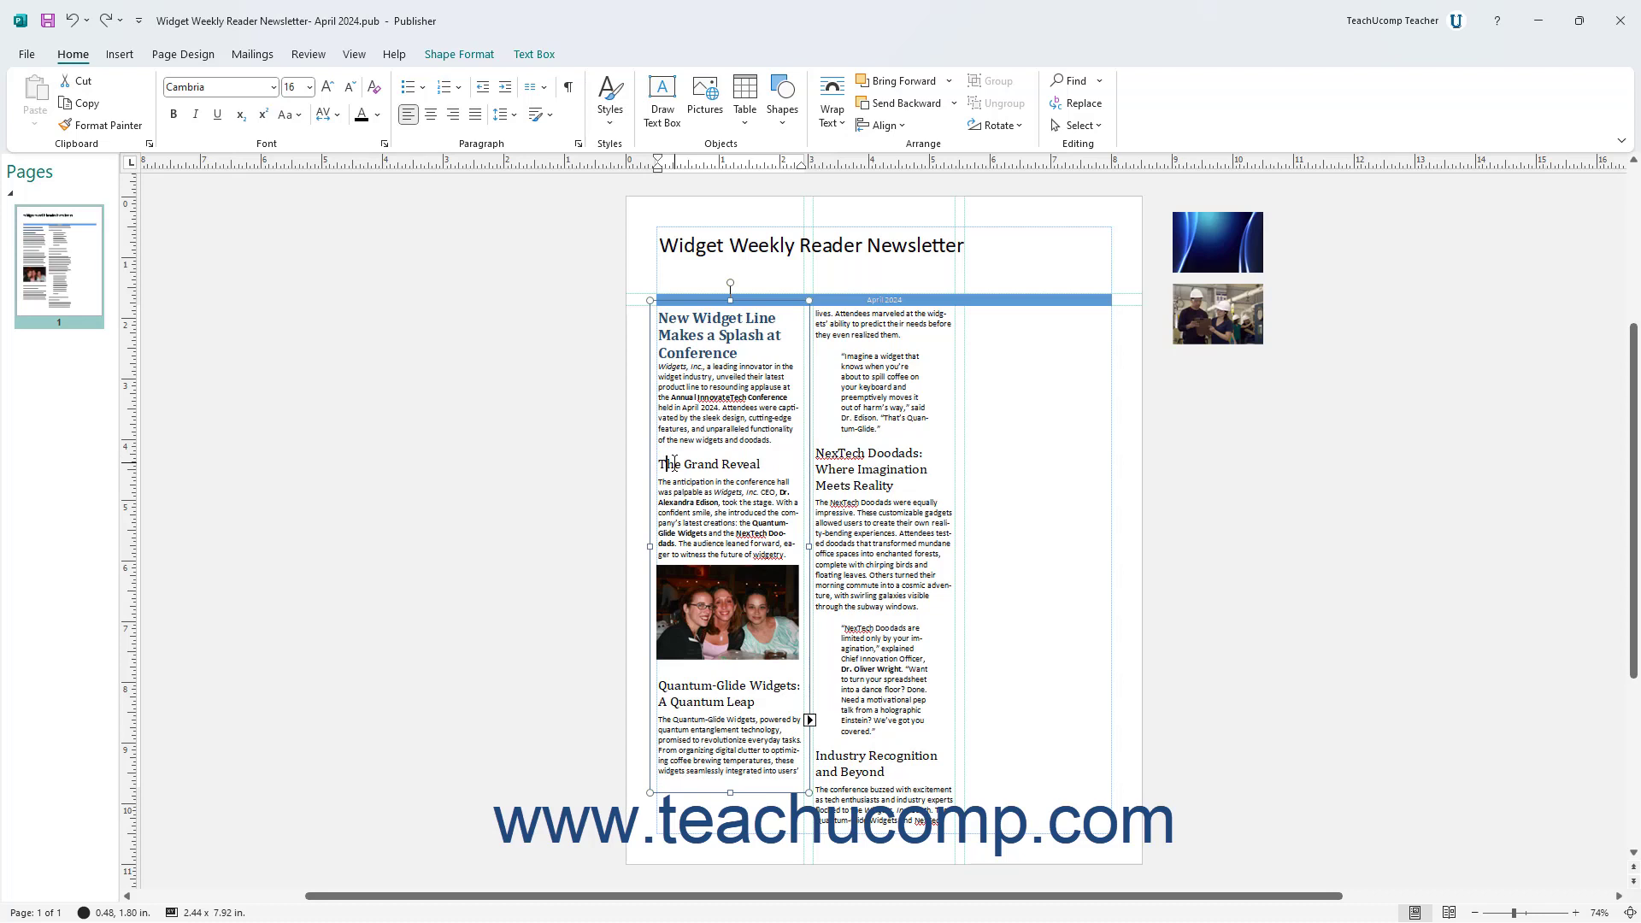
left_click(836, 124)
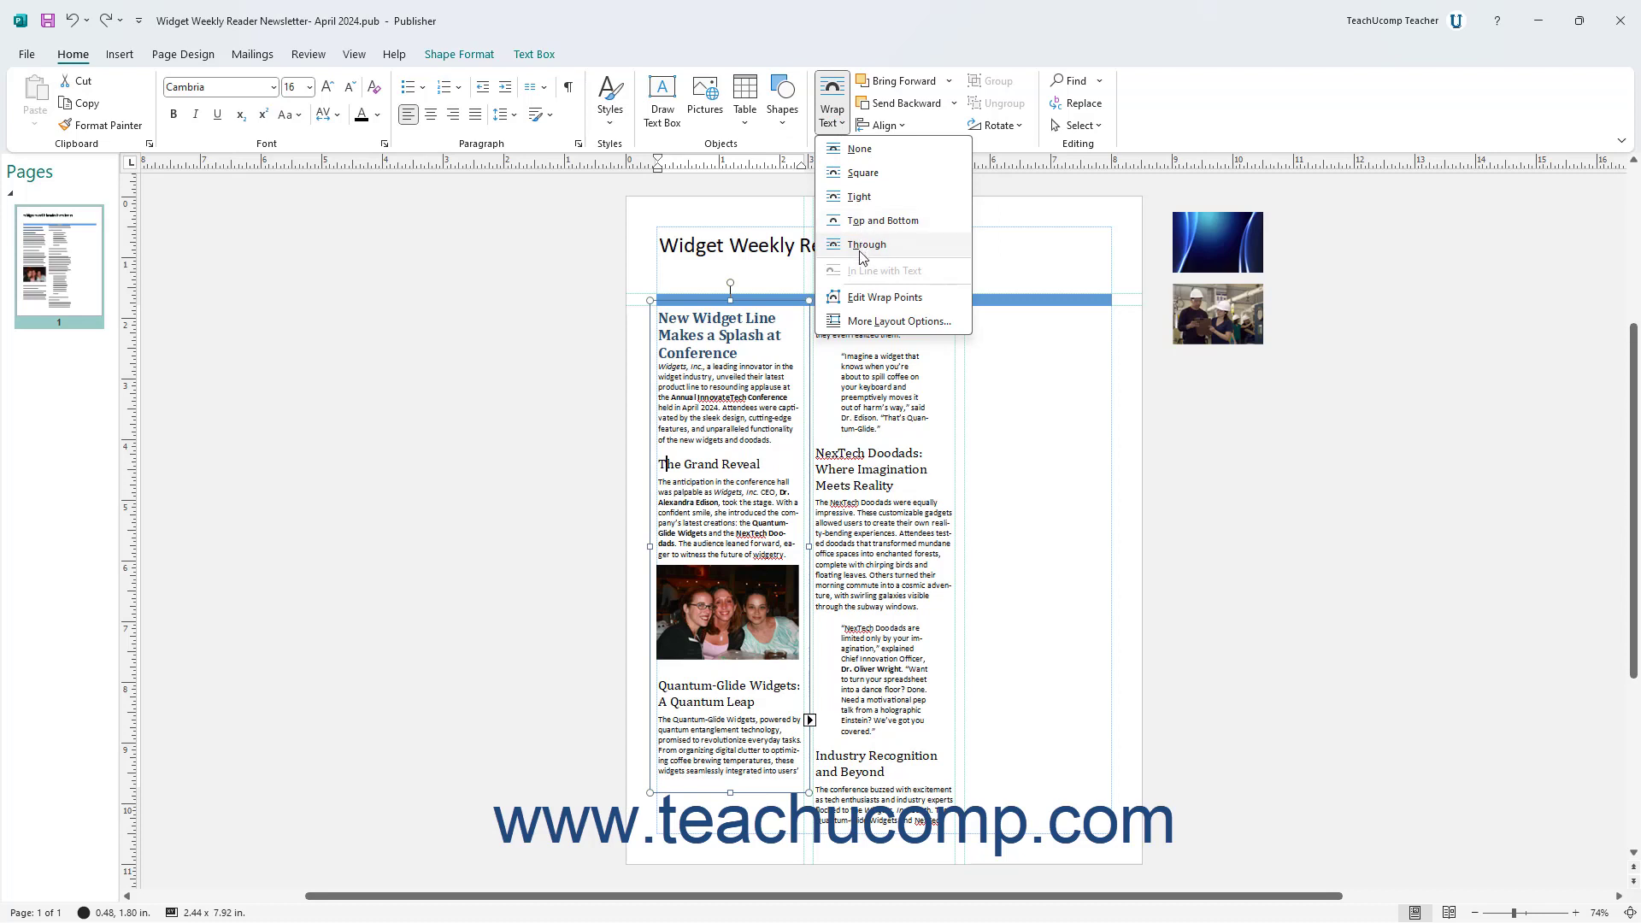
left_click(868, 154)
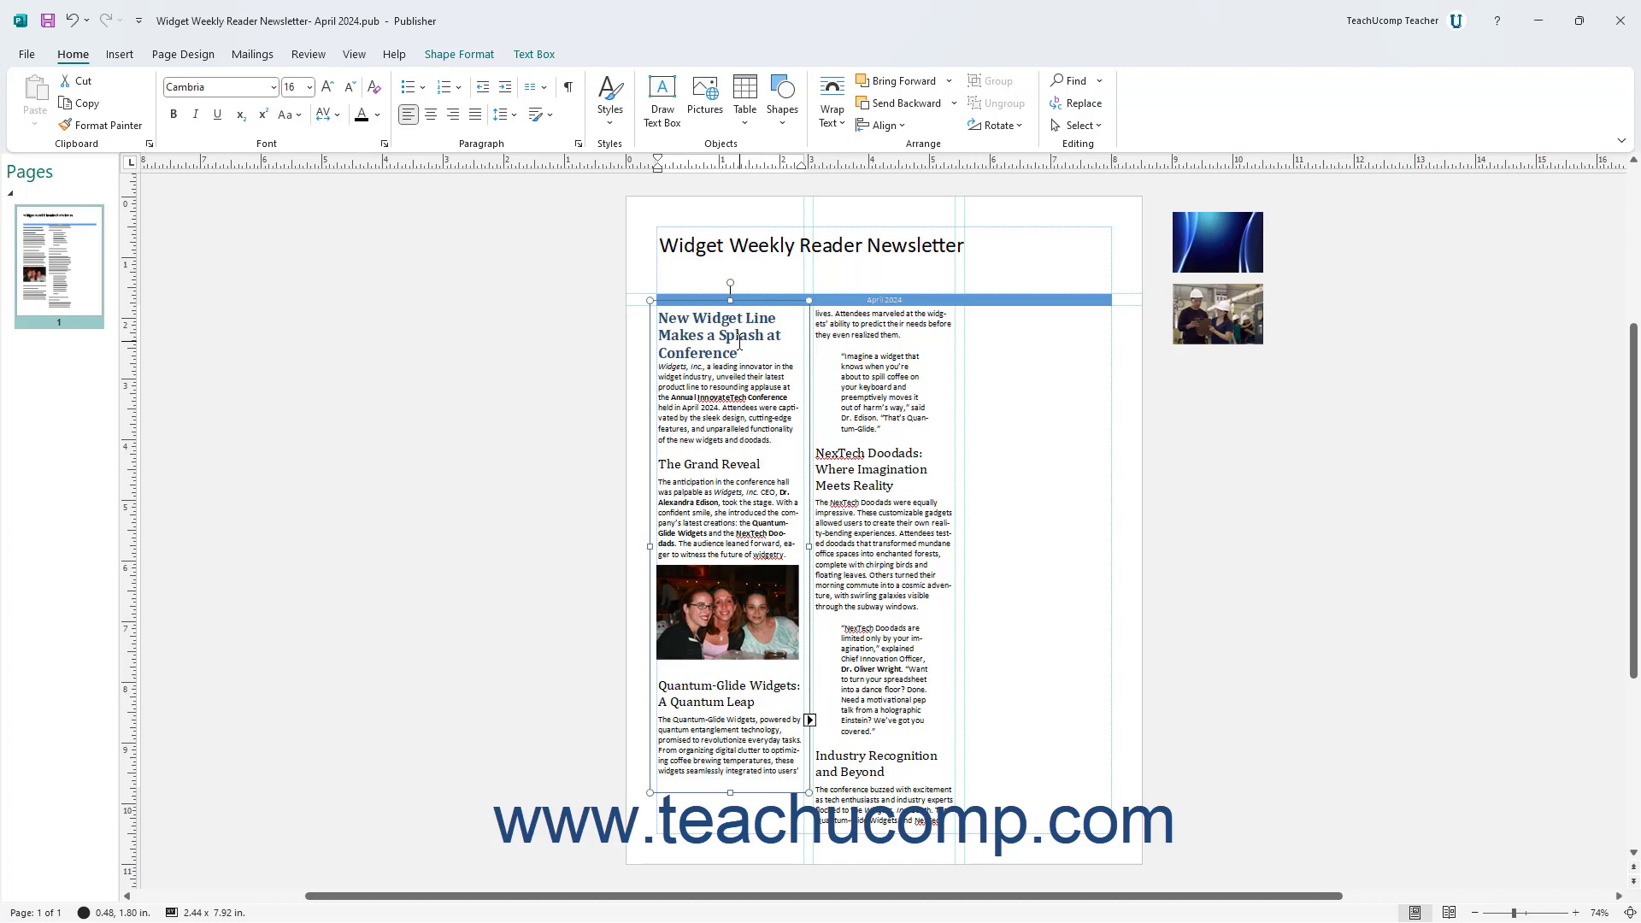
Try bringing the first column's text box to the front, and undo the change.
left_click(650, 359)
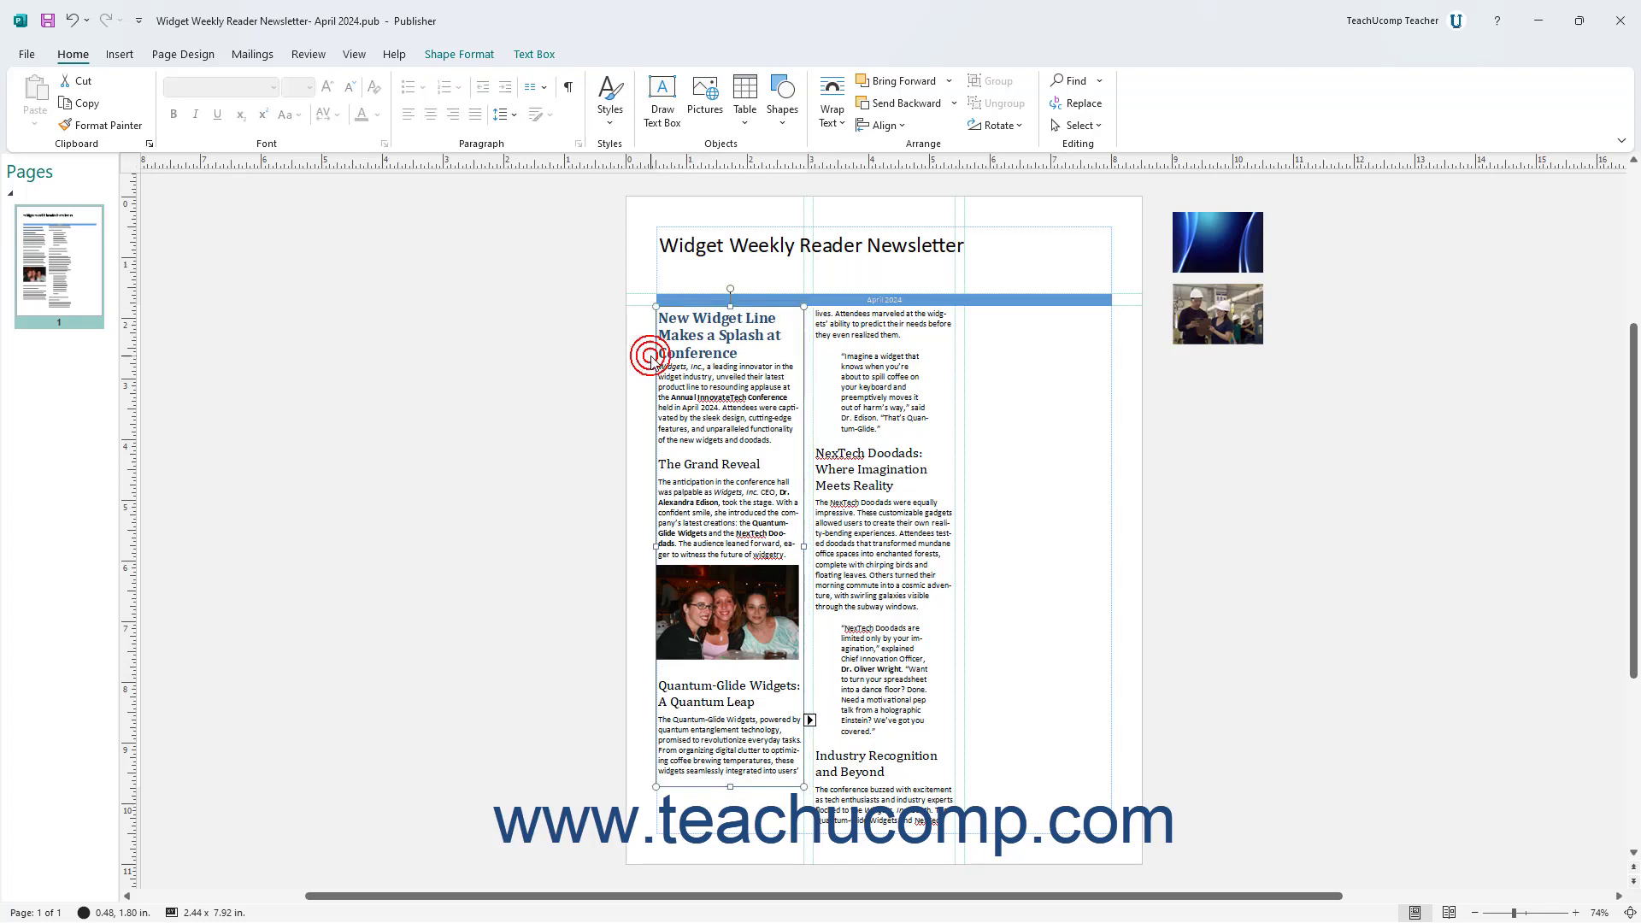
left_click(950, 81)
left_click(943, 128)
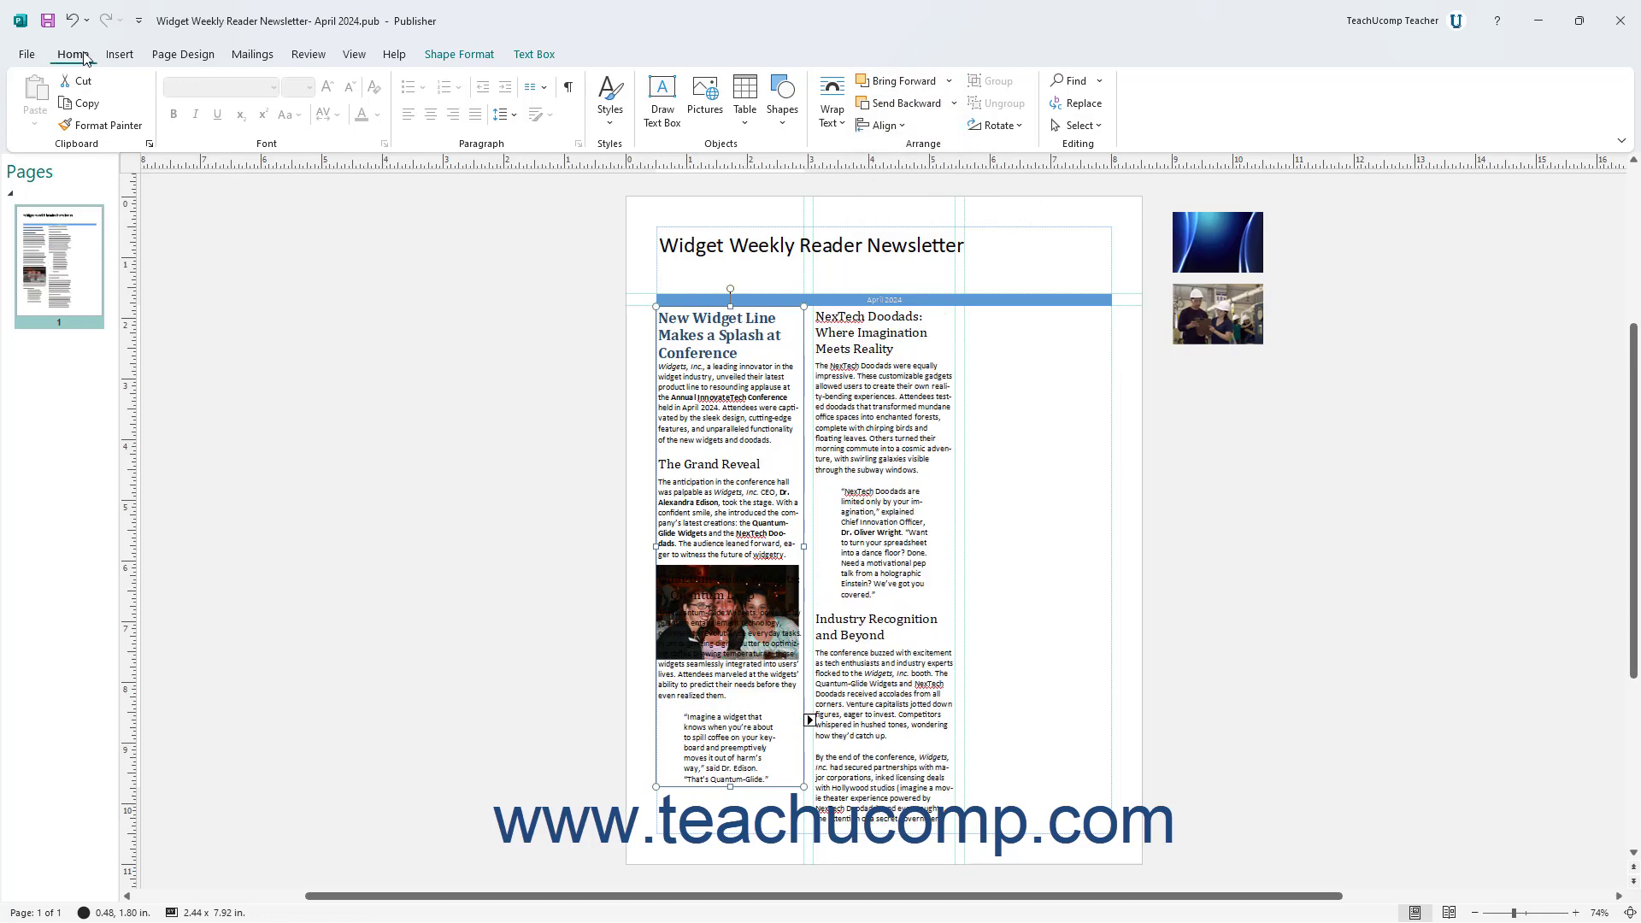
left_click(86, 21)
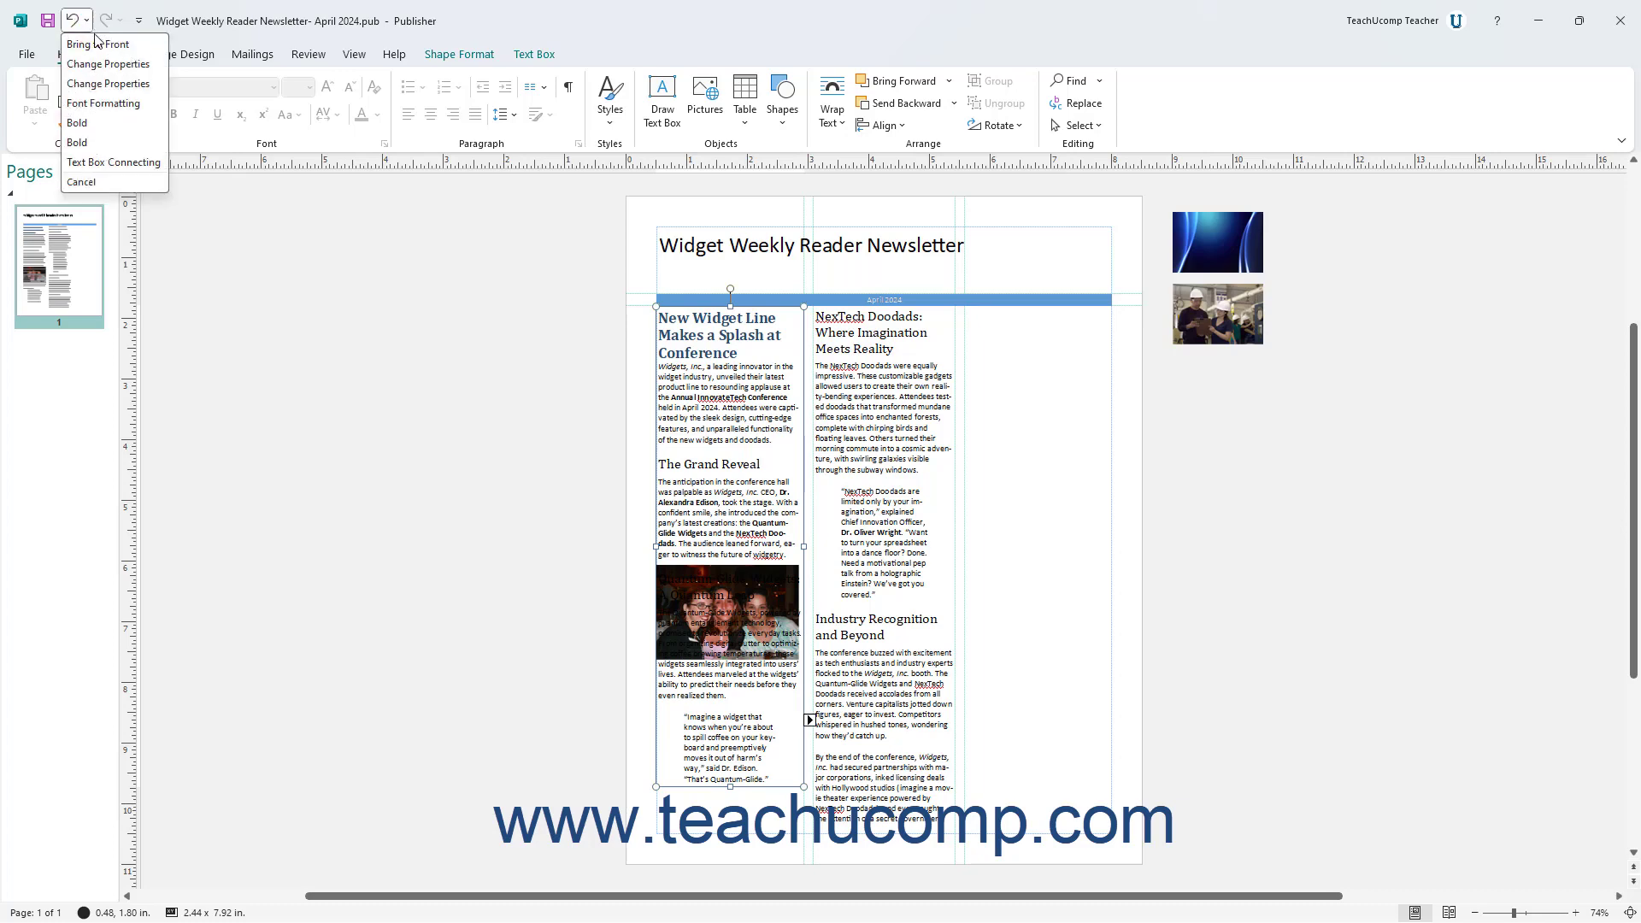
left_click(98, 46)
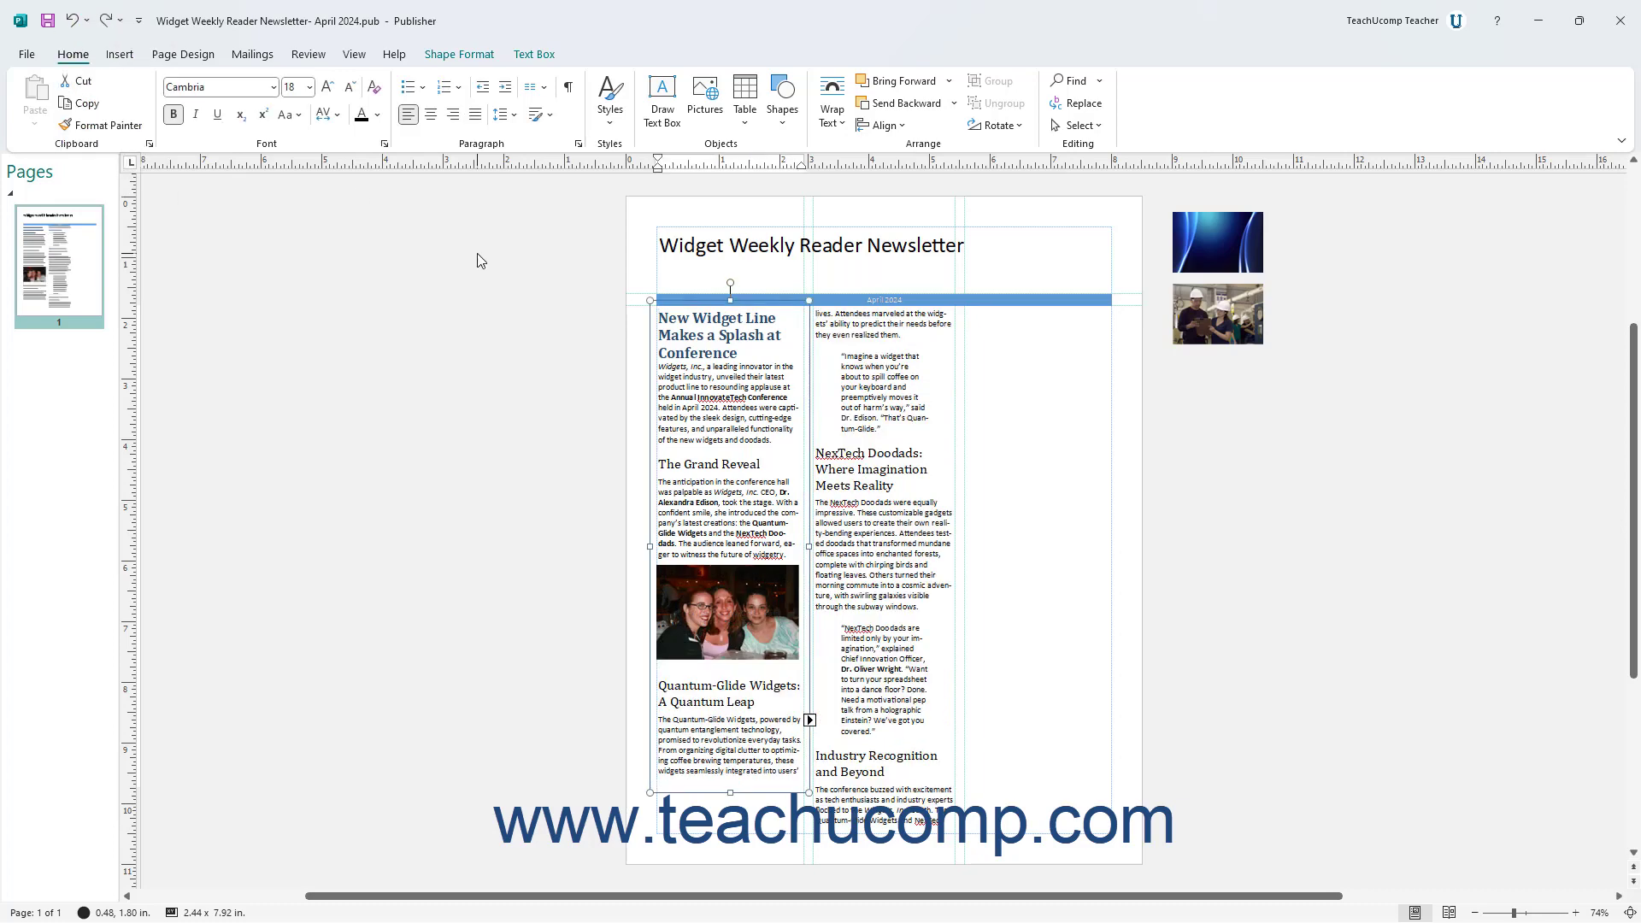
Align the two column text boxes by their tops, and group and ungroup the pair.
left_click(900, 327, "shift")
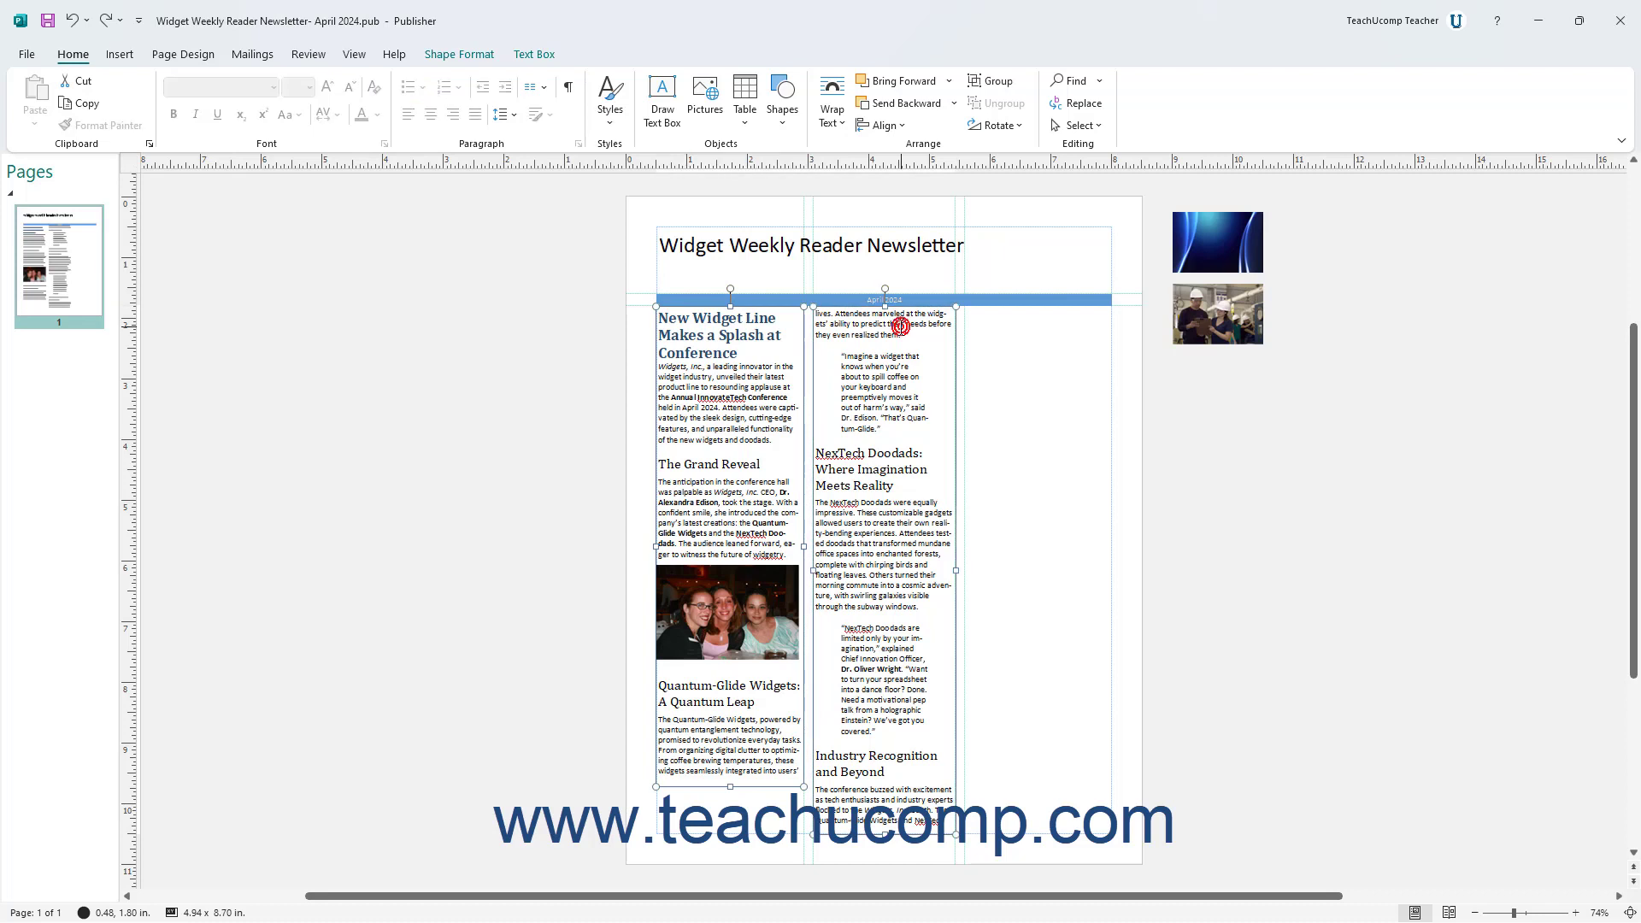
left_click(900, 132)
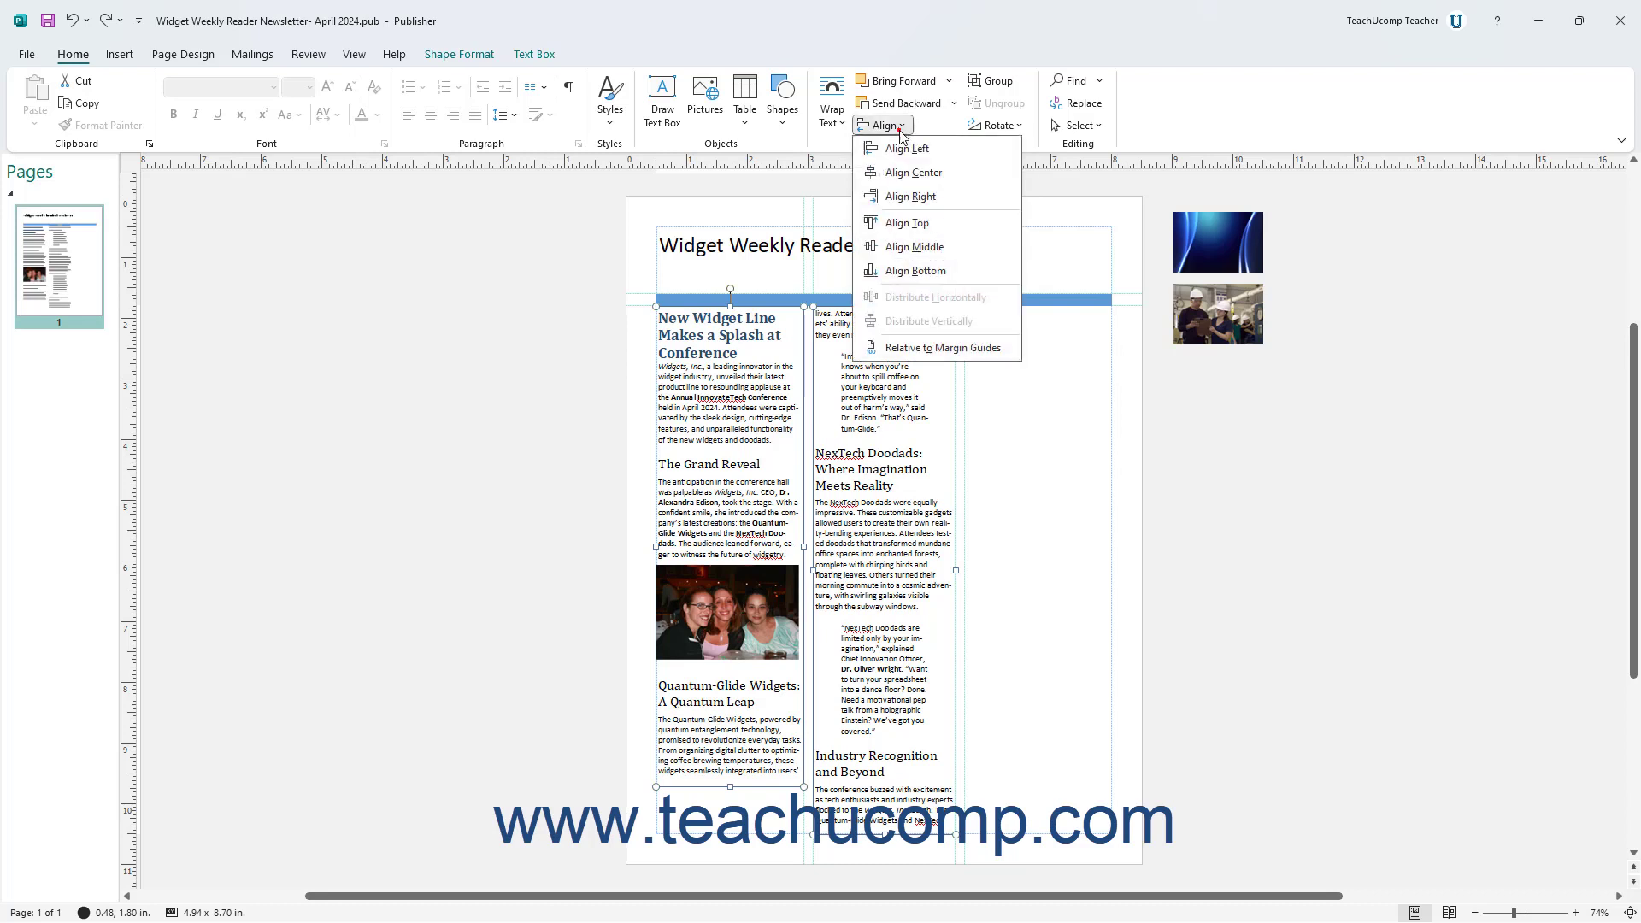
left_click(912, 221)
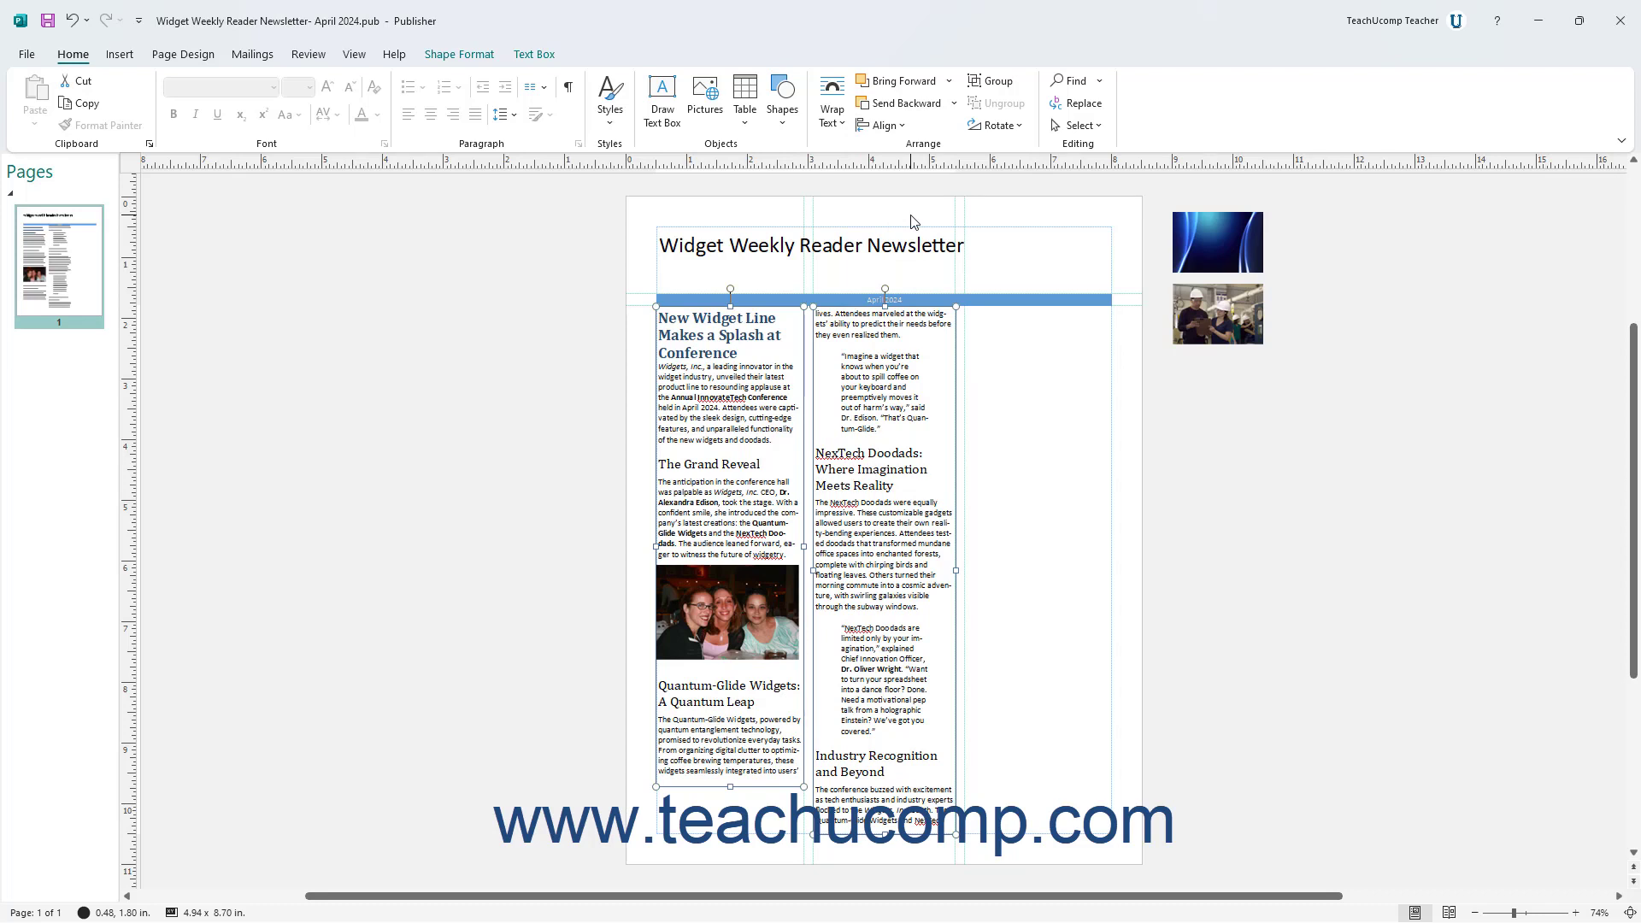
left_click(989, 85)
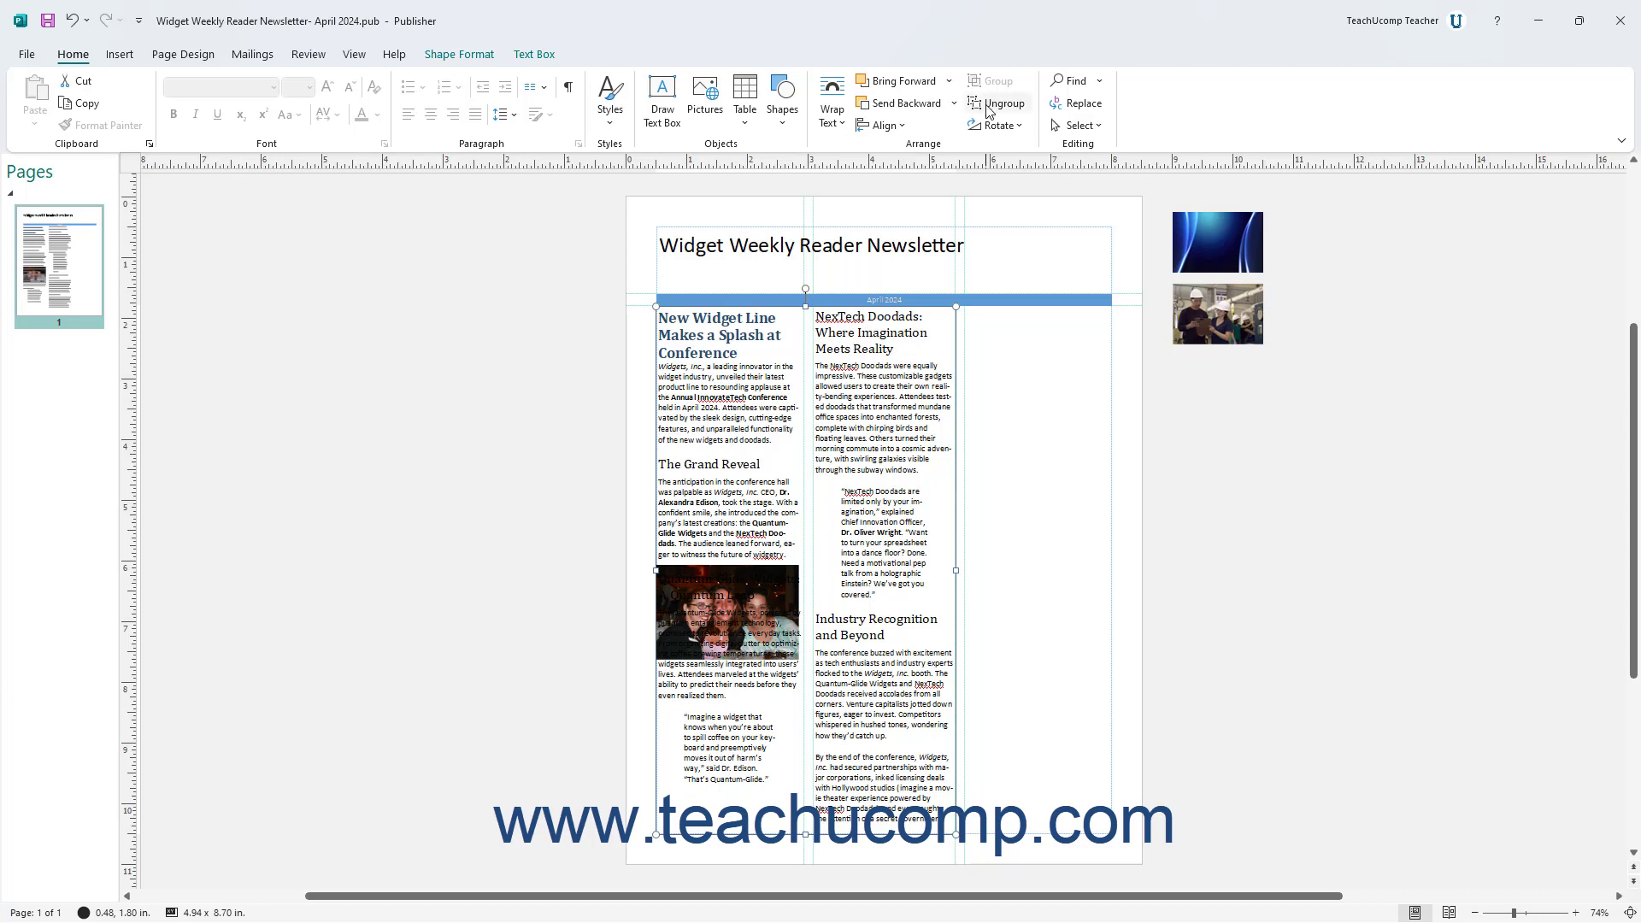
left_click(991, 103)
Try rotating the first column's text box right 90°, and undo the rotation.
left_click(685, 356)
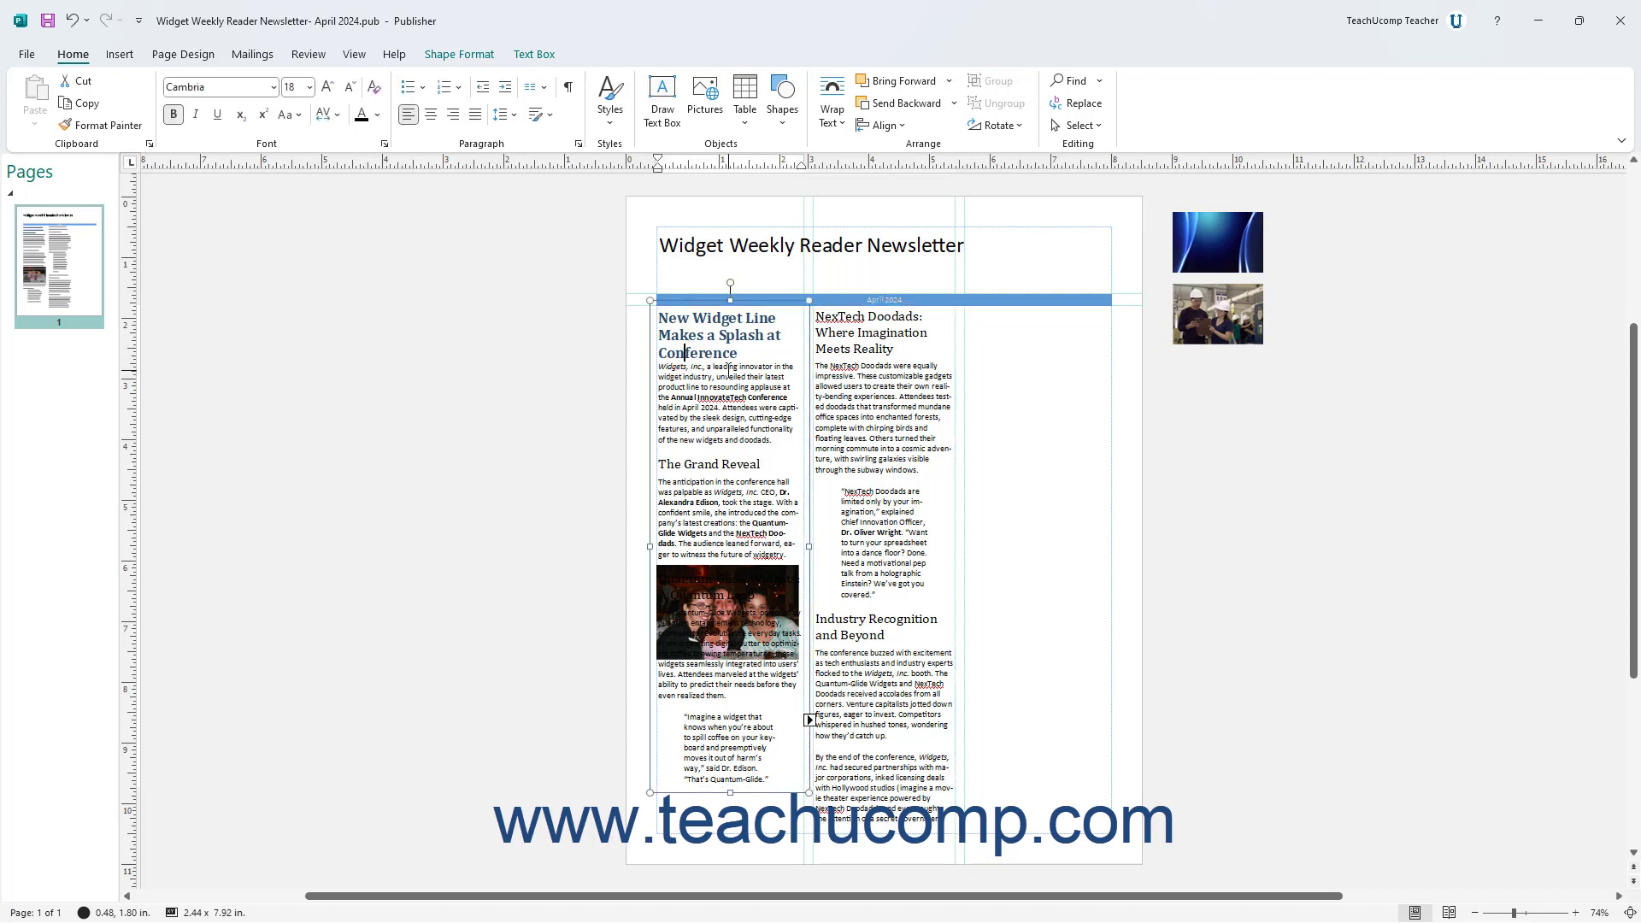
left_click(1014, 128)
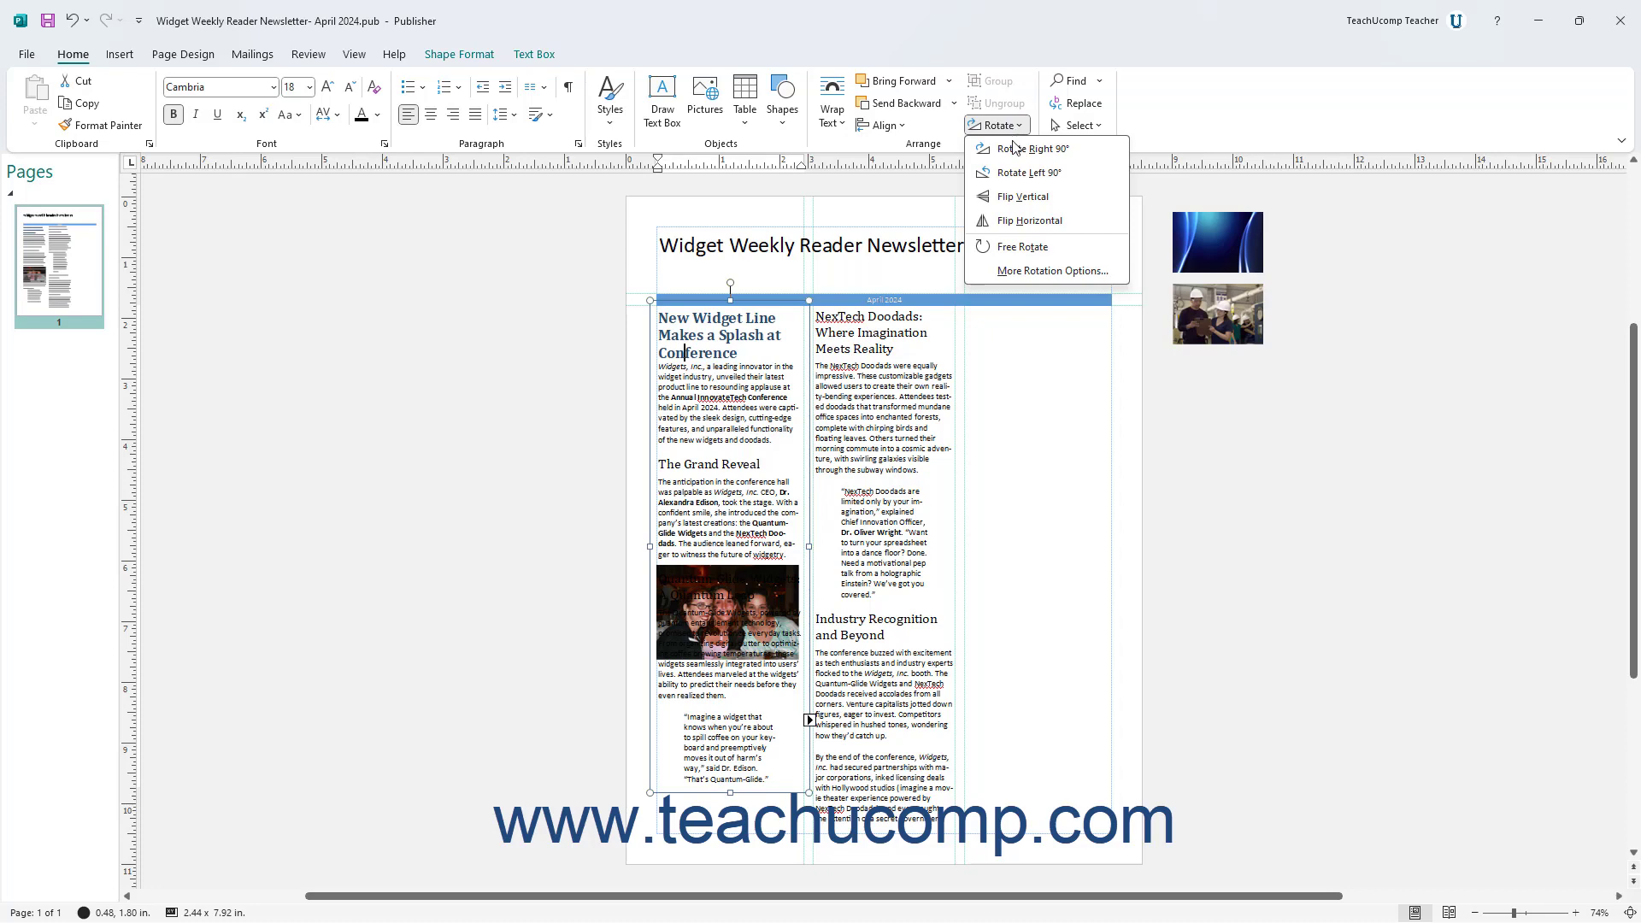
left_click(1022, 149)
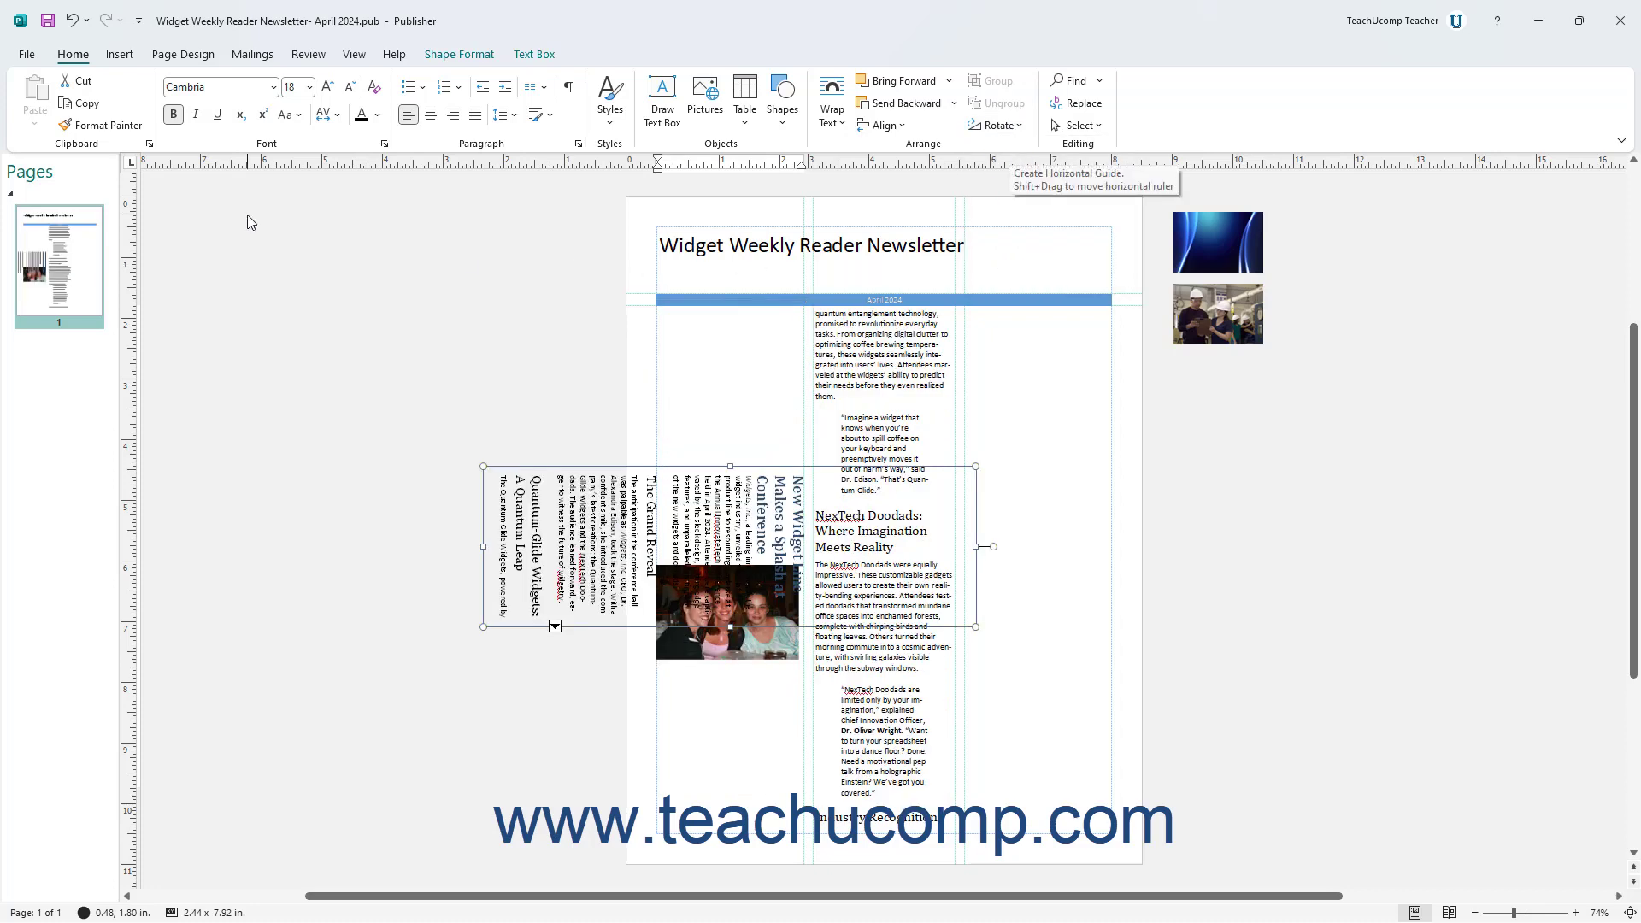
left_click(86, 20)
left_click(98, 44)
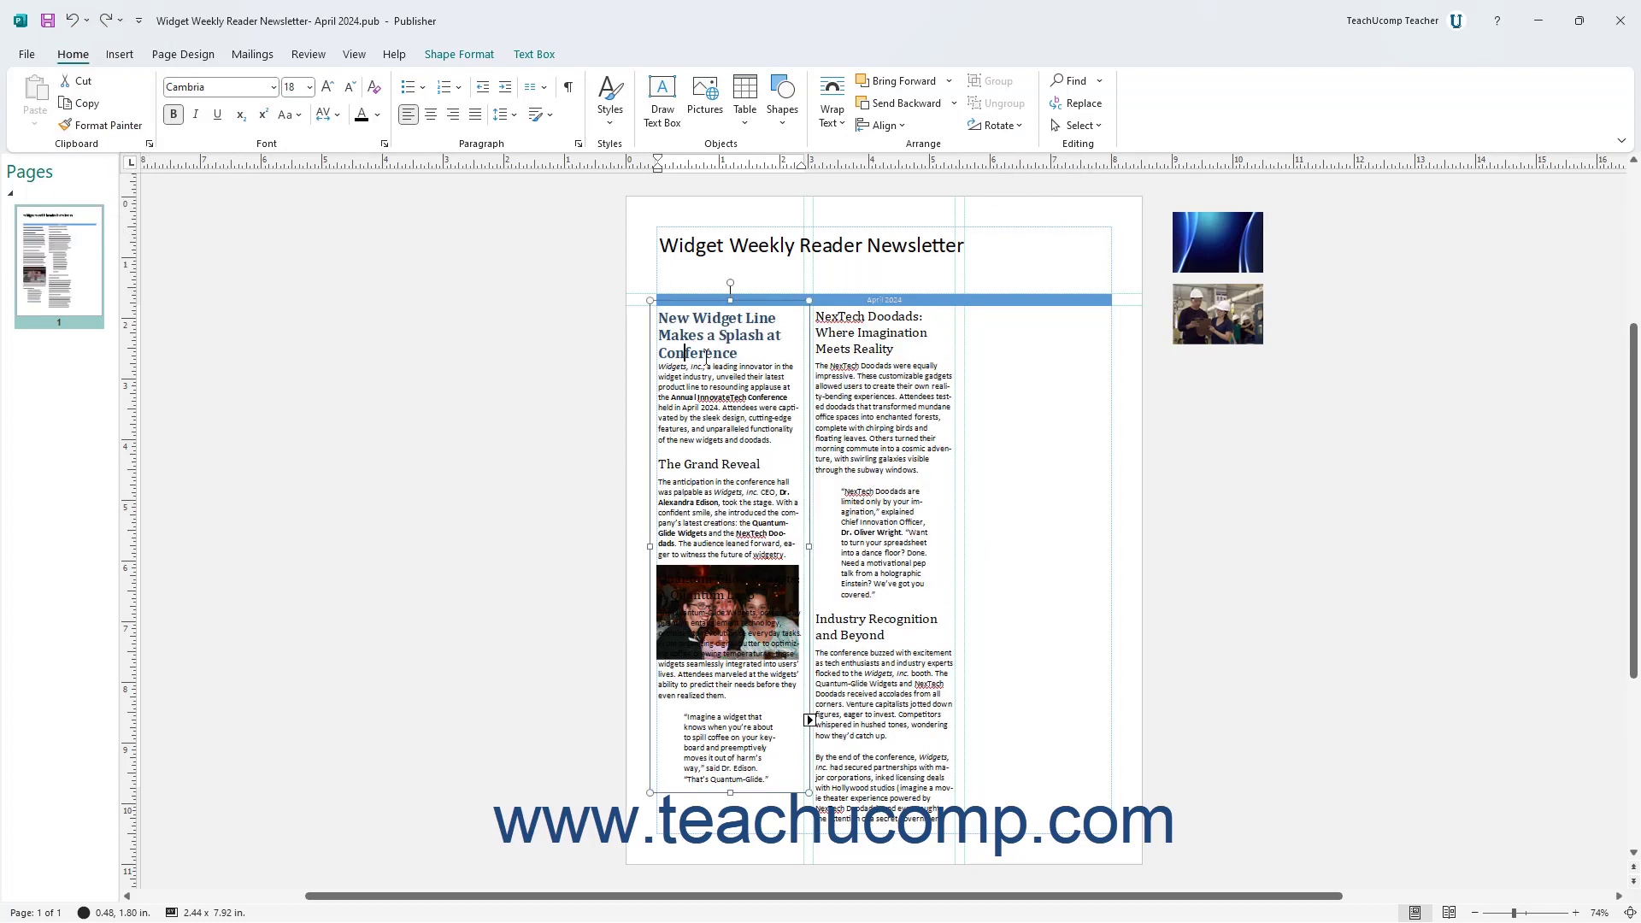
Try Best Fit text sizing and the vertical text direction on the "Widget Weekly Reader Newsletter" title, reverting each change.
left_click_drag(783, 355, 643, 301)
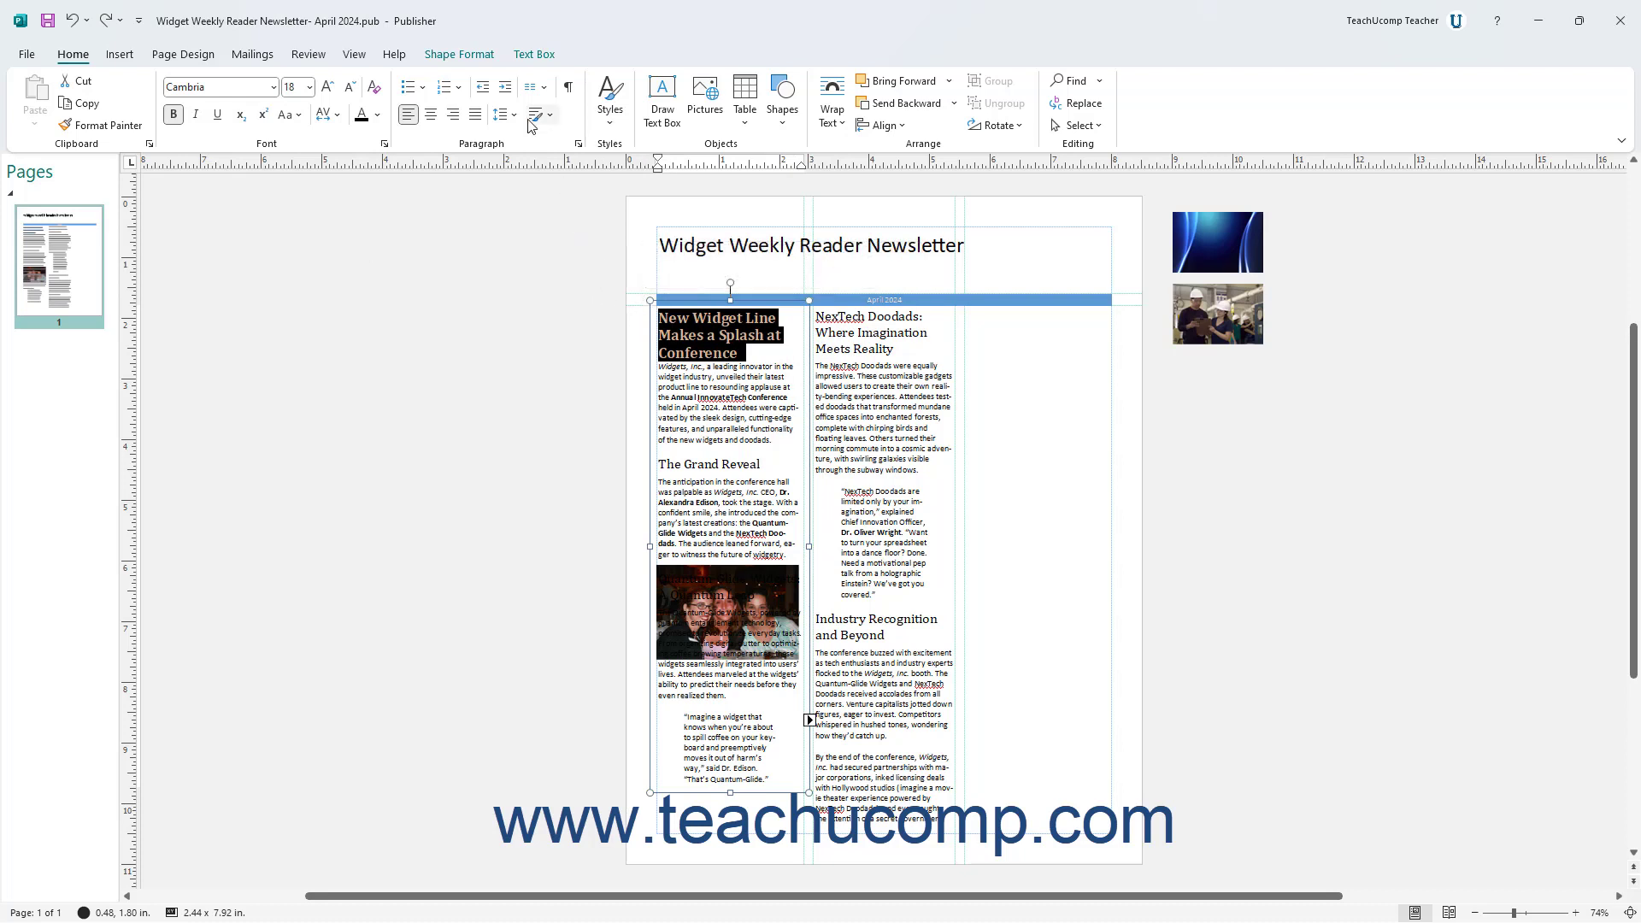
left_click(535, 57)
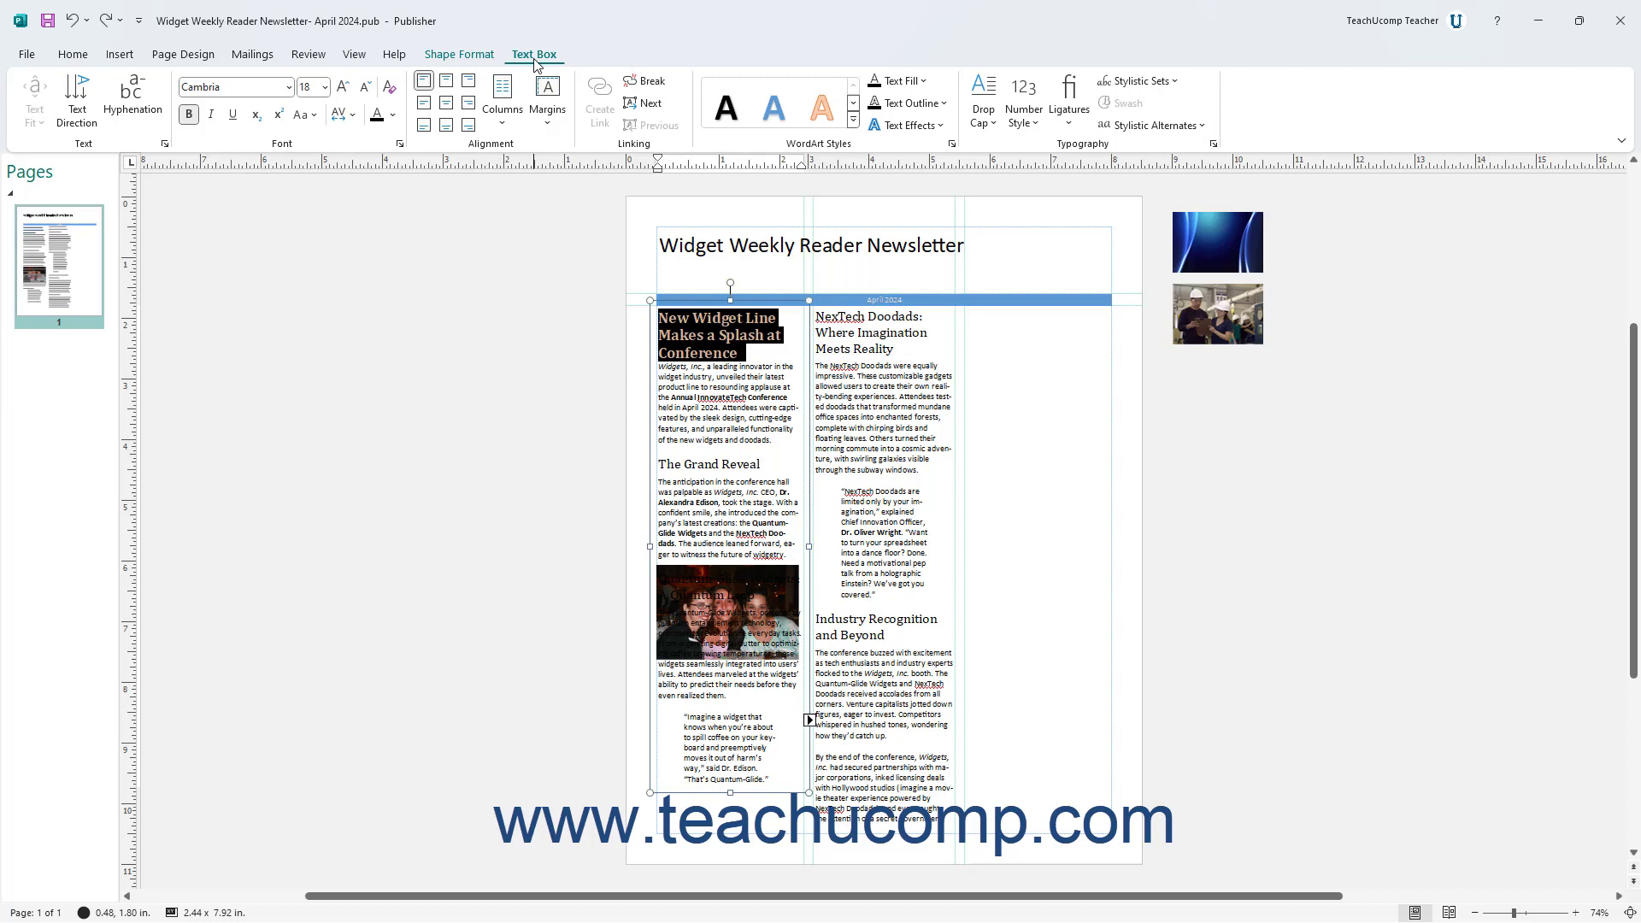
left_click(681, 248)
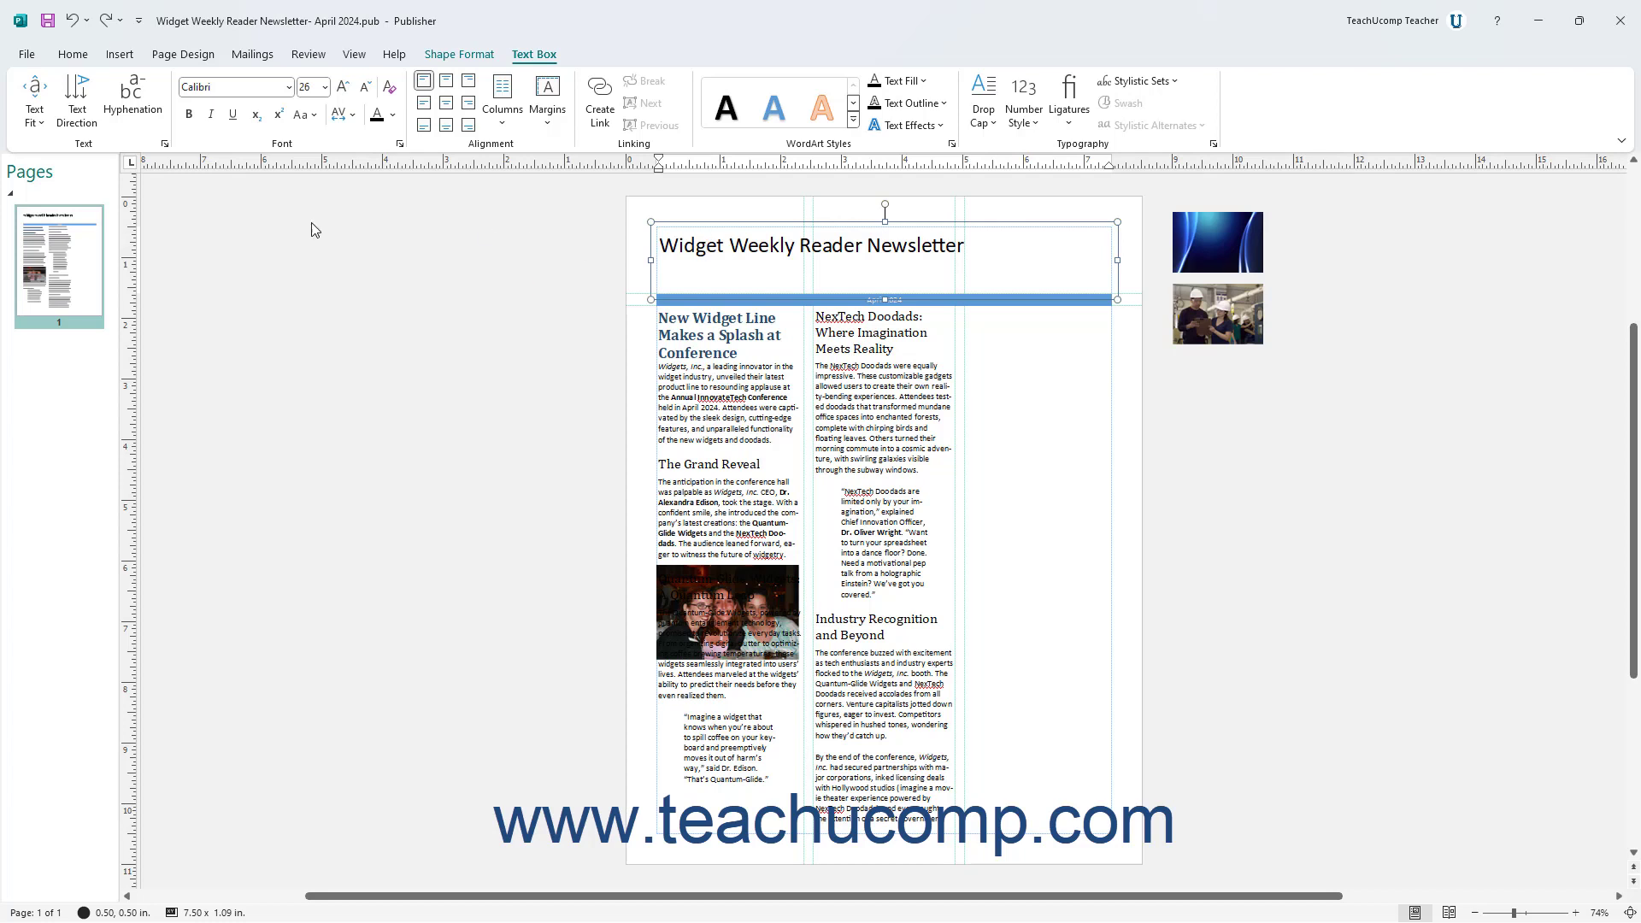
left_click(38, 128)
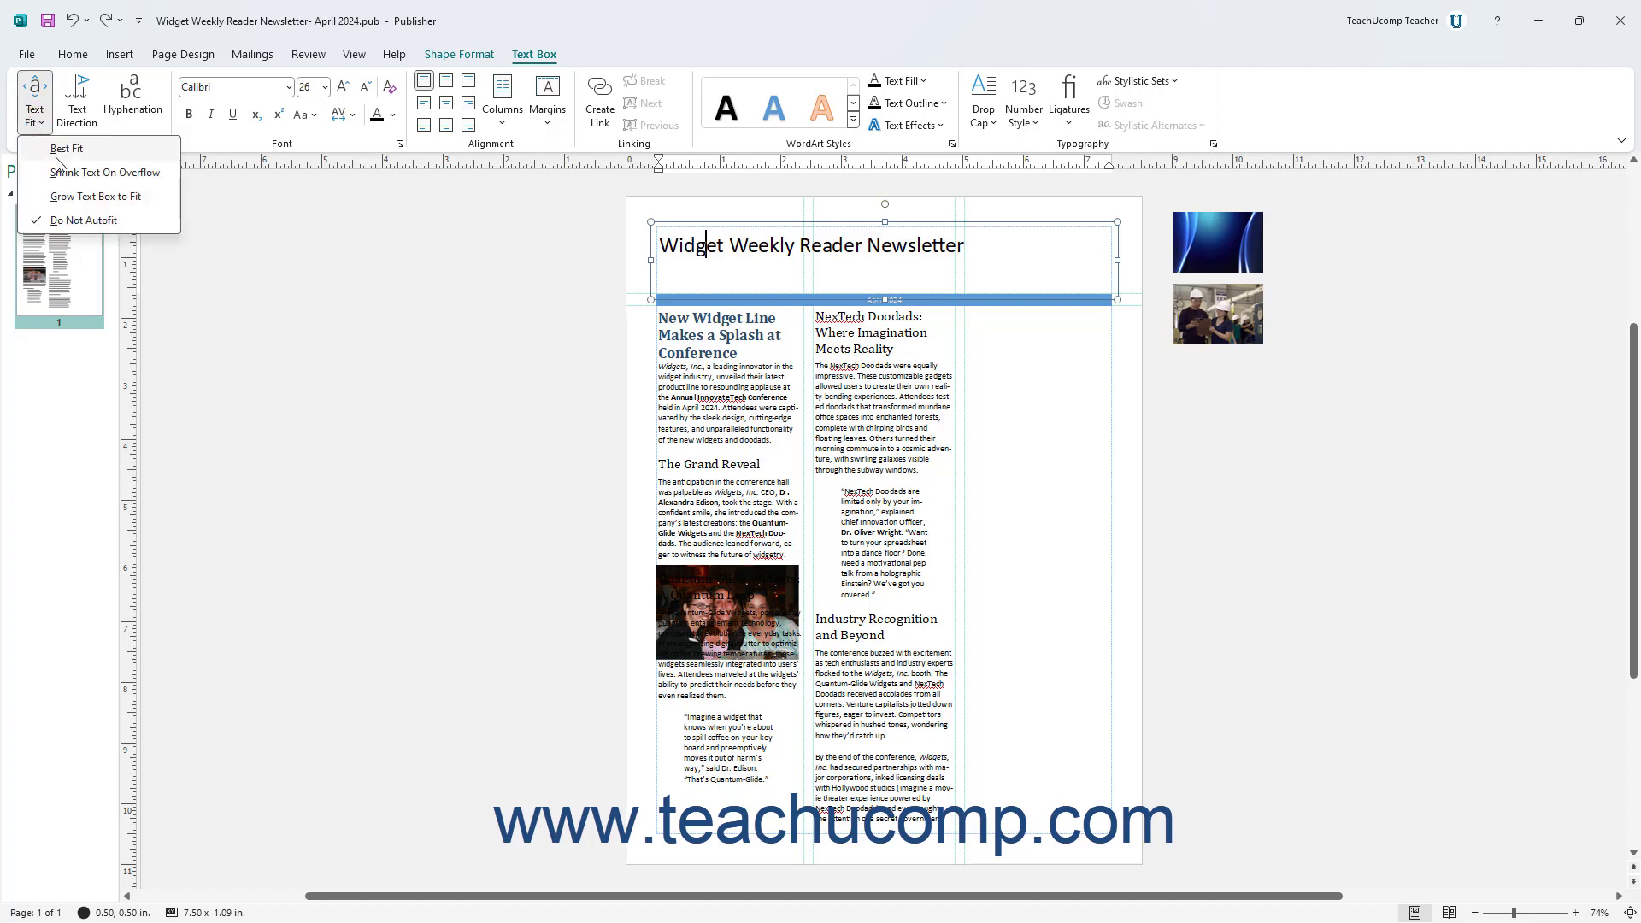
left_click(60, 152)
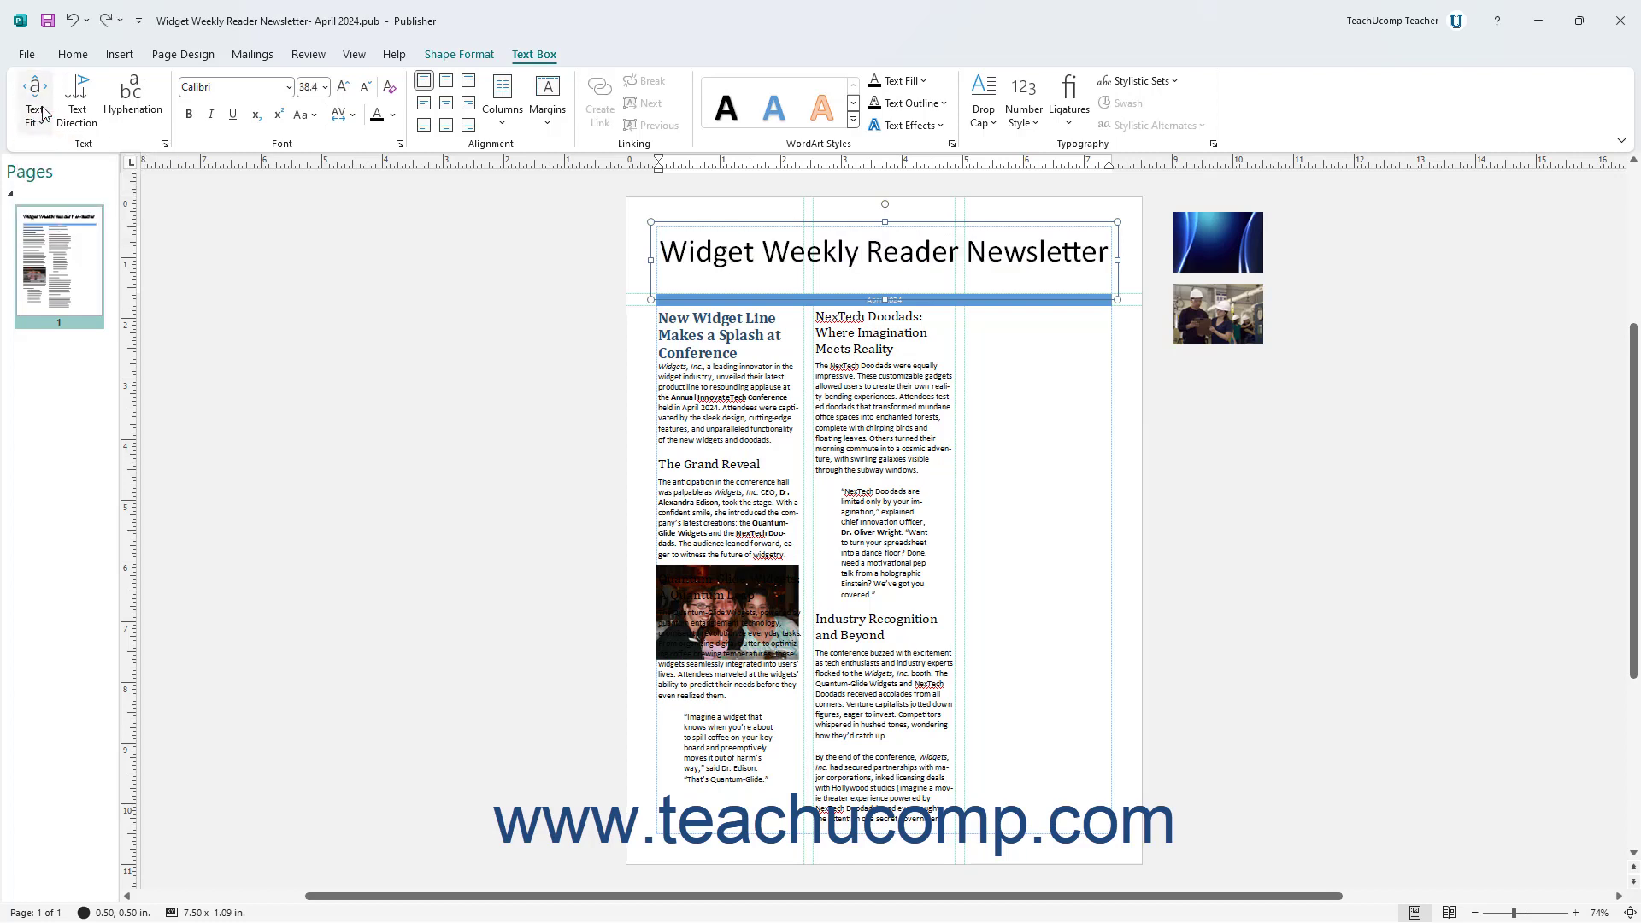
left_click(73, 21)
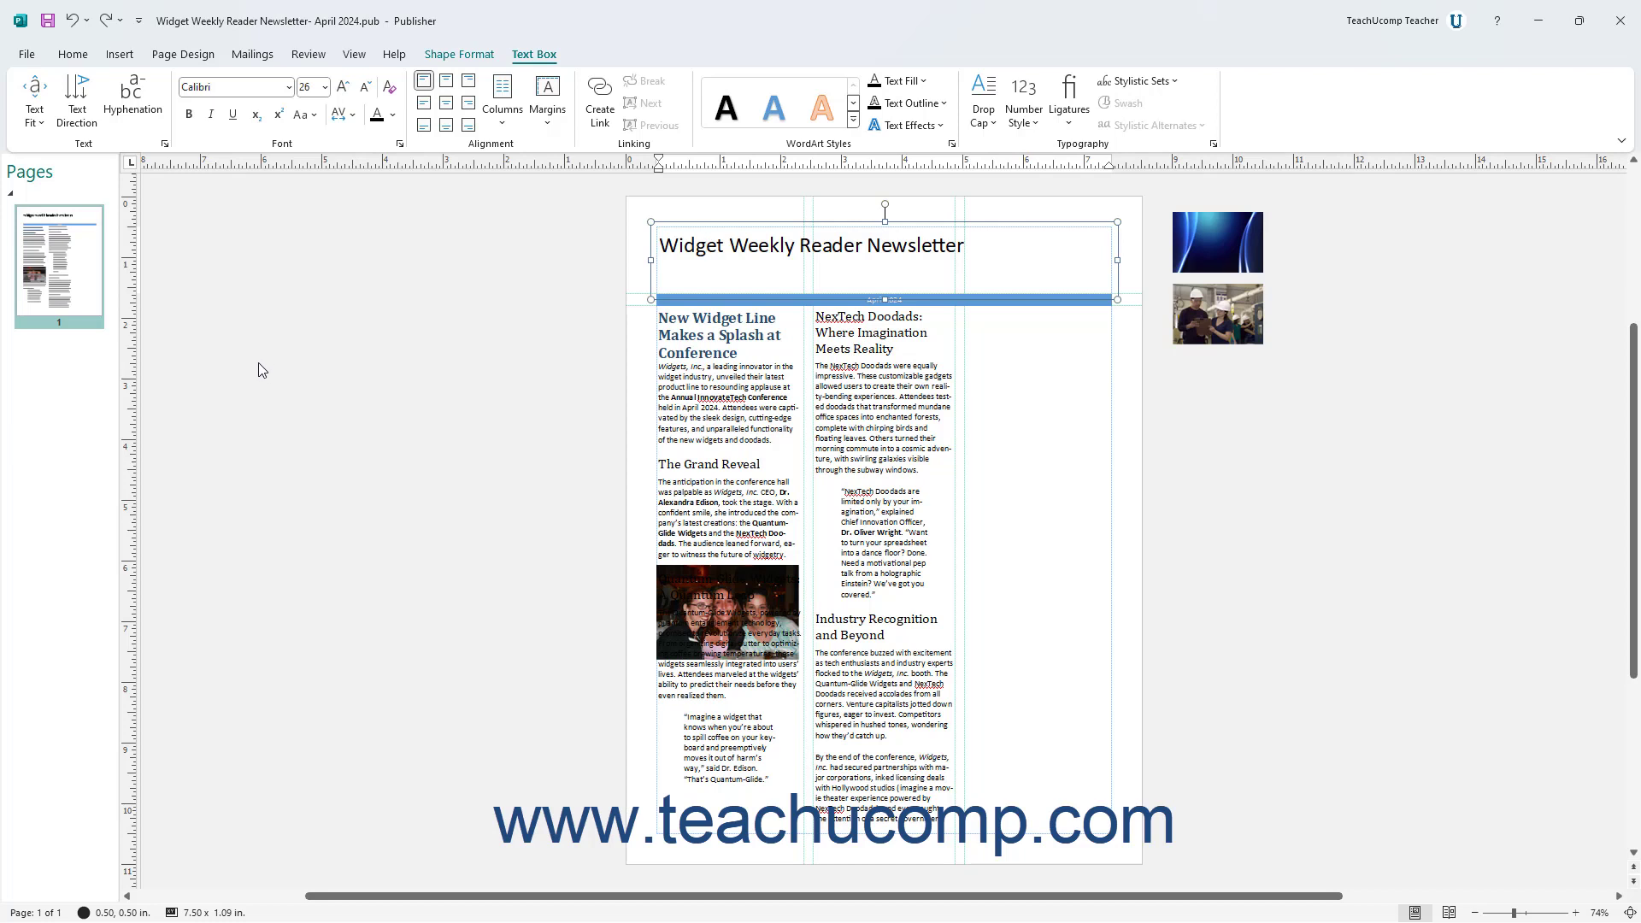
left_click(77, 102)
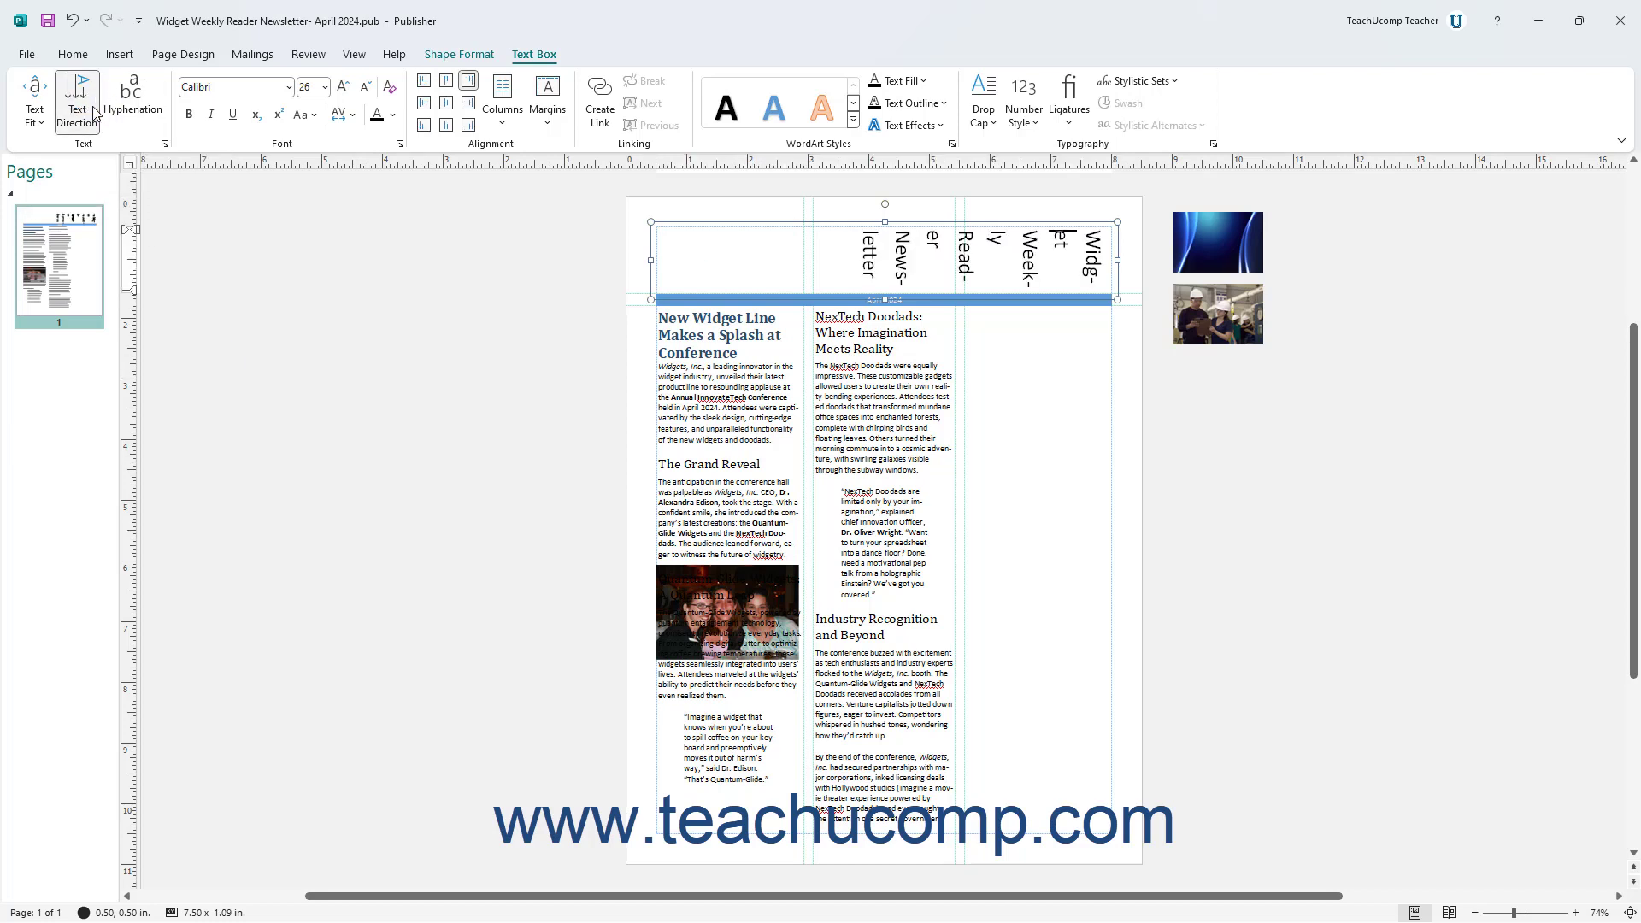
left_click(82, 107)
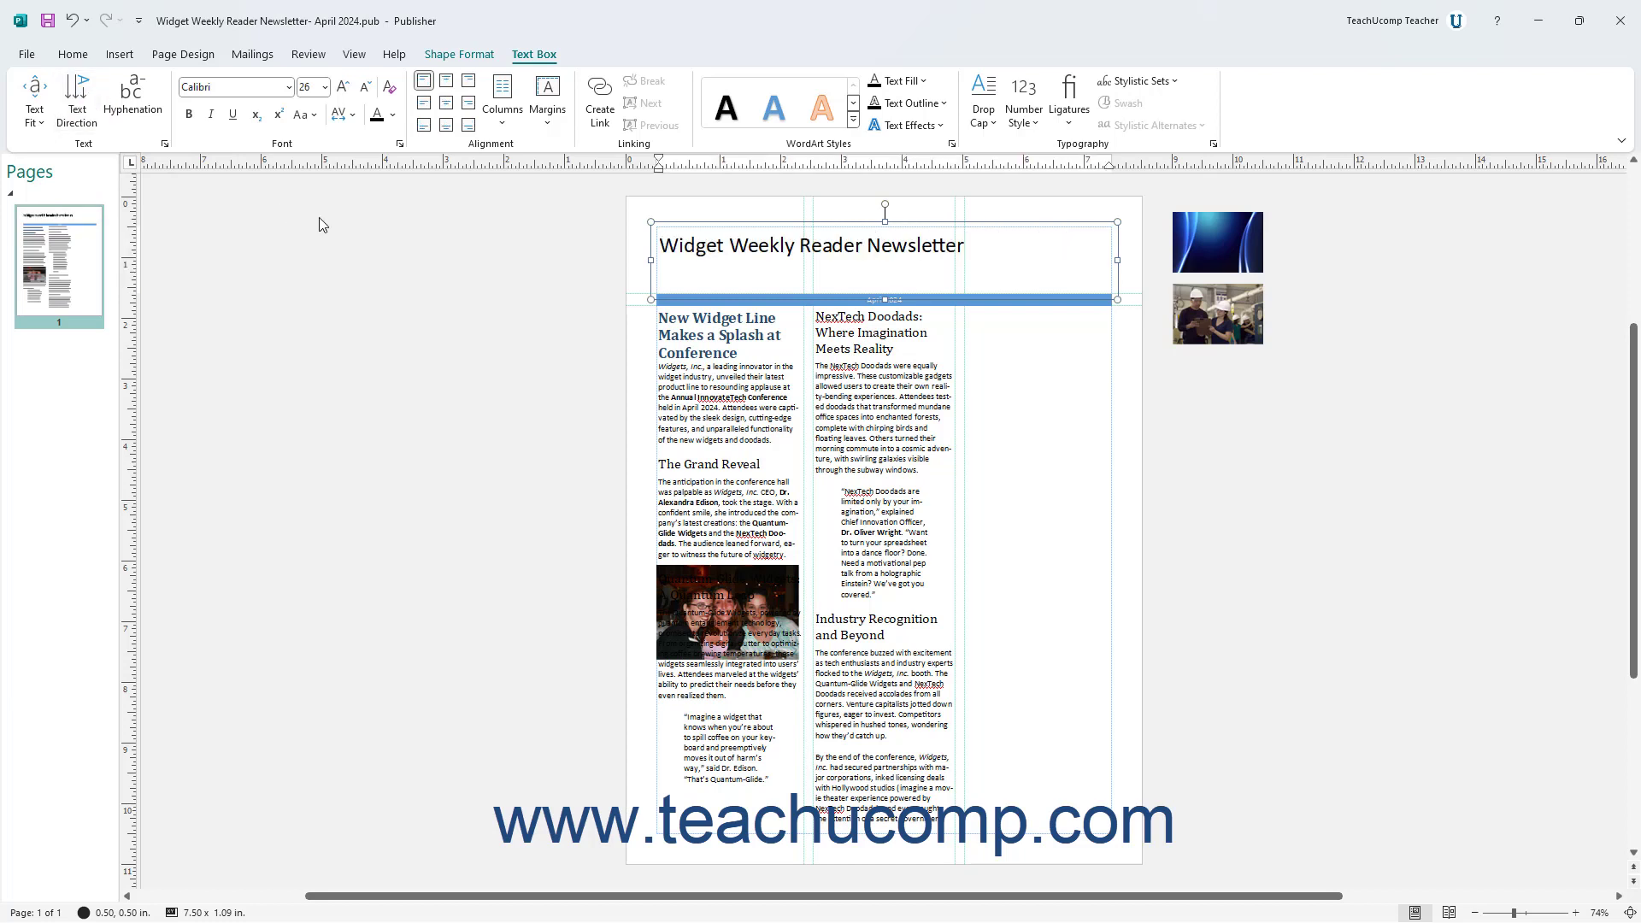
Examine the automatic and manual hyphenation settings for the story in the first column, leaving the hyphenation as it is.
left_click(694, 351)
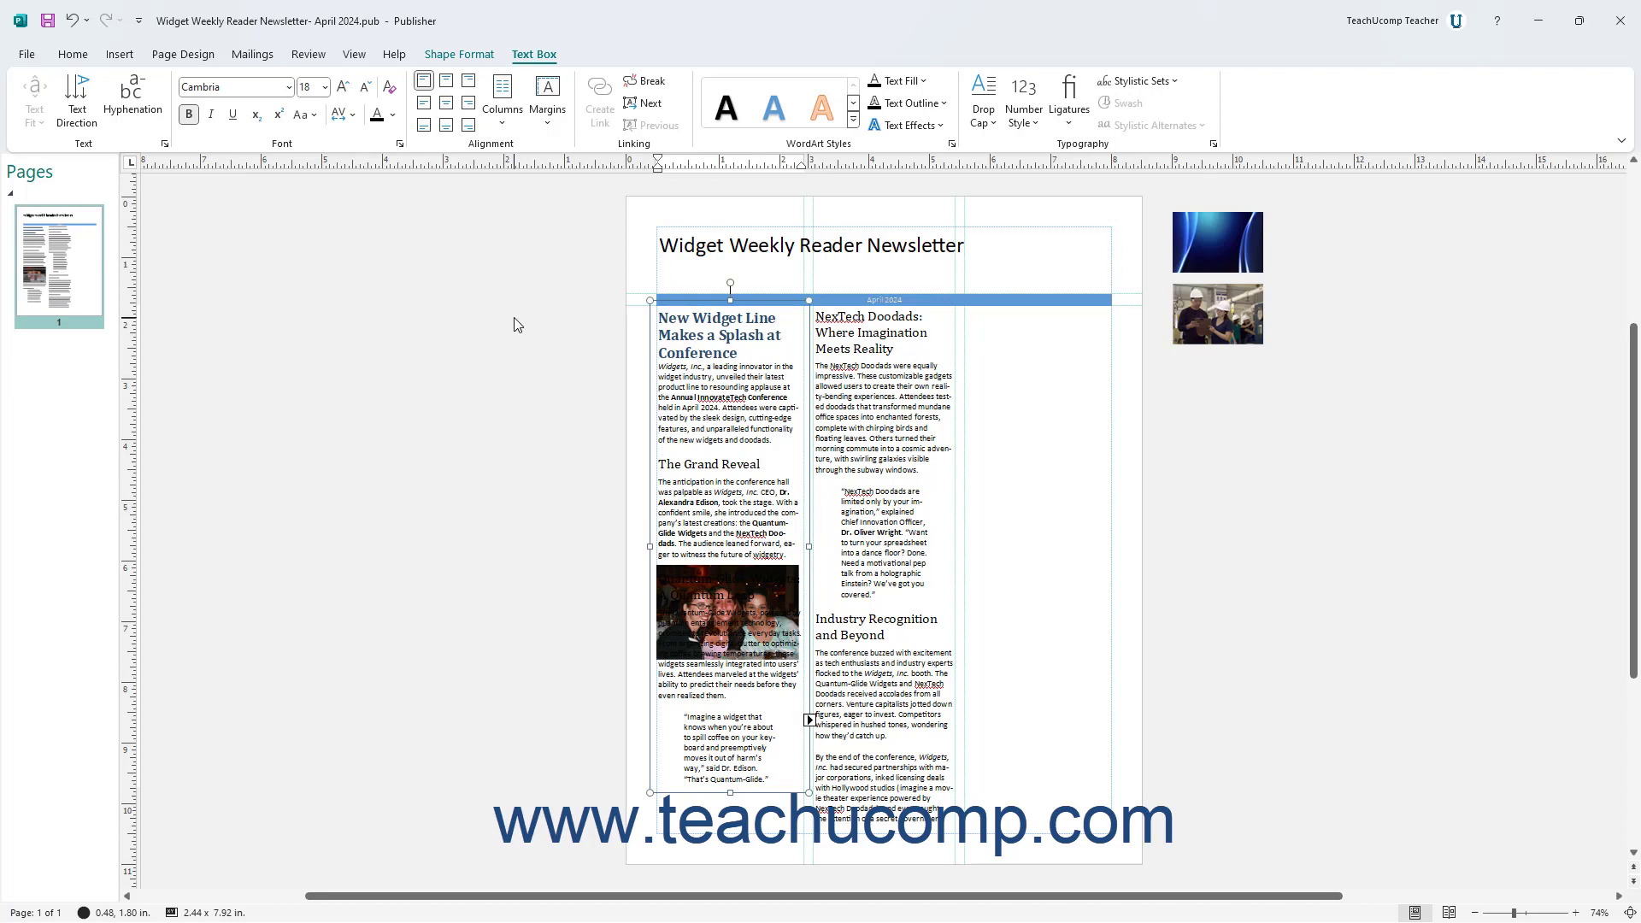
left_click(139, 110)
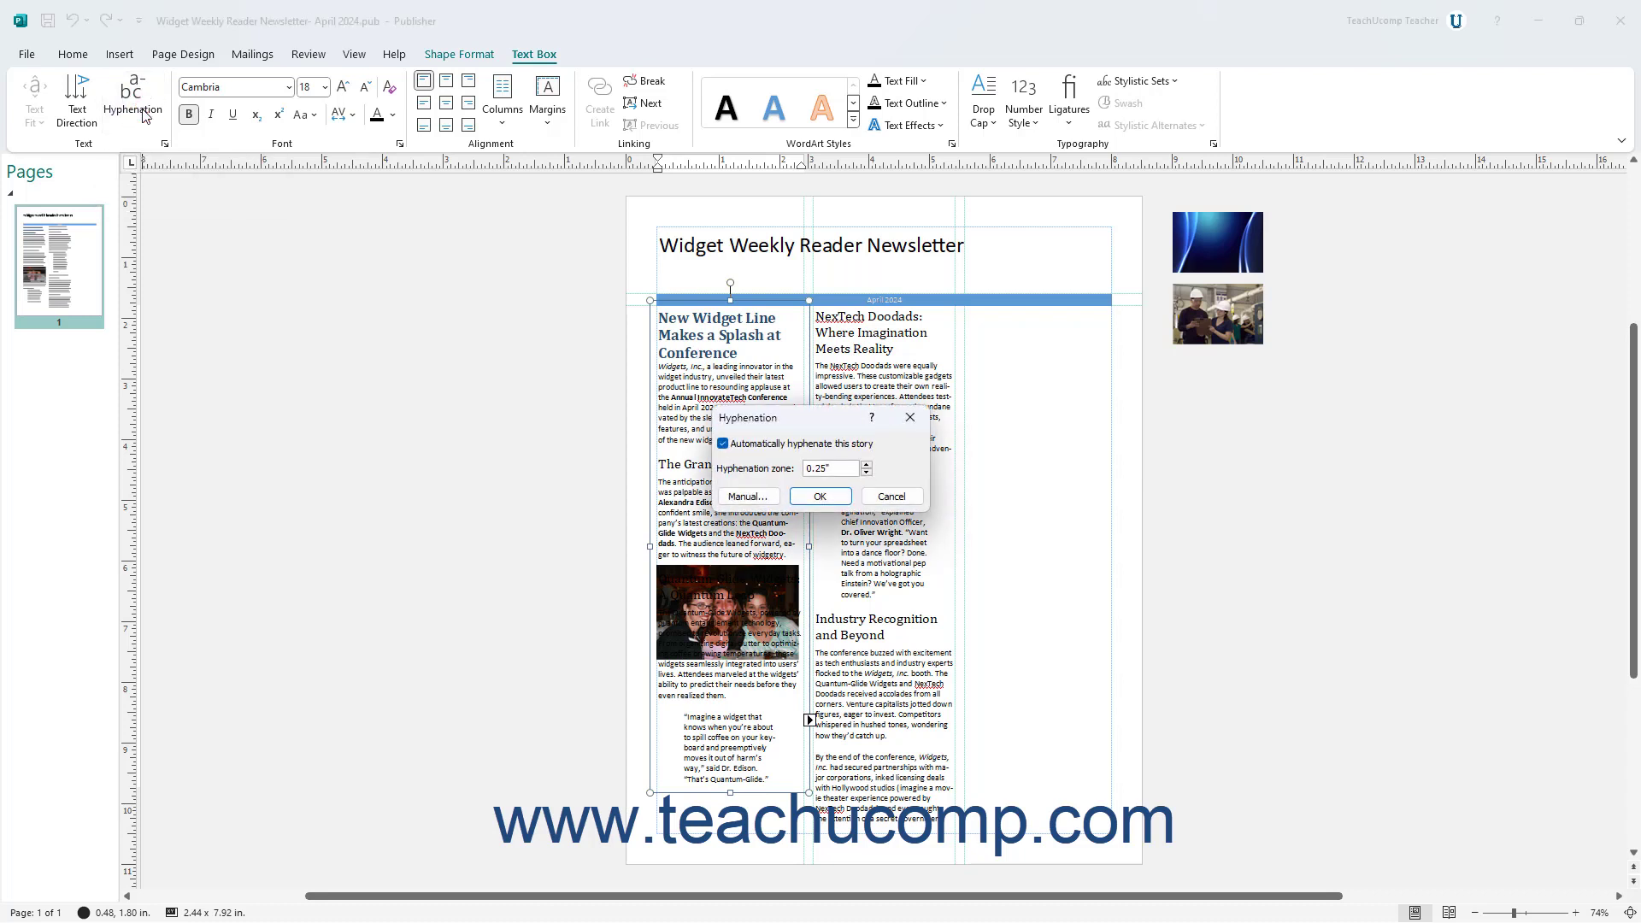
left_click(743, 496)
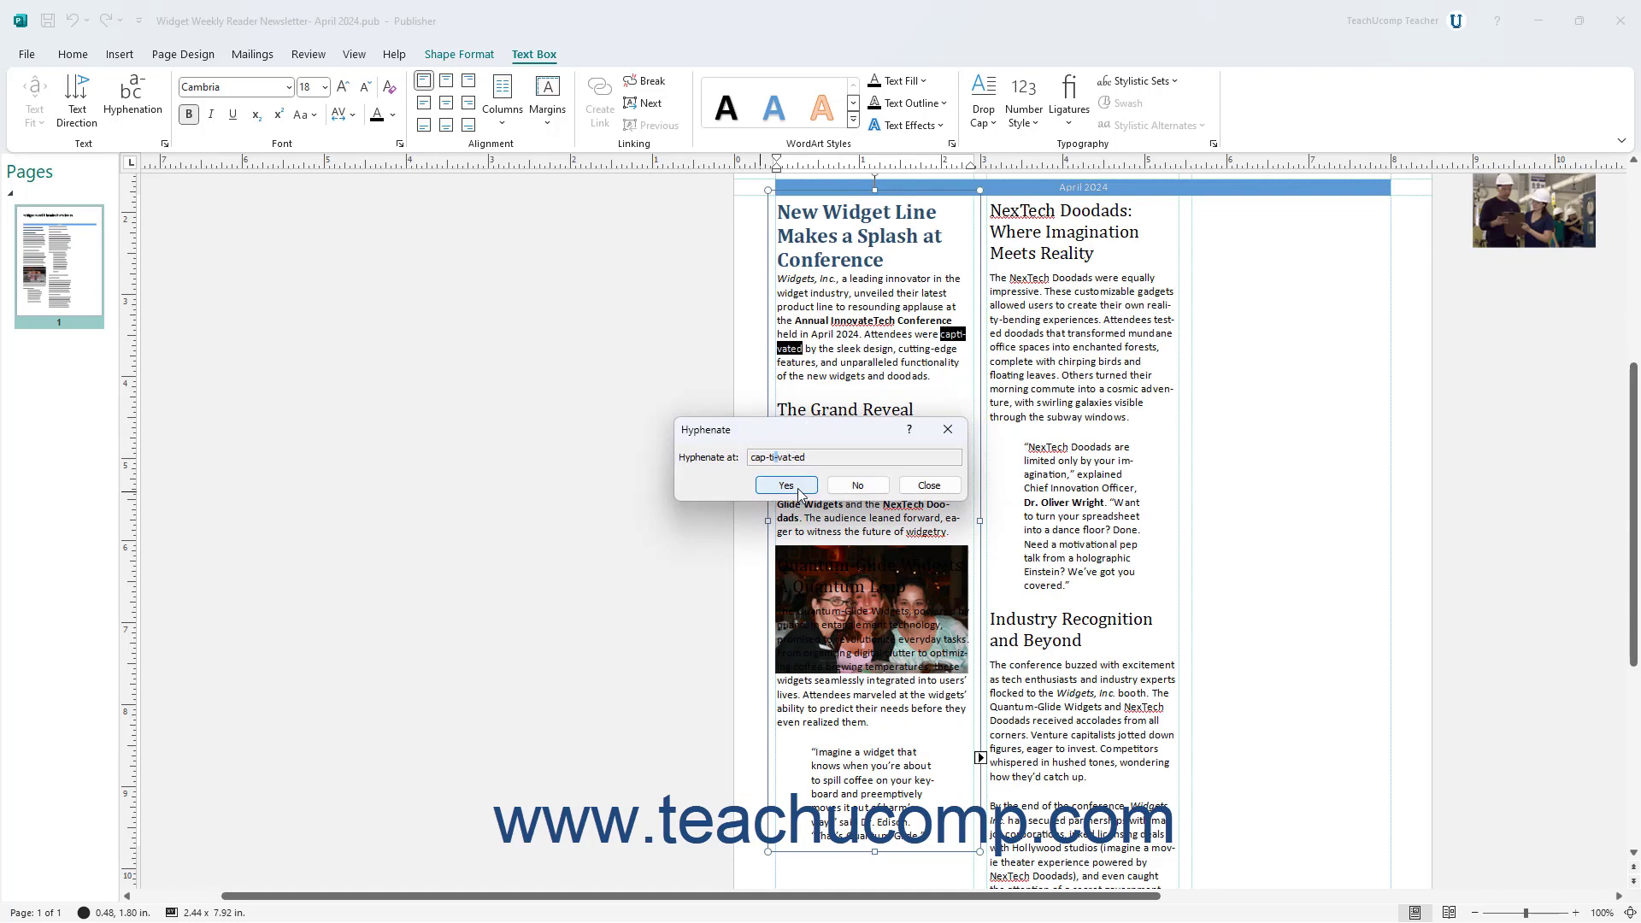
left_click(912, 496)
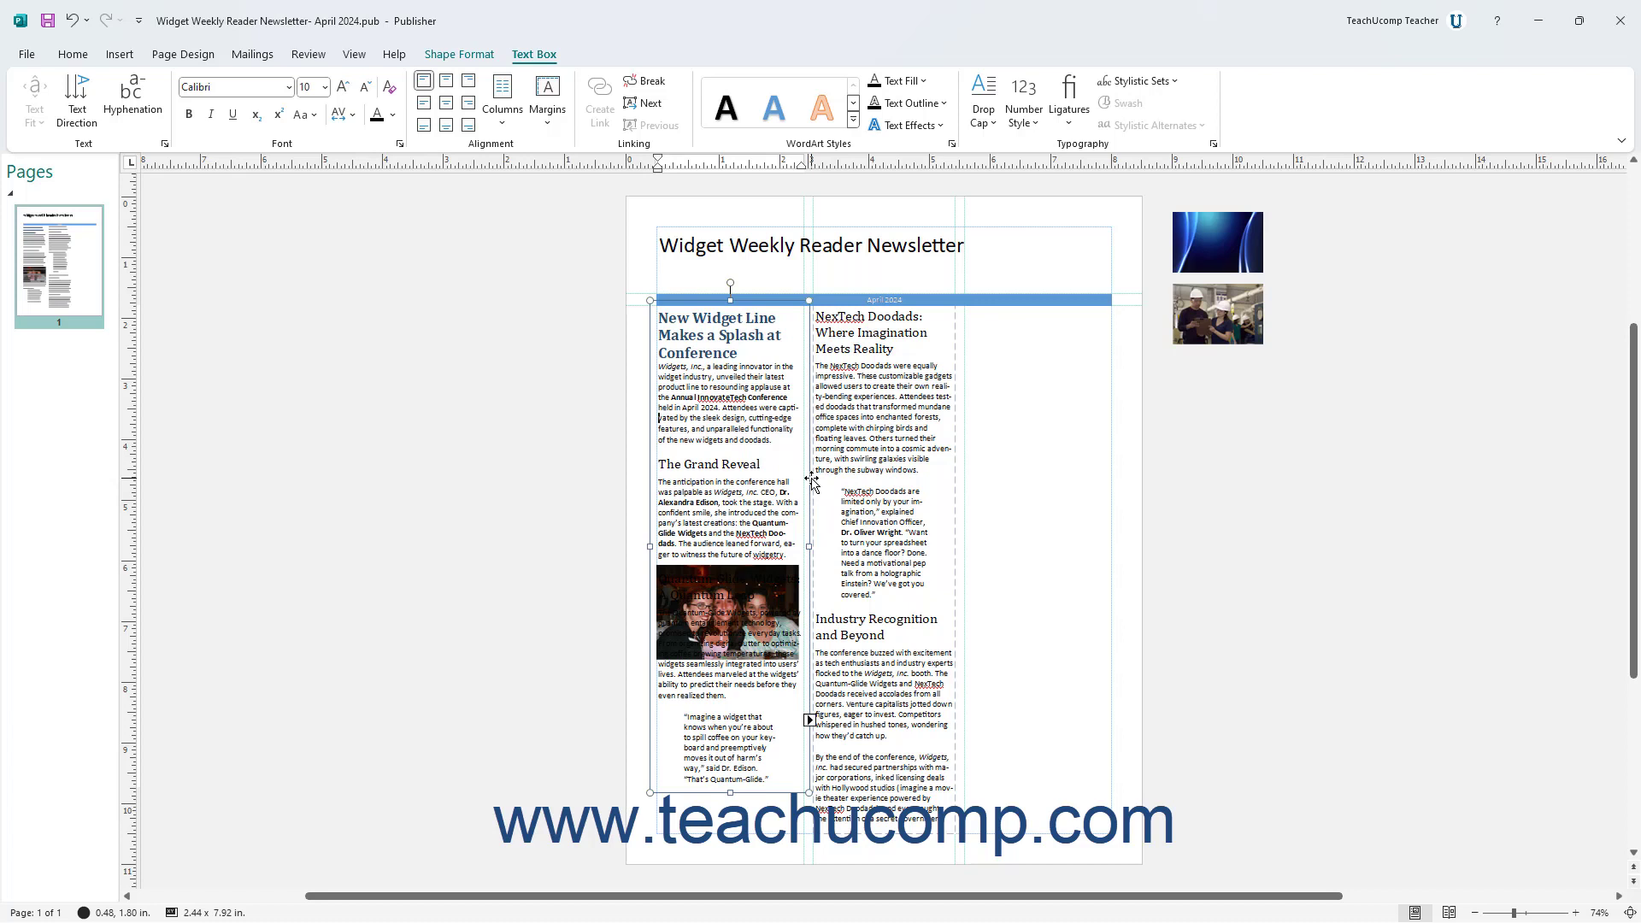
Examine the first column text box's vertical alignment, margin and autofitting settings in the Format Text Box dialog, keeping Top alignment.
left_click(165, 145)
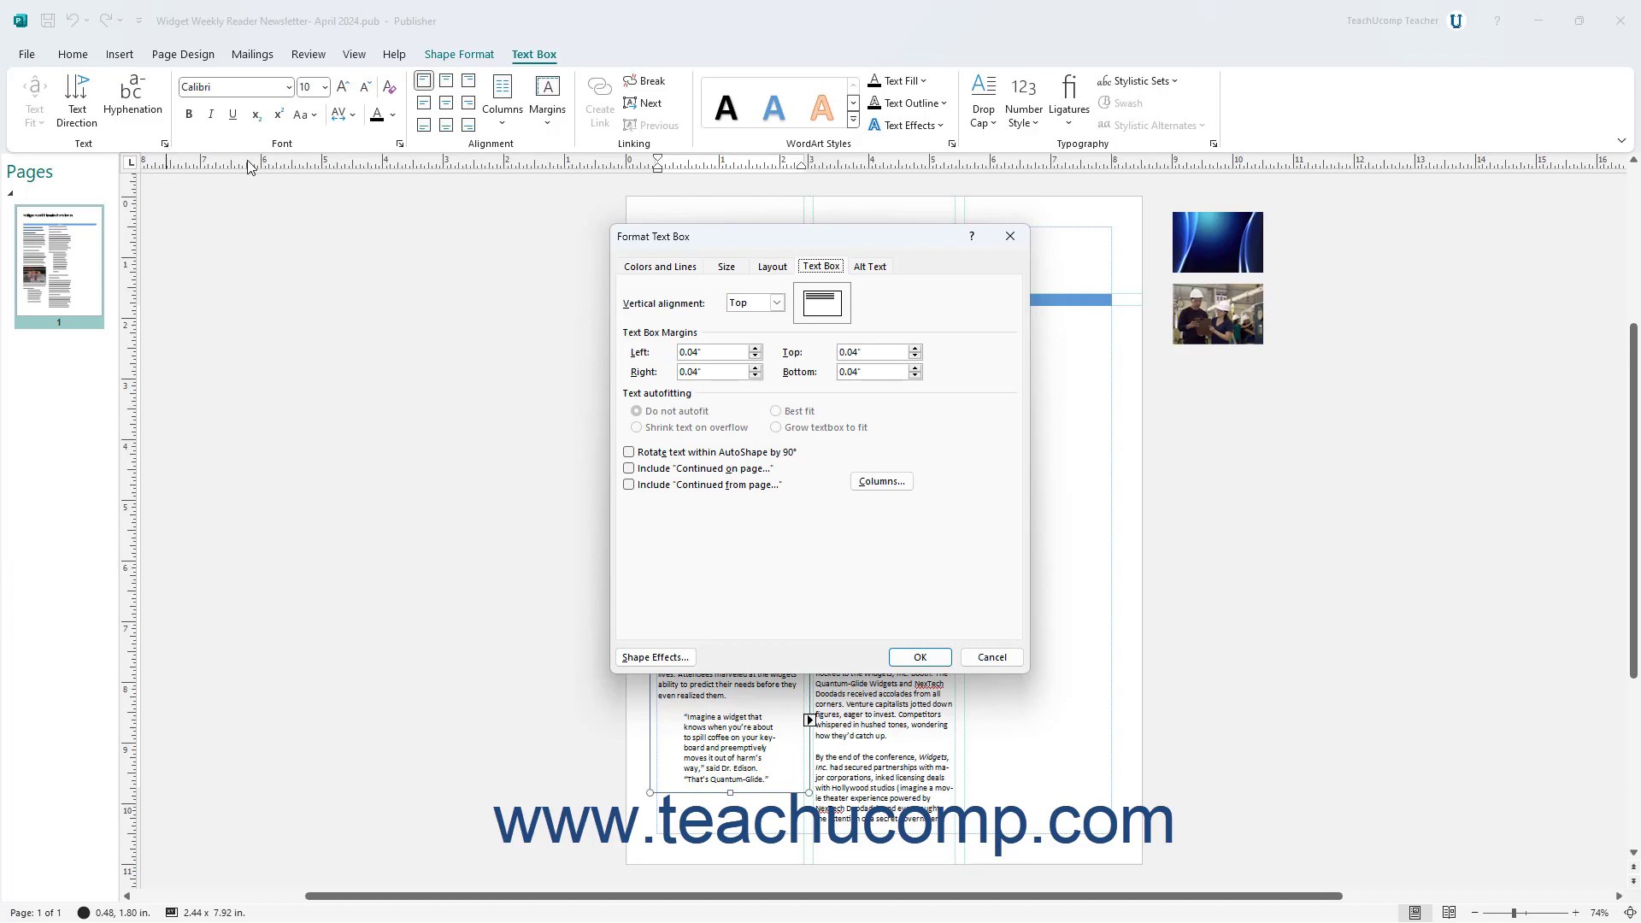
left_click_drag(811, 248, 404, 227)
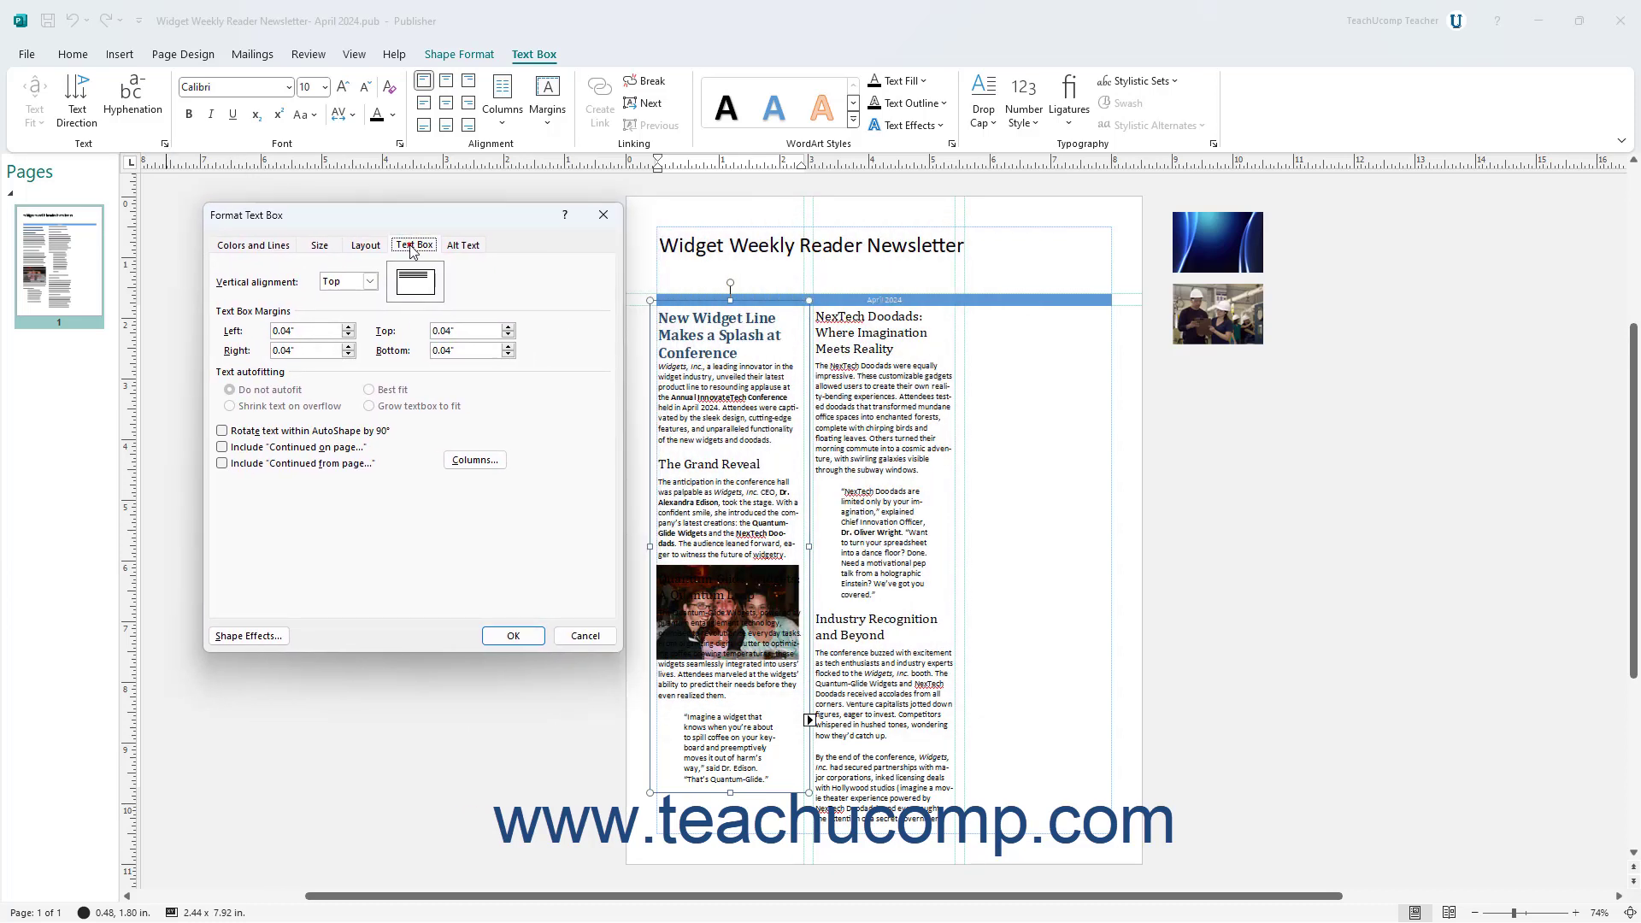
left_click(413, 246)
left_click(369, 281)
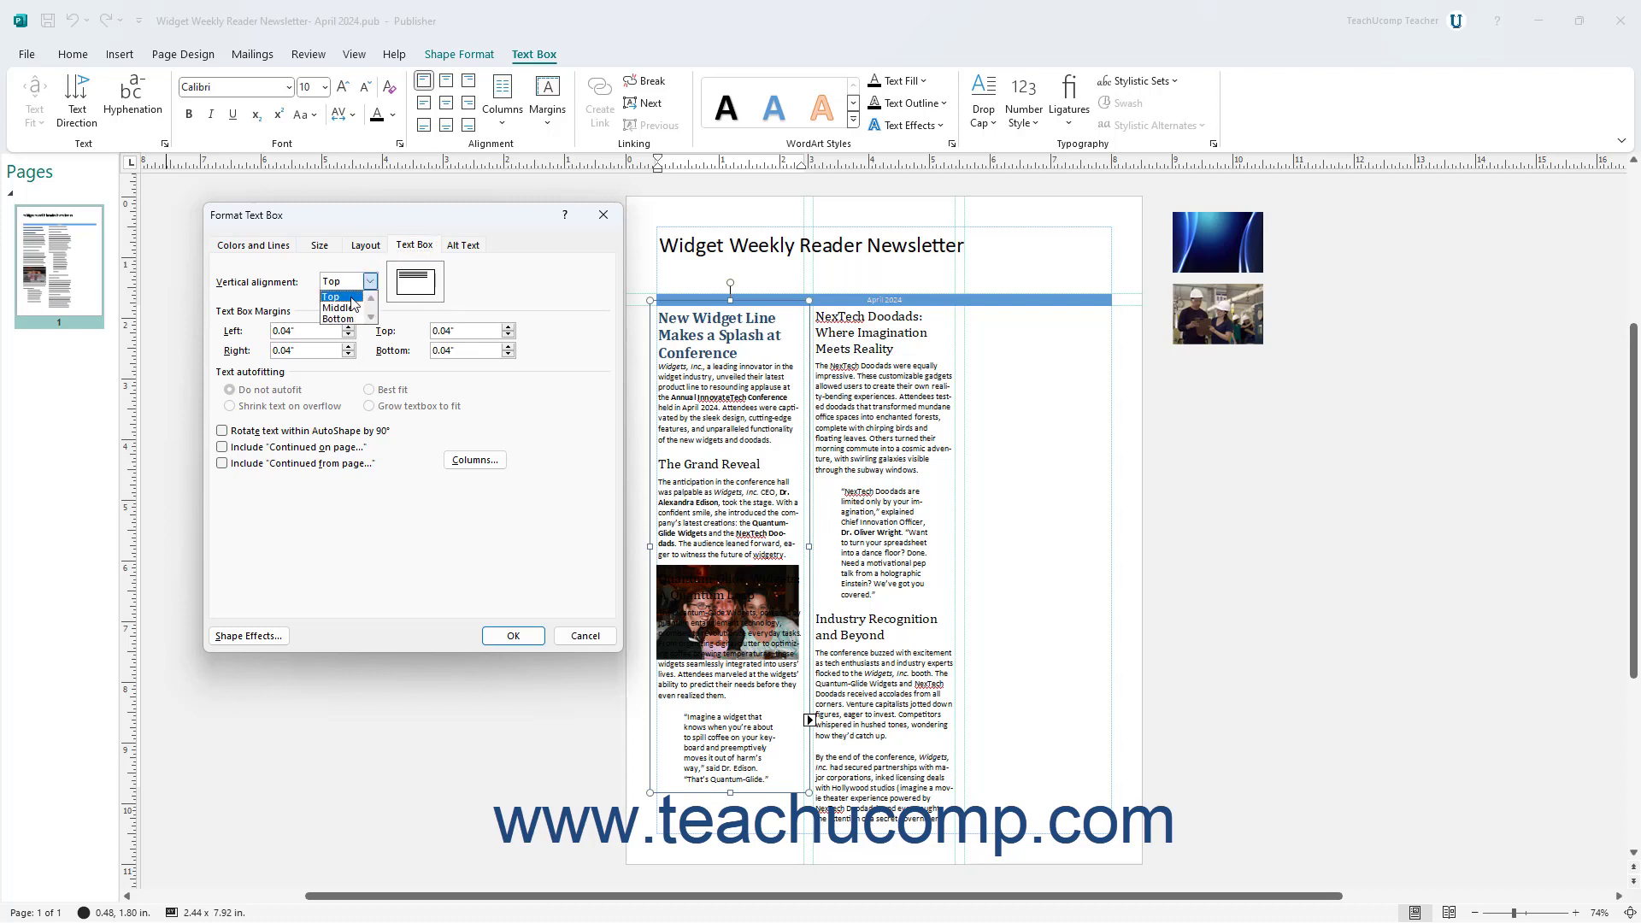
left_click(369, 282)
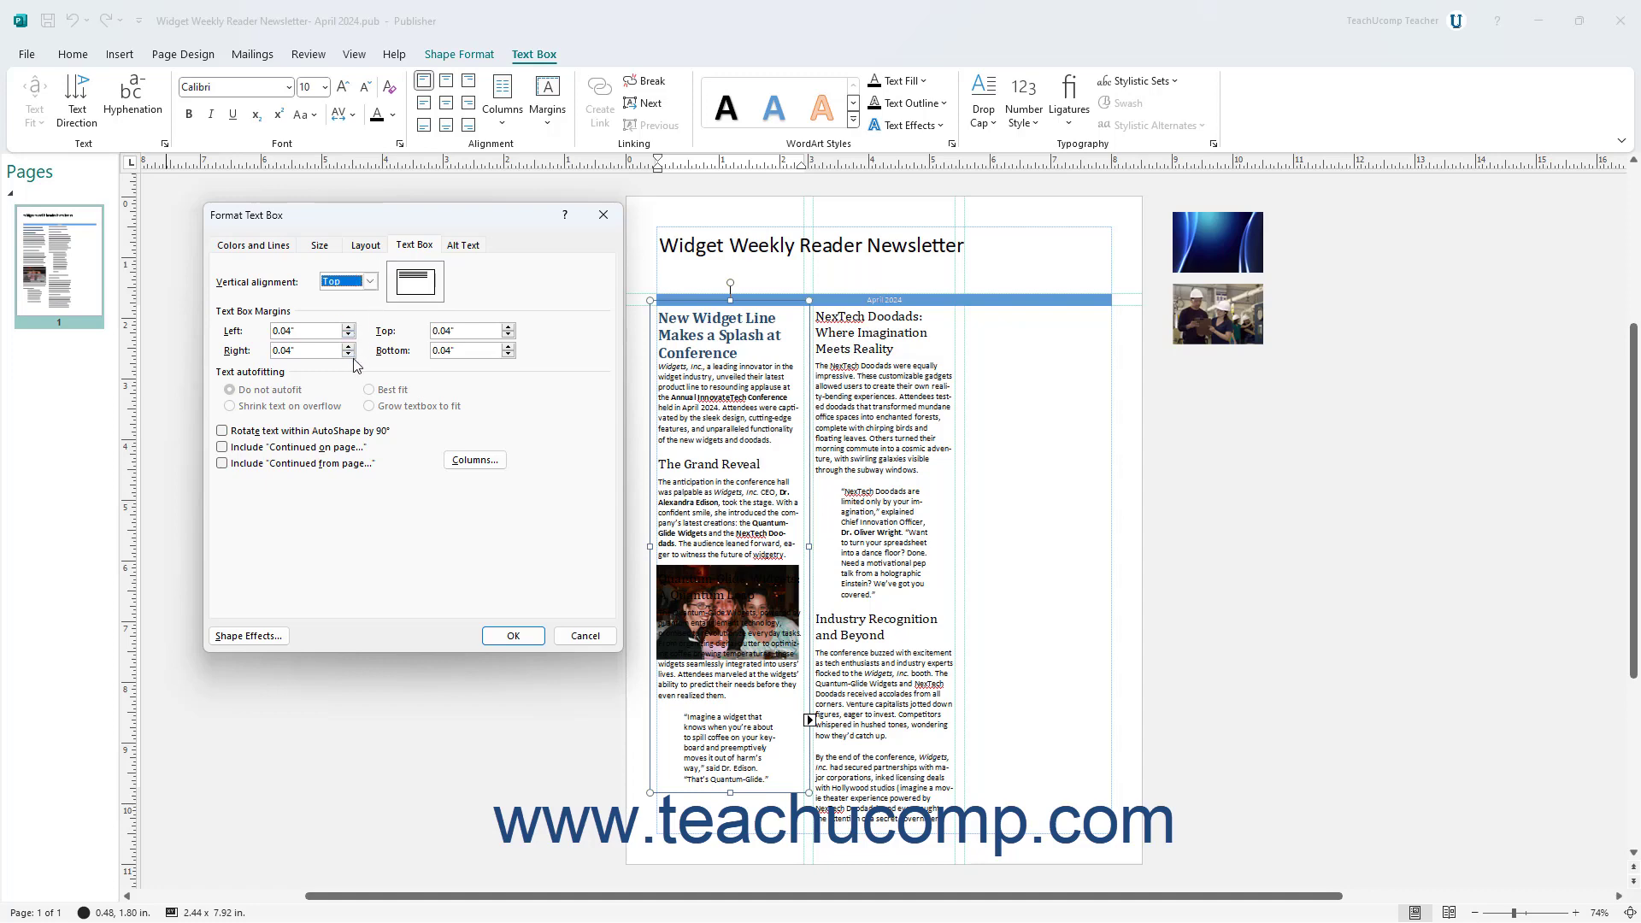
left_click(522, 637)
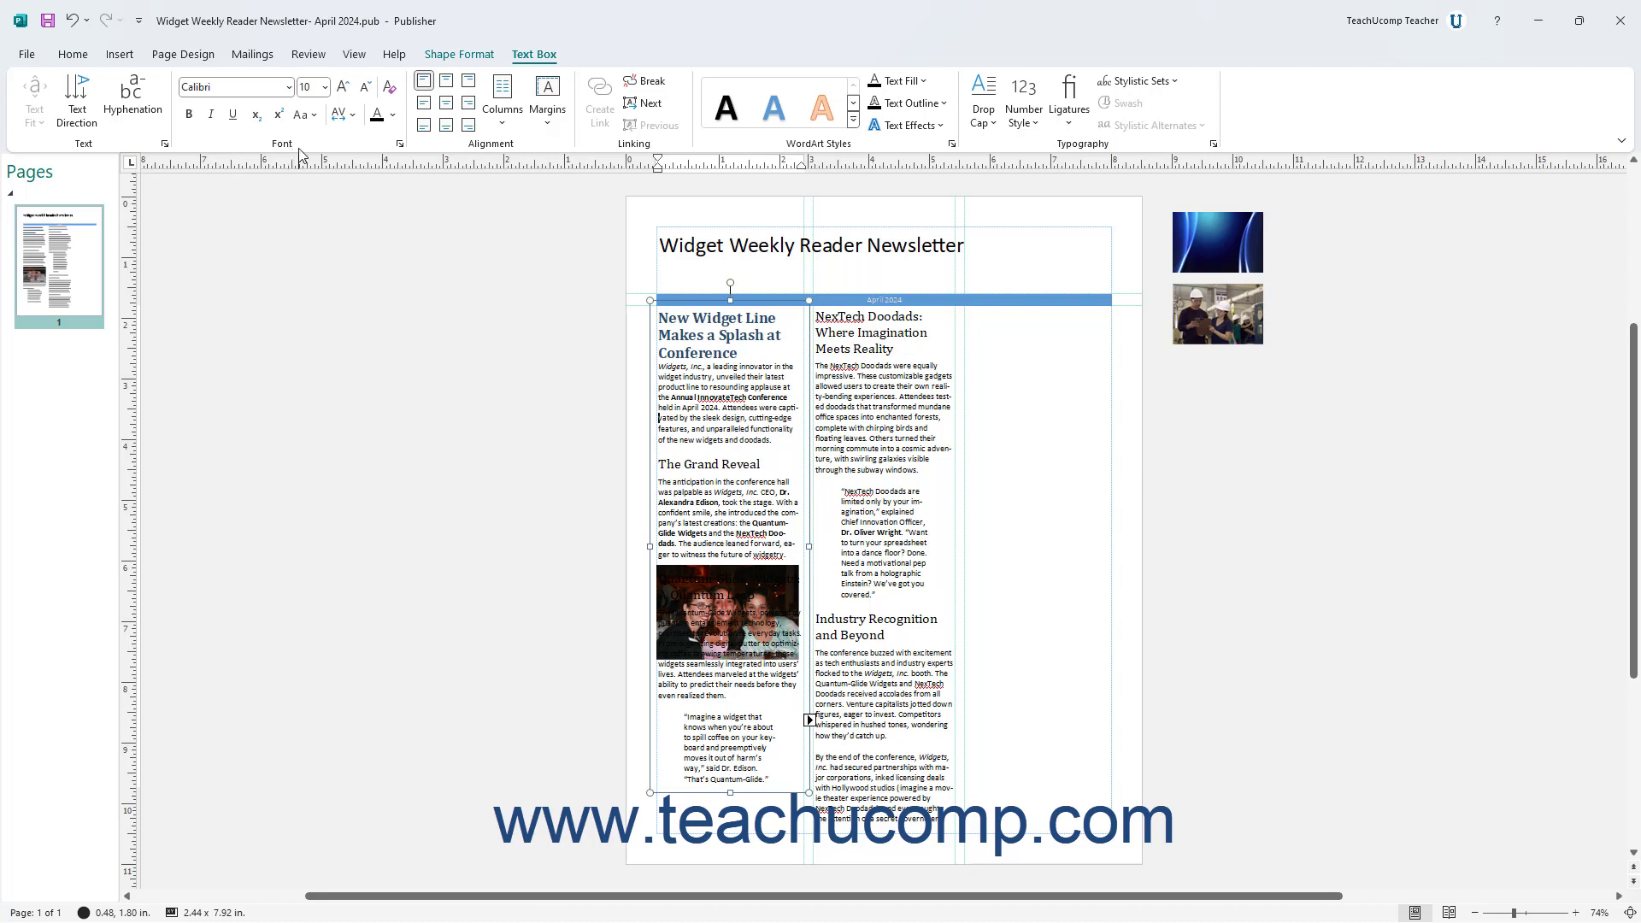
Try centered and right text alignments on the opening paragraph of the first column, returning it to Top Left alignment.
left_click(446, 103)
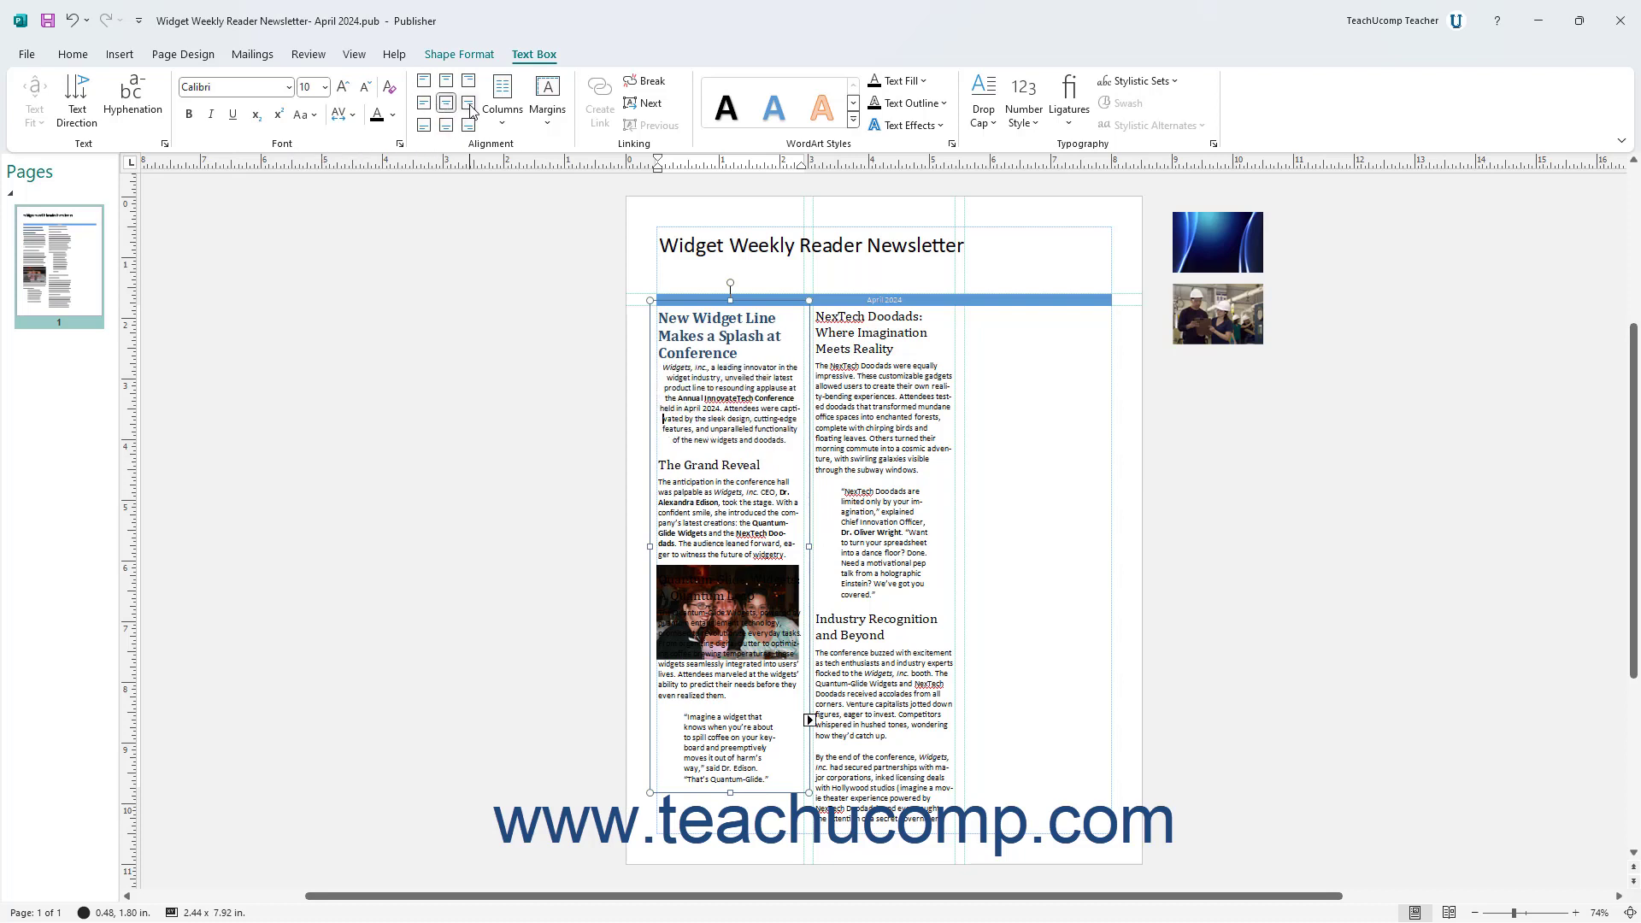
left_click(469, 104)
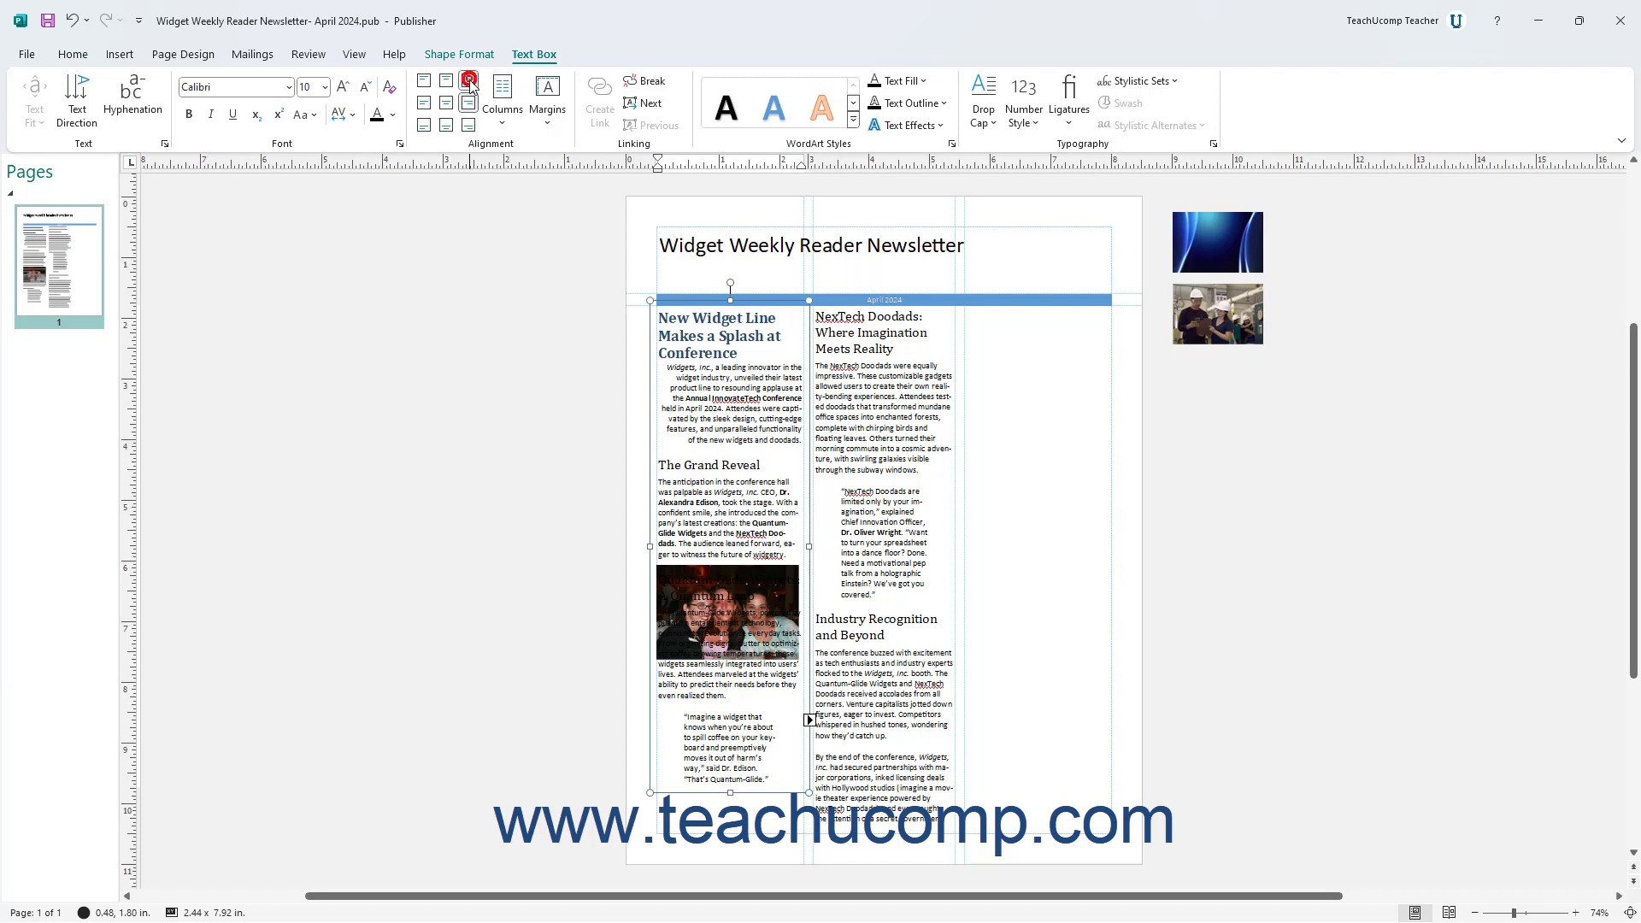
left_click(447, 103)
left_click(424, 81)
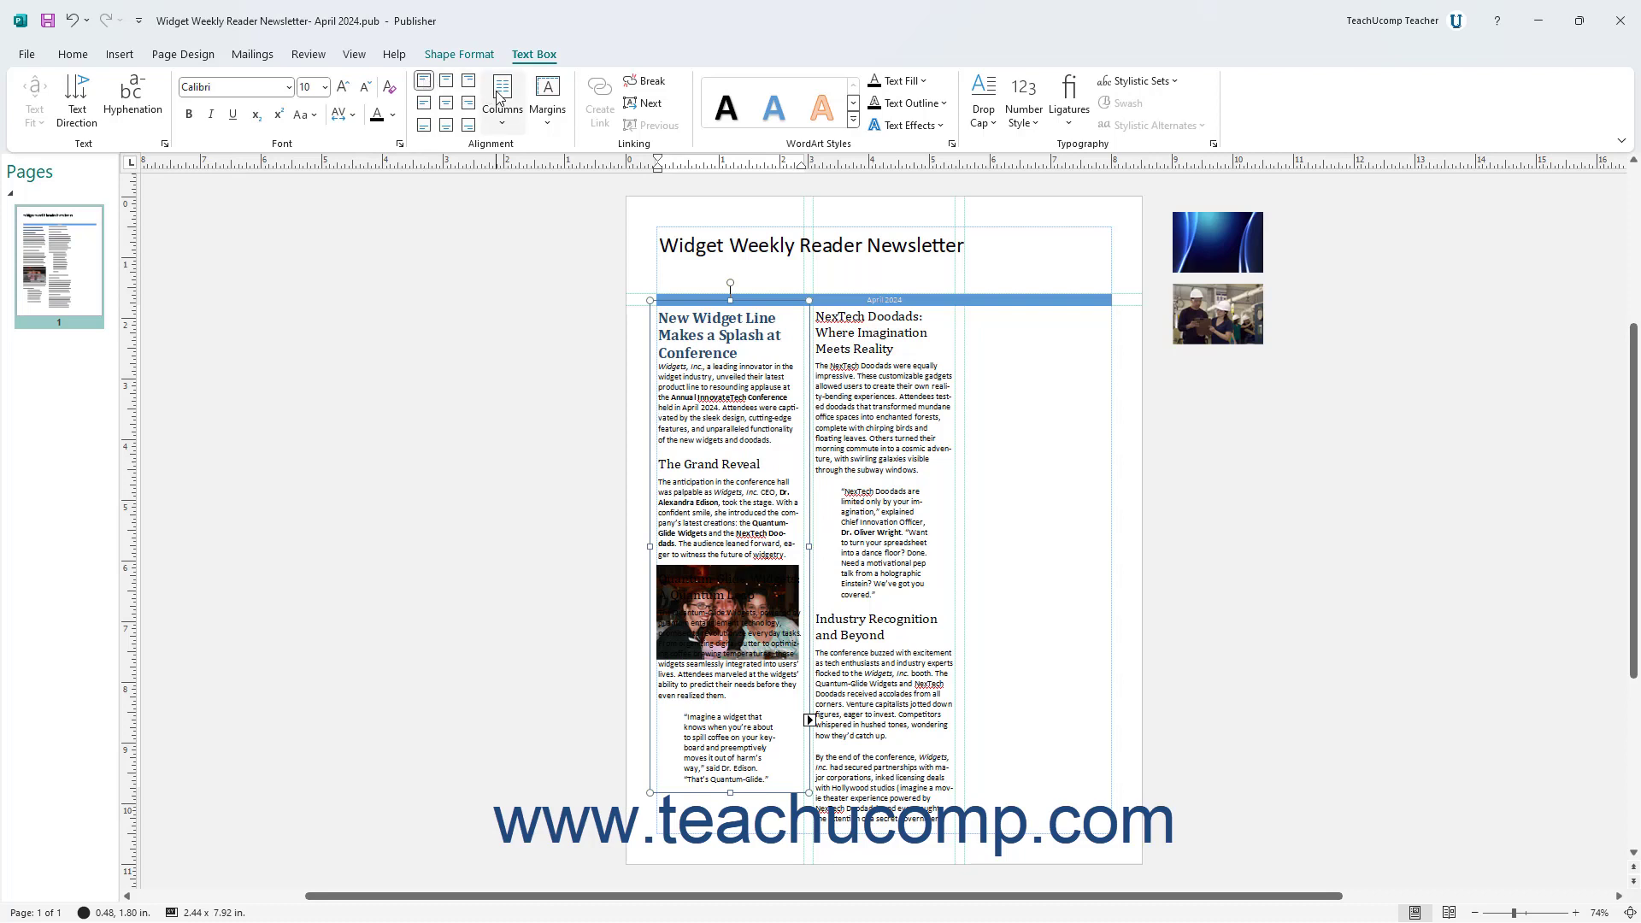
Apply the Narrow margin preset (0.04" on every side) to the first column's text box.
left_click(546, 100)
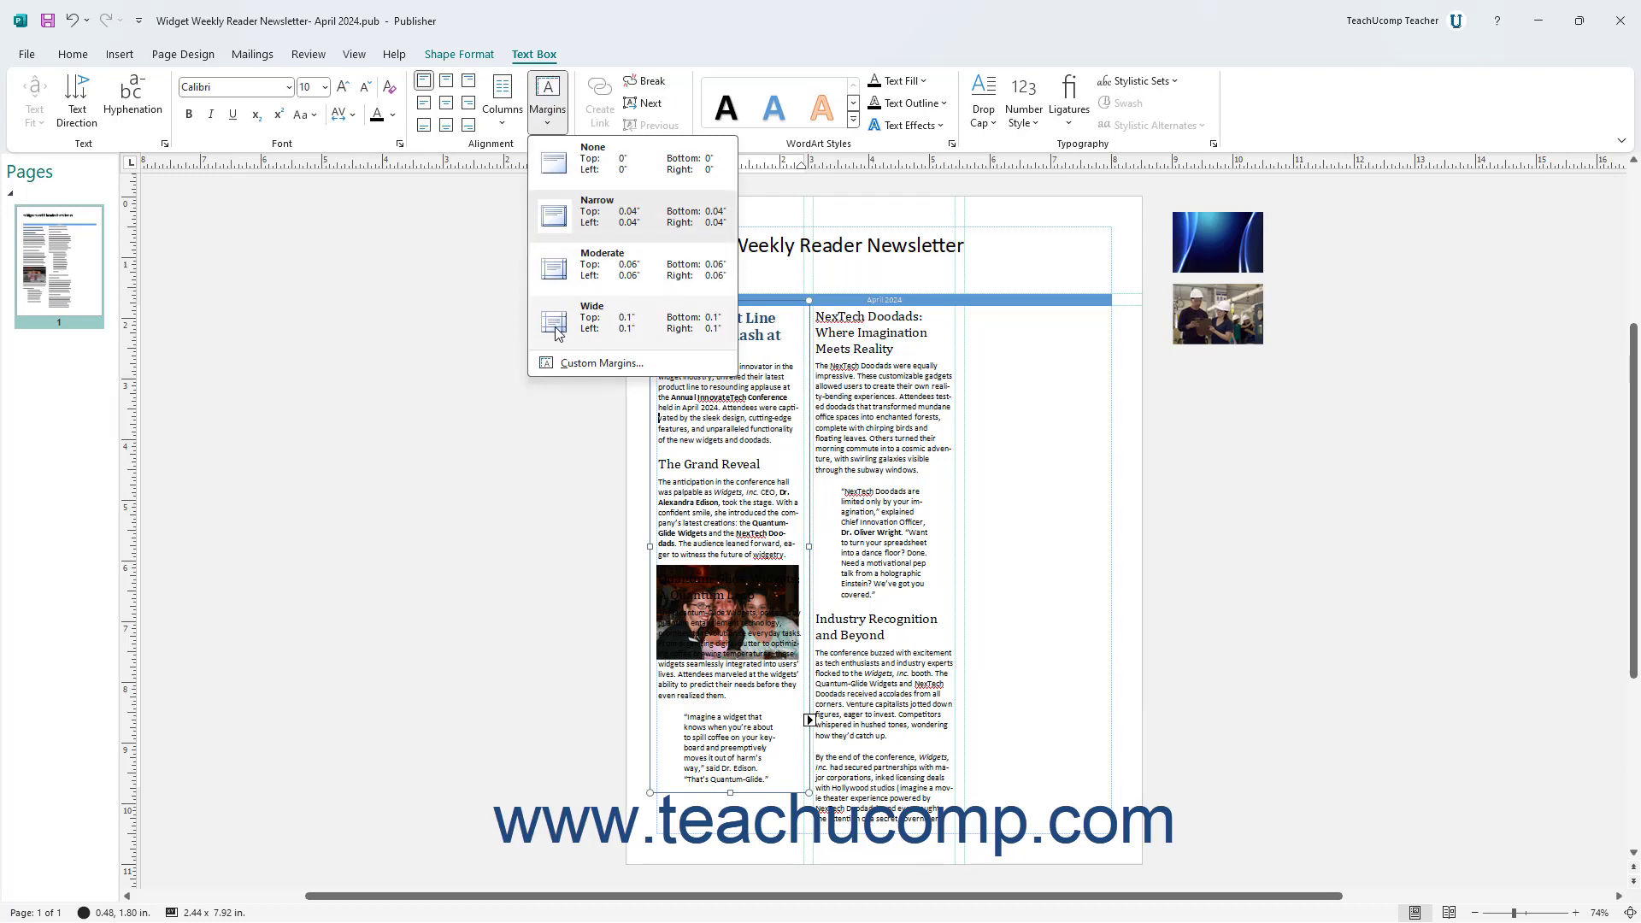
left_click(575, 207)
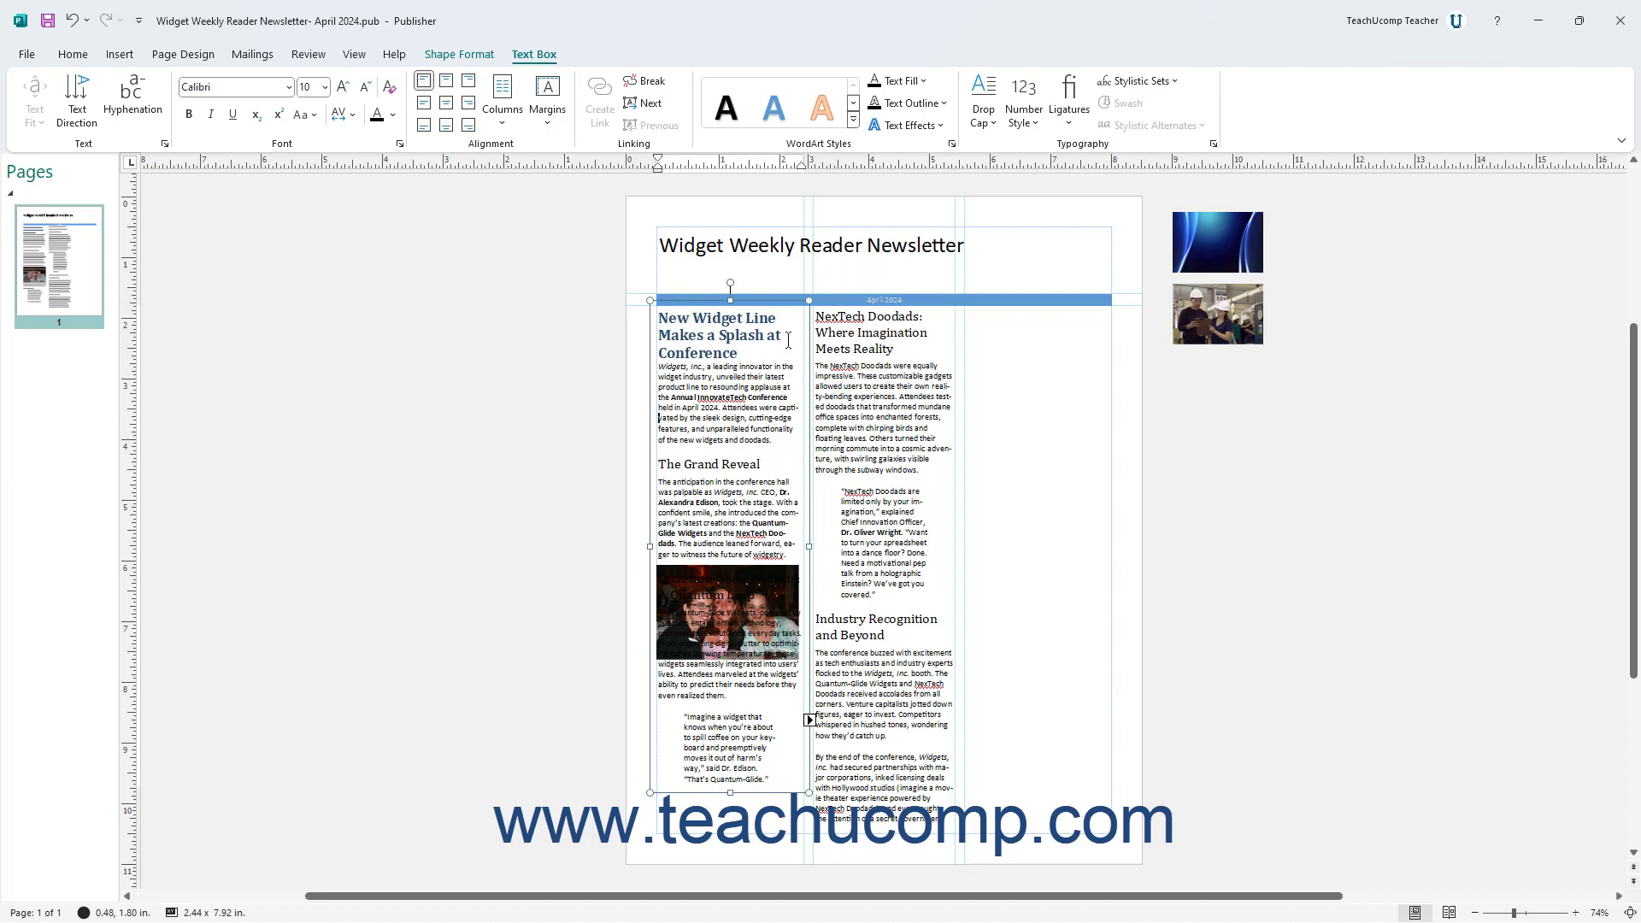
Link the second column's overflowing text box to the empty text box in the third column.
left_click(871, 369)
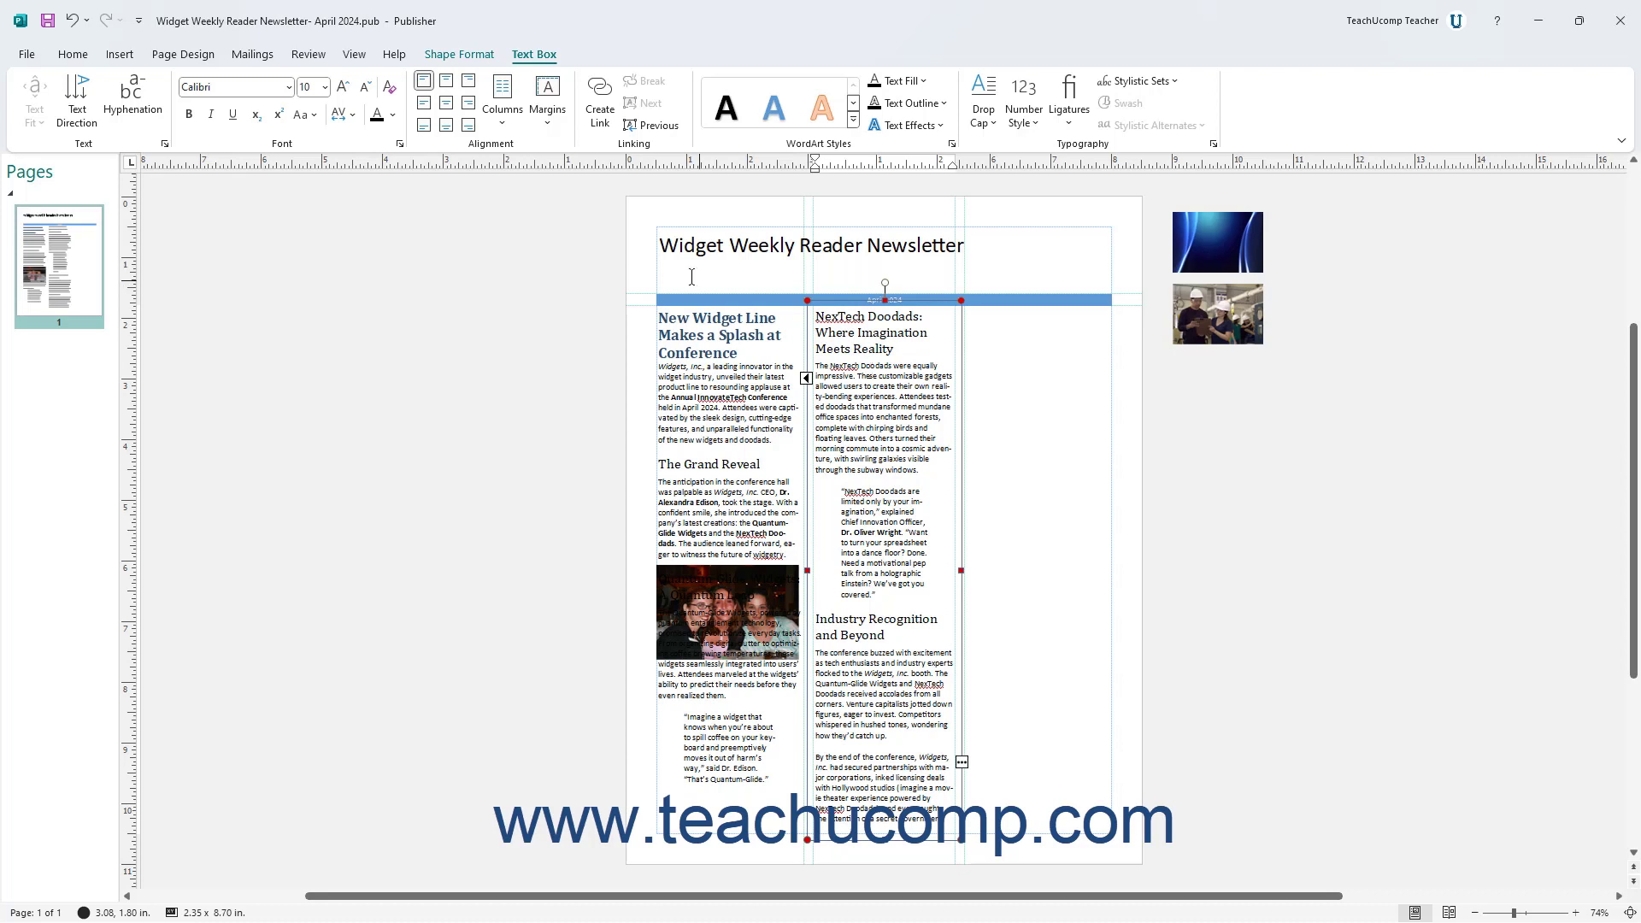
left_click(598, 112)
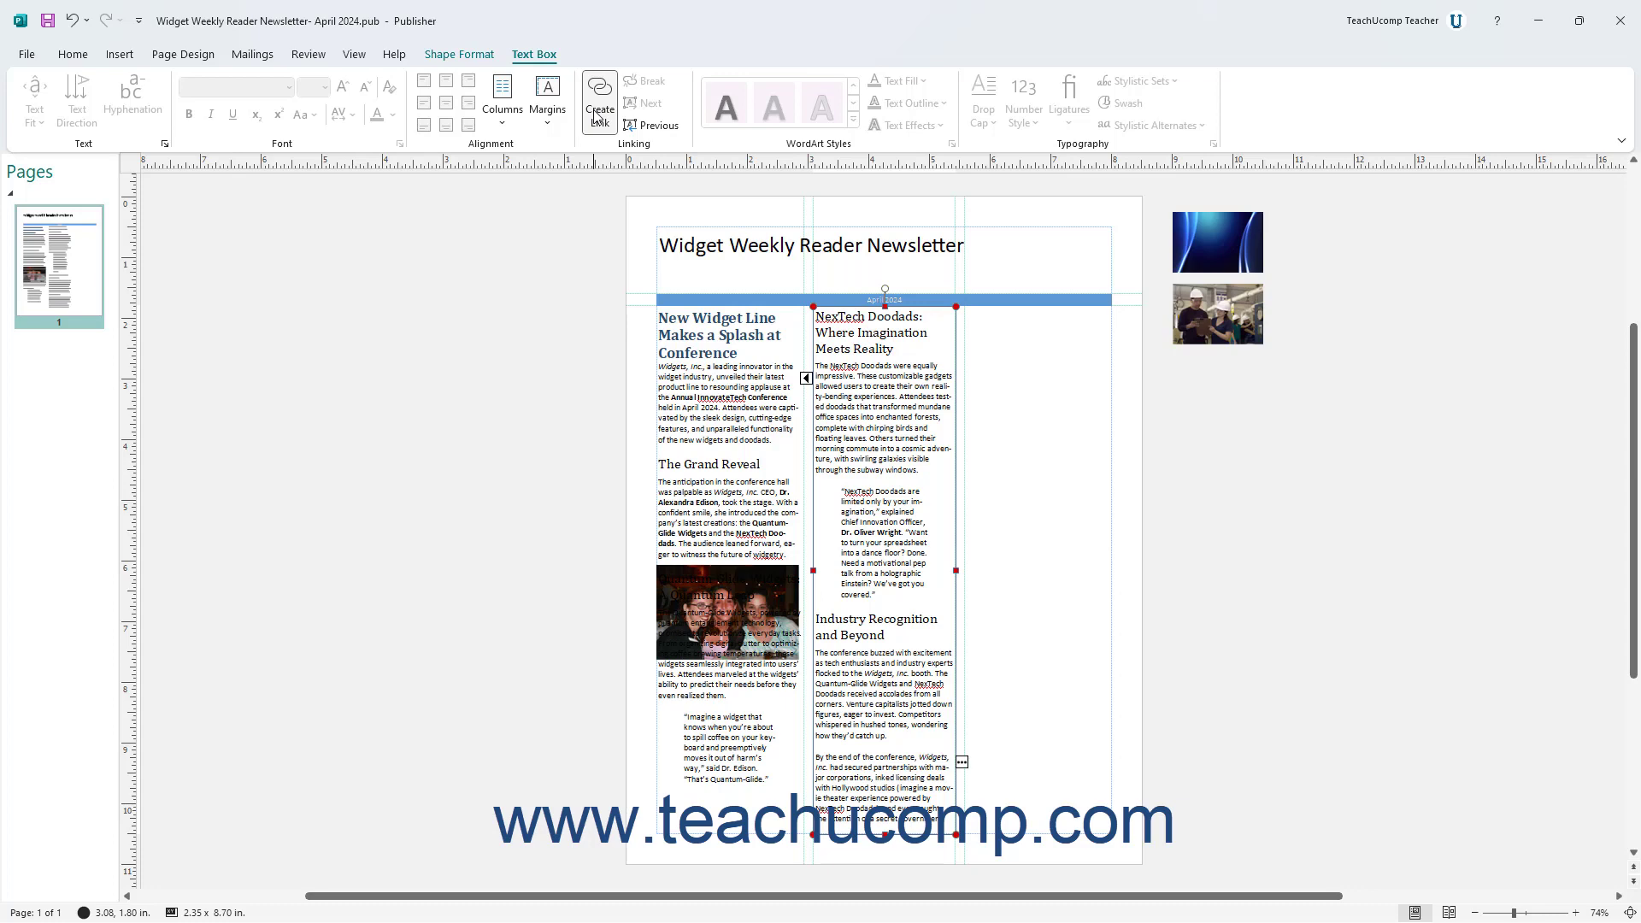
left_click(995, 355)
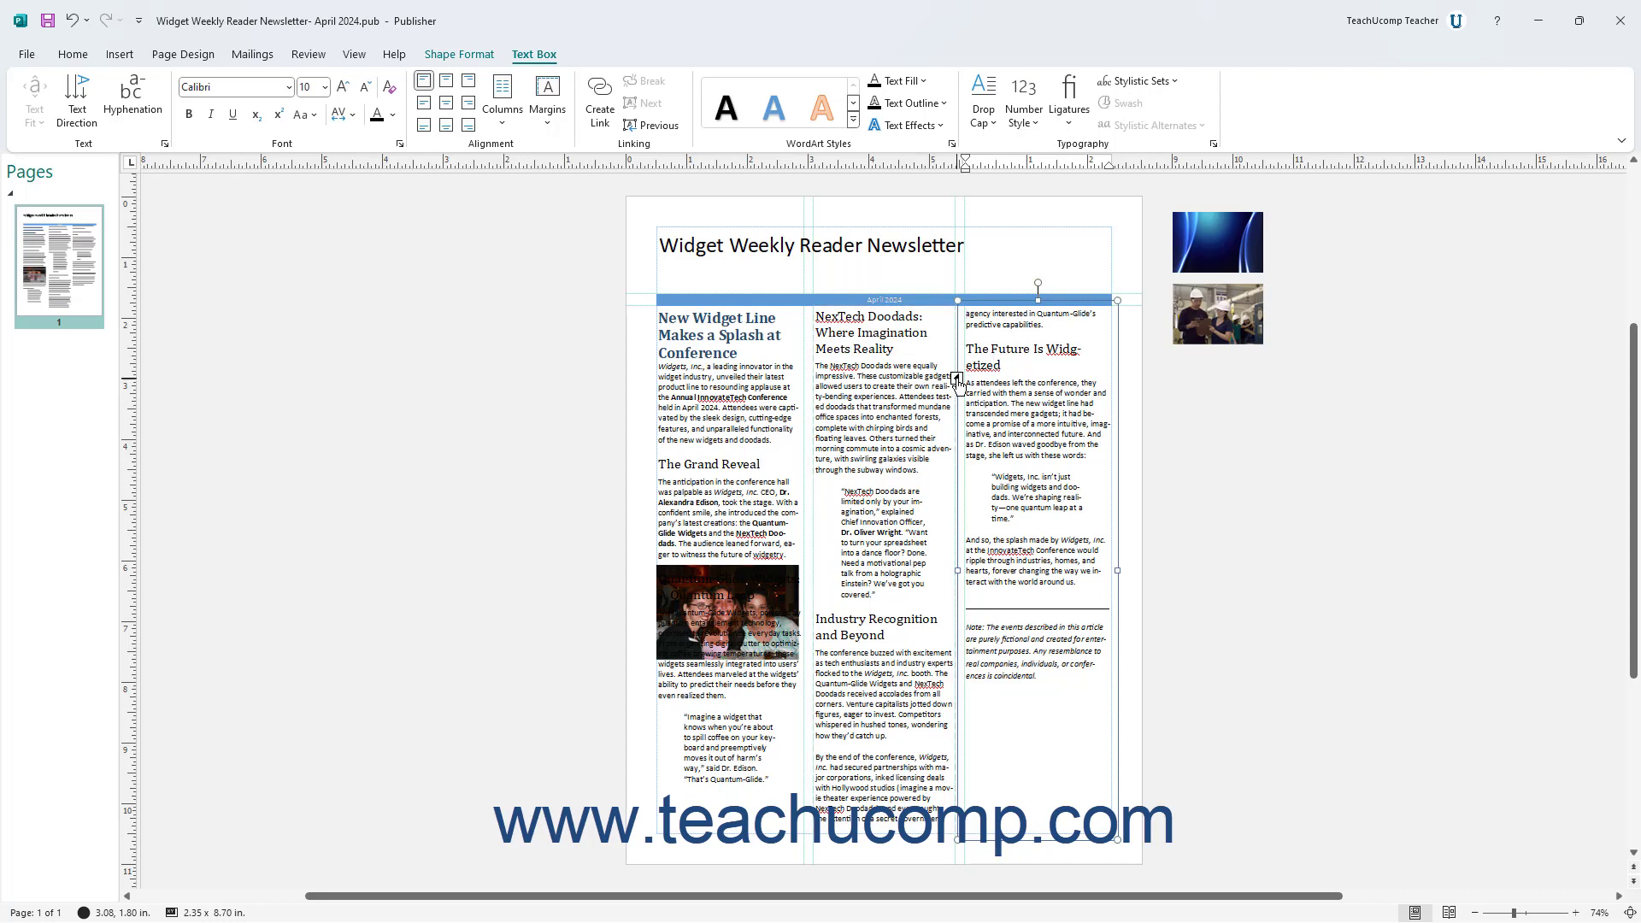
Step backward and forward through the linked column text boxes, and break the link between the second and third columns.
left_click(958, 380)
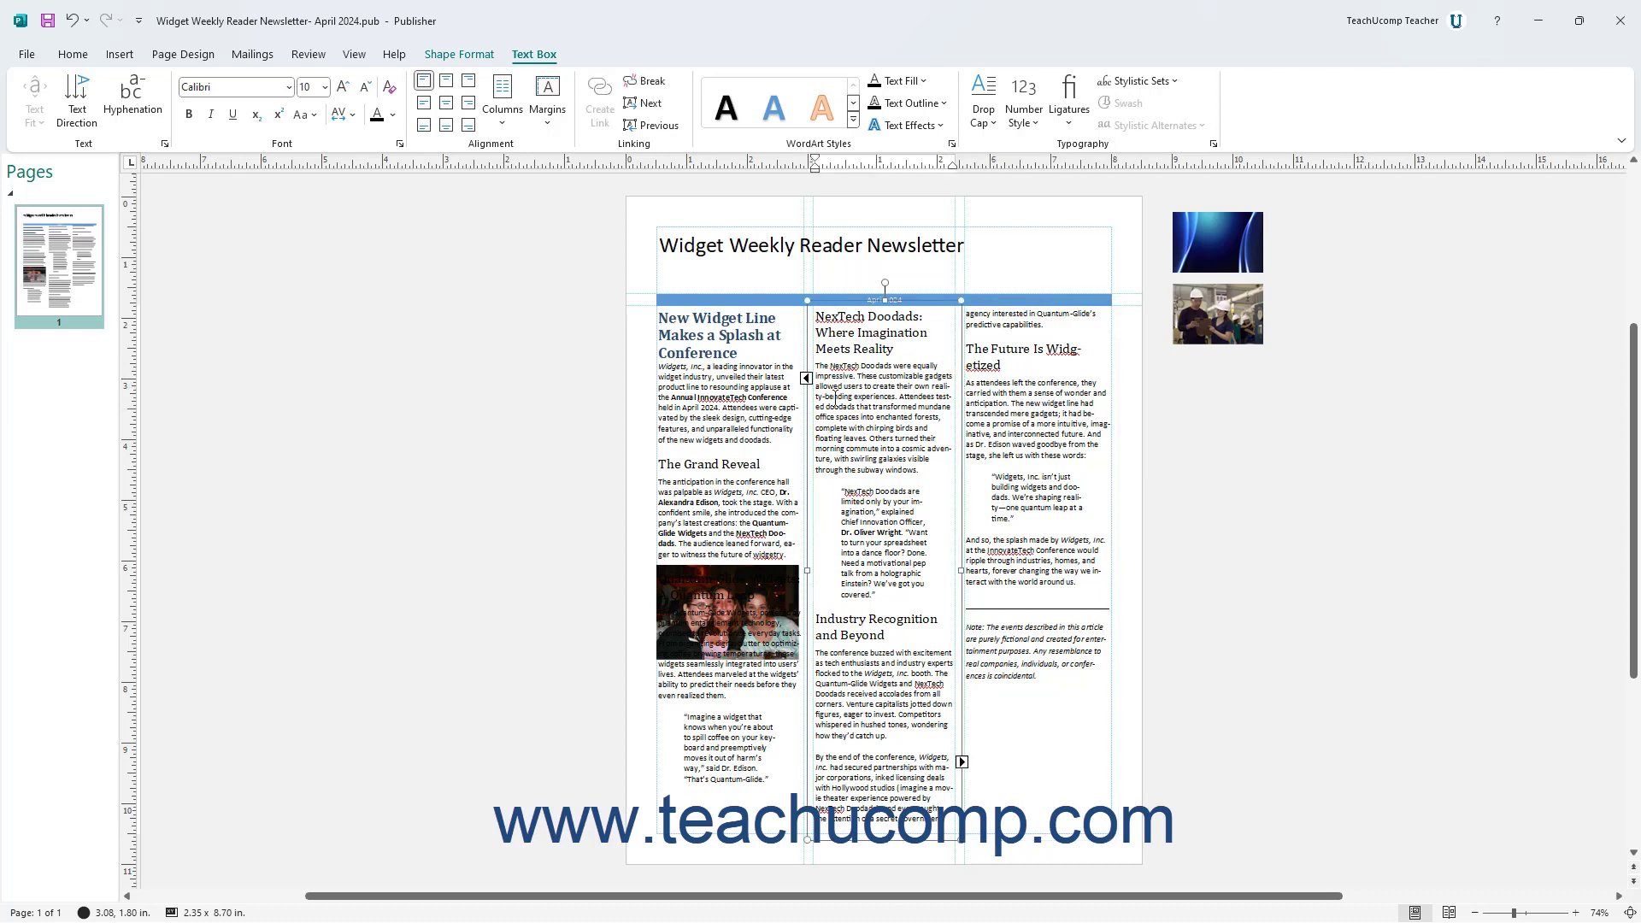
left_click(806, 379)
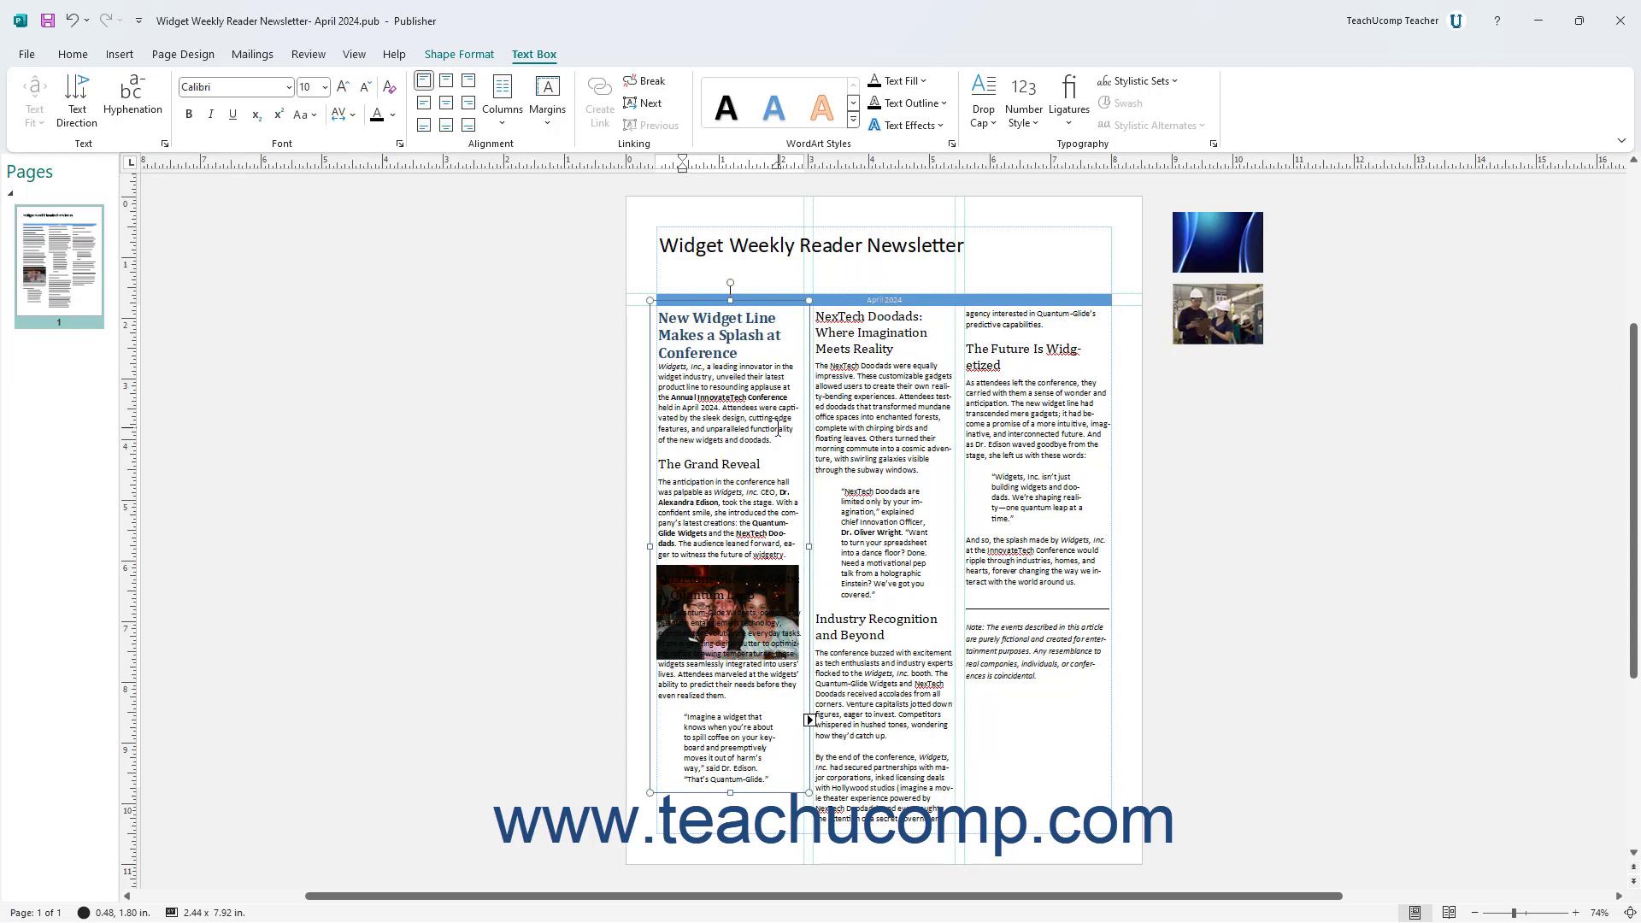
left_click(655, 104)
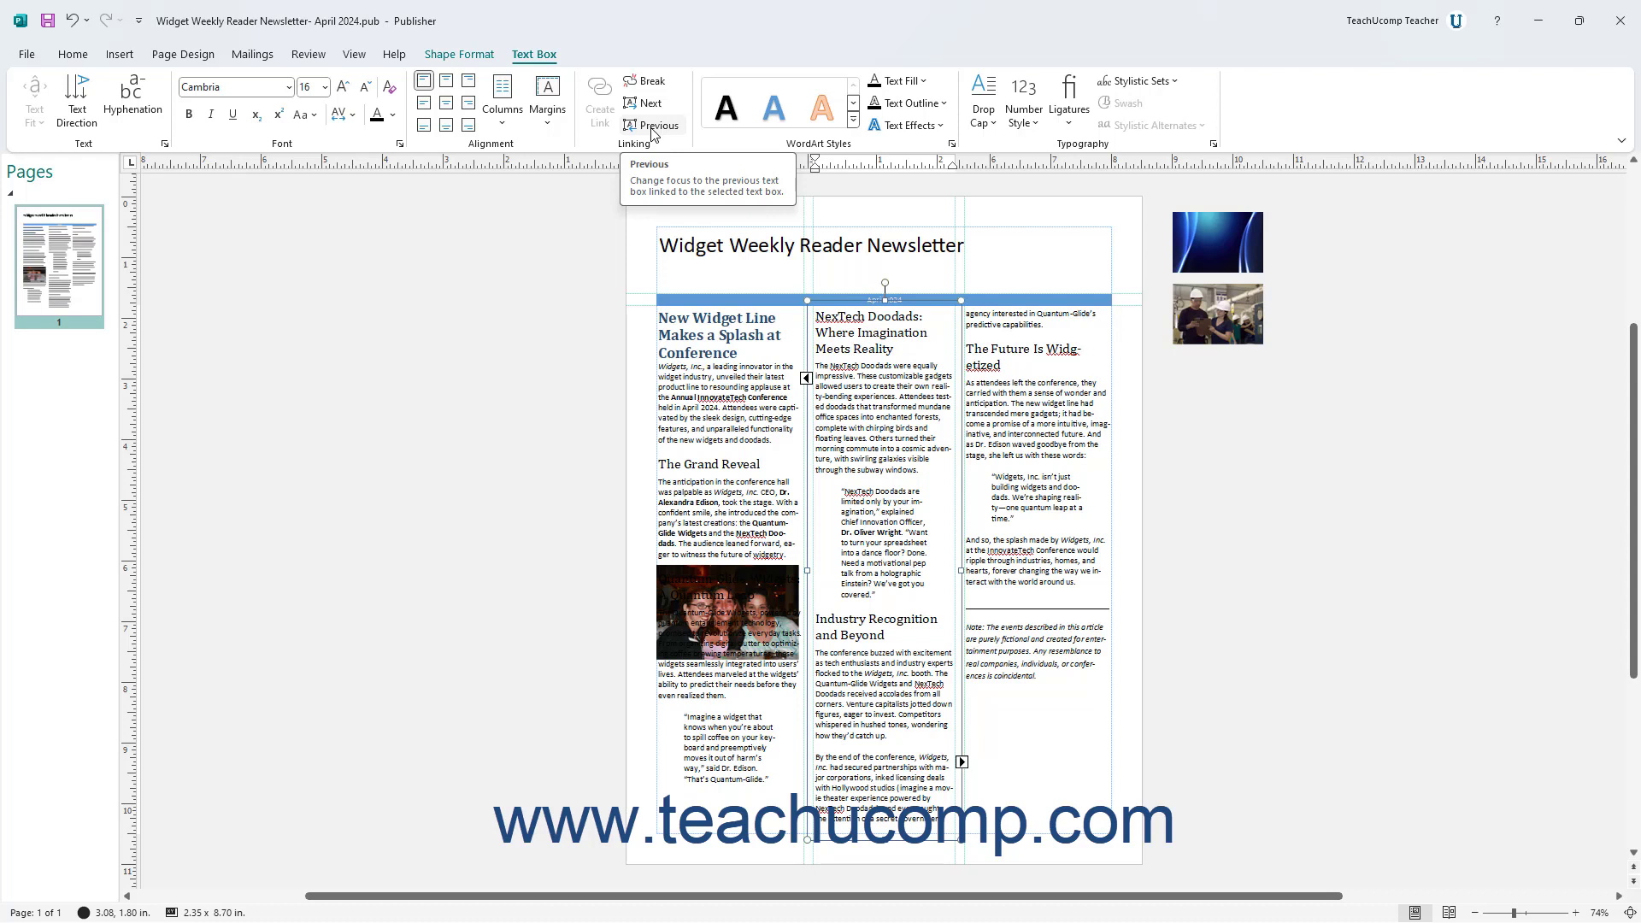
left_click(653, 83)
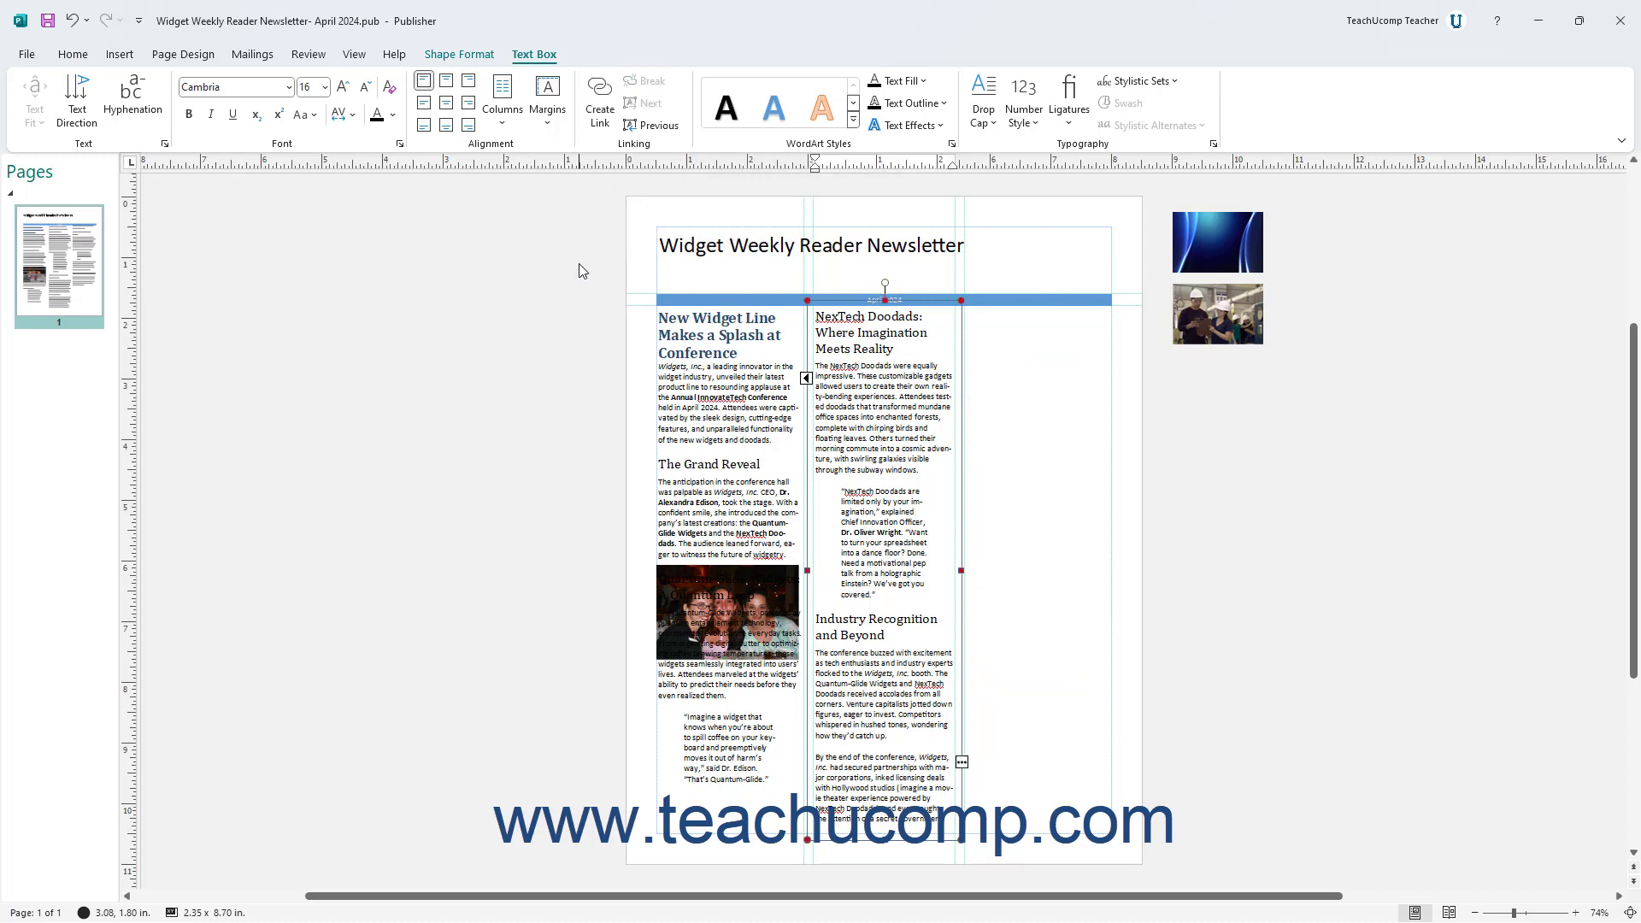
Apply the blue WordArt style from the gallery's third row to the entire "Widget Weekly Reader Newsletter" title.
left_click(672, 260)
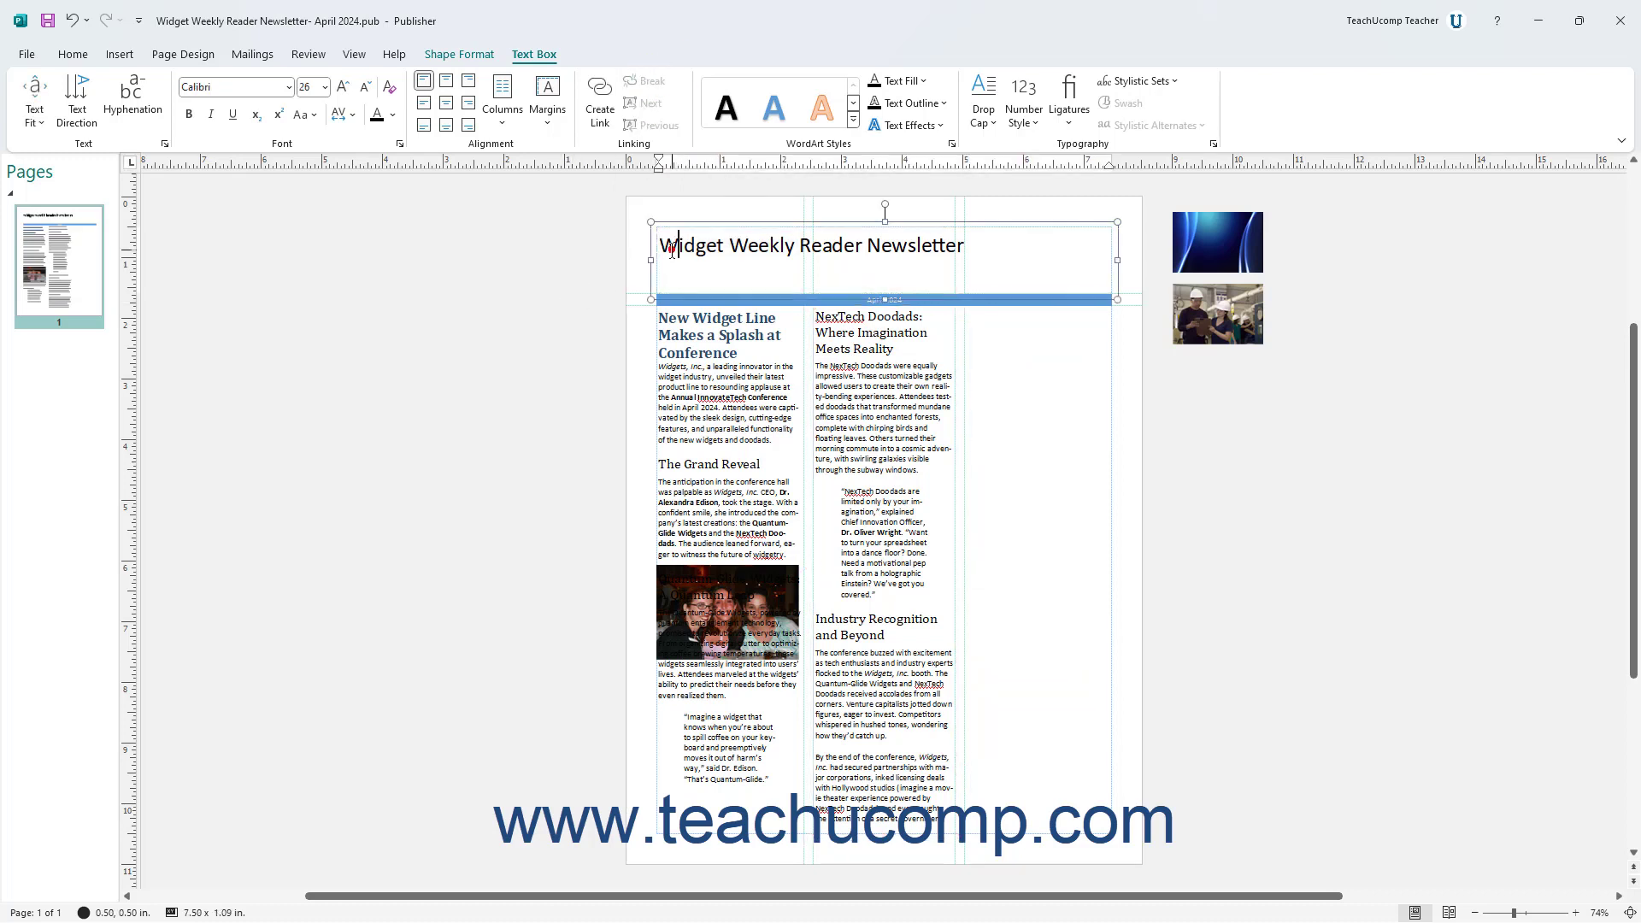
left_click_drag(663, 248, 780, 278)
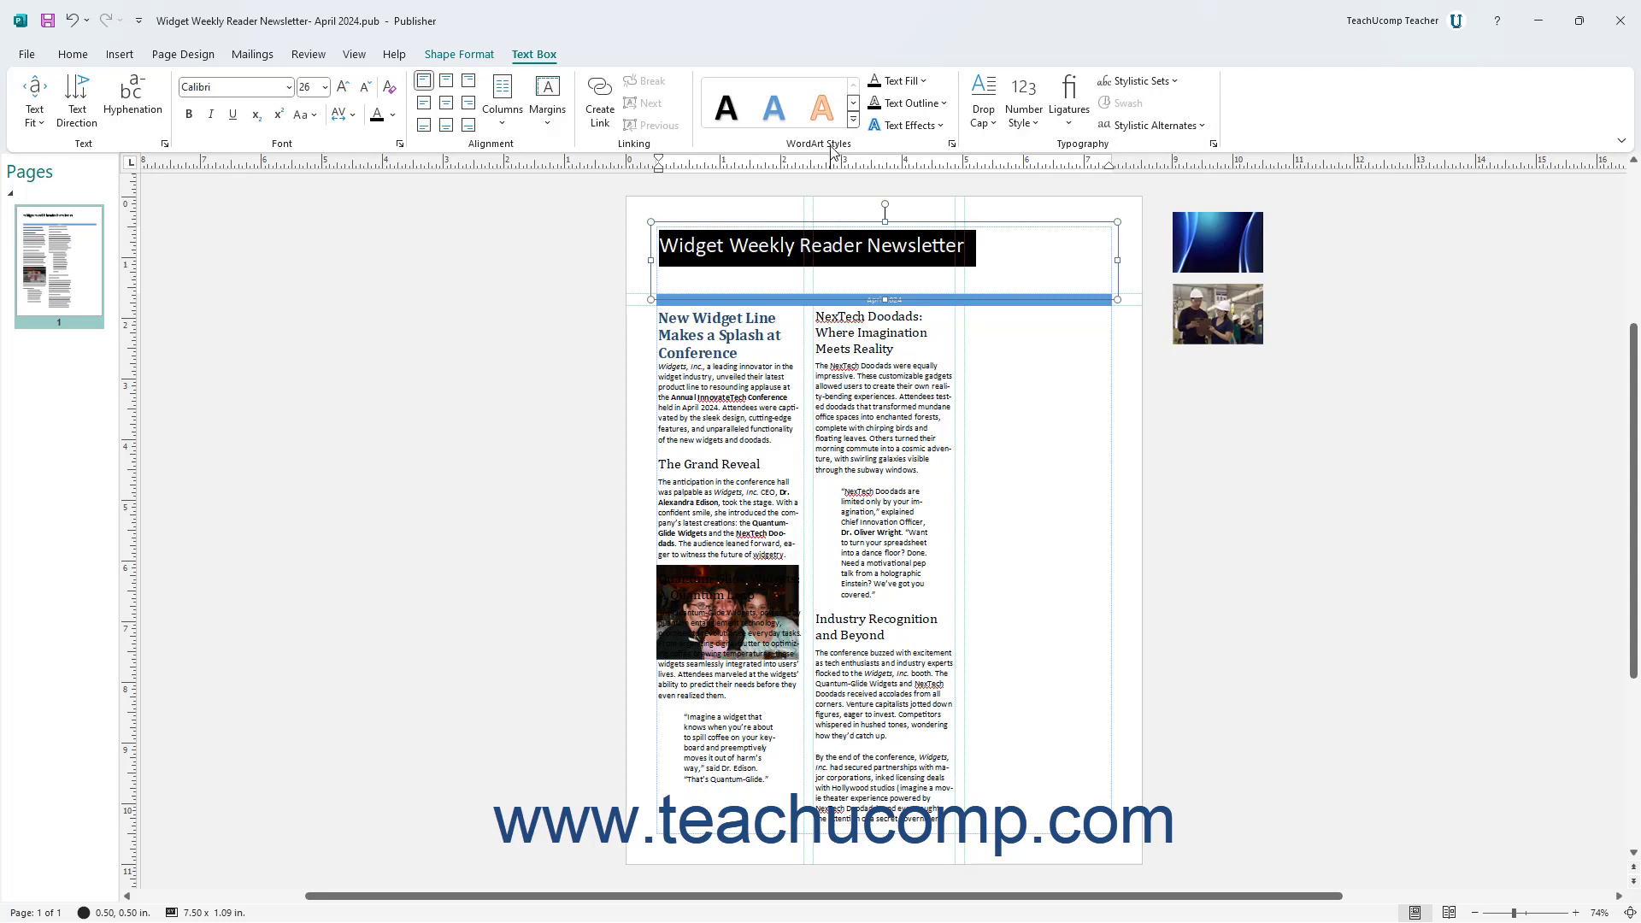
left_click(853, 120)
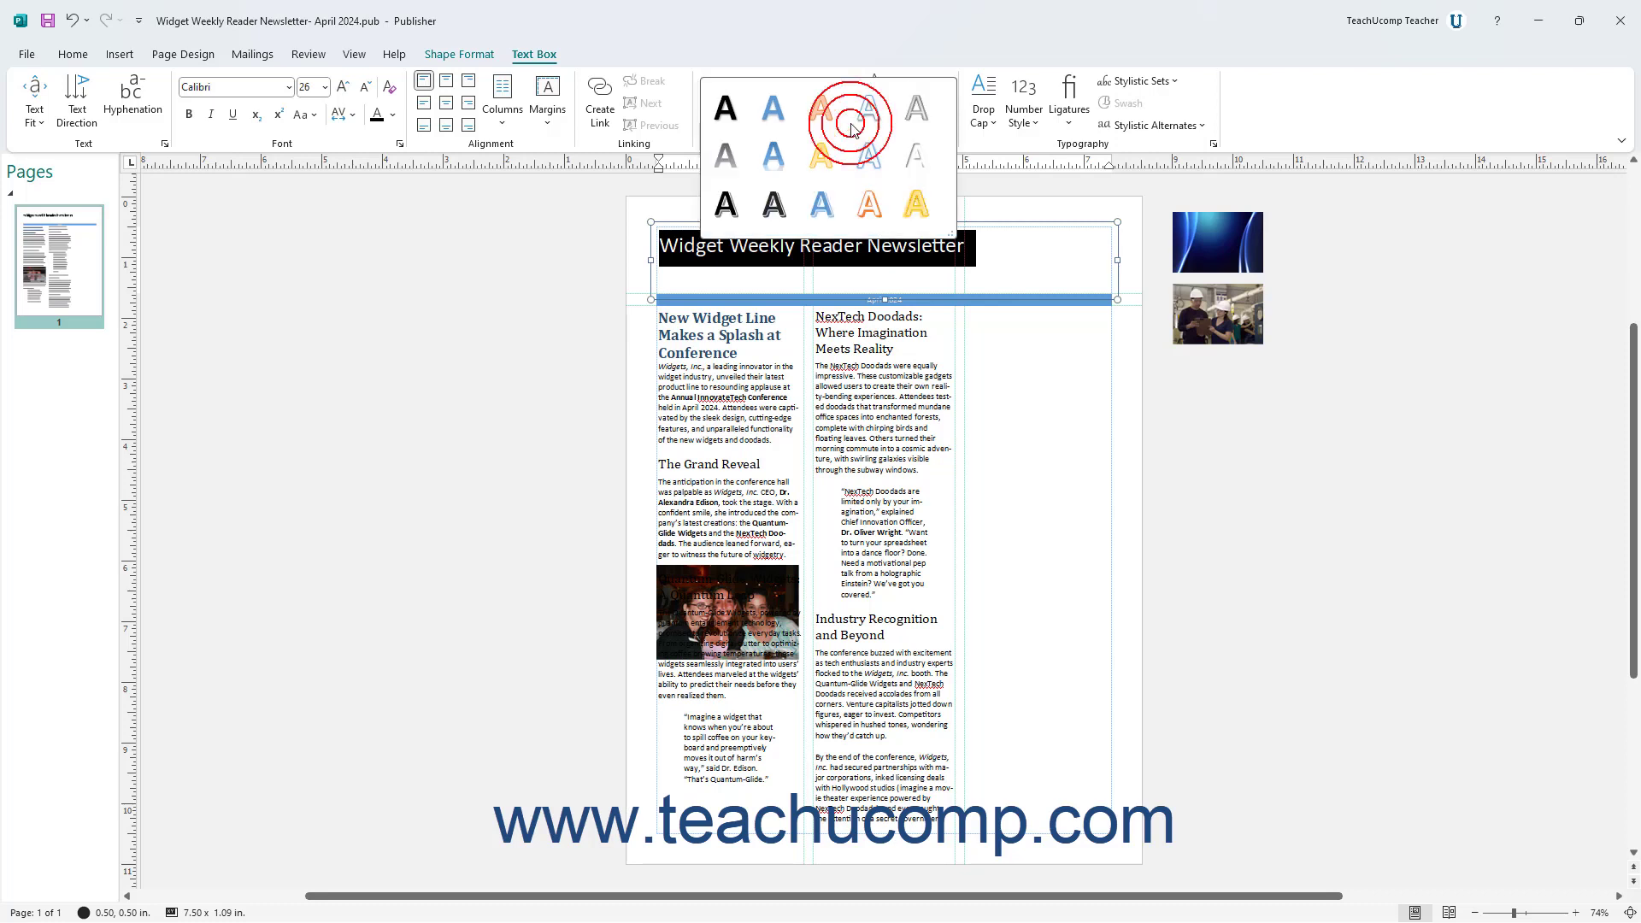
left_click(821, 205)
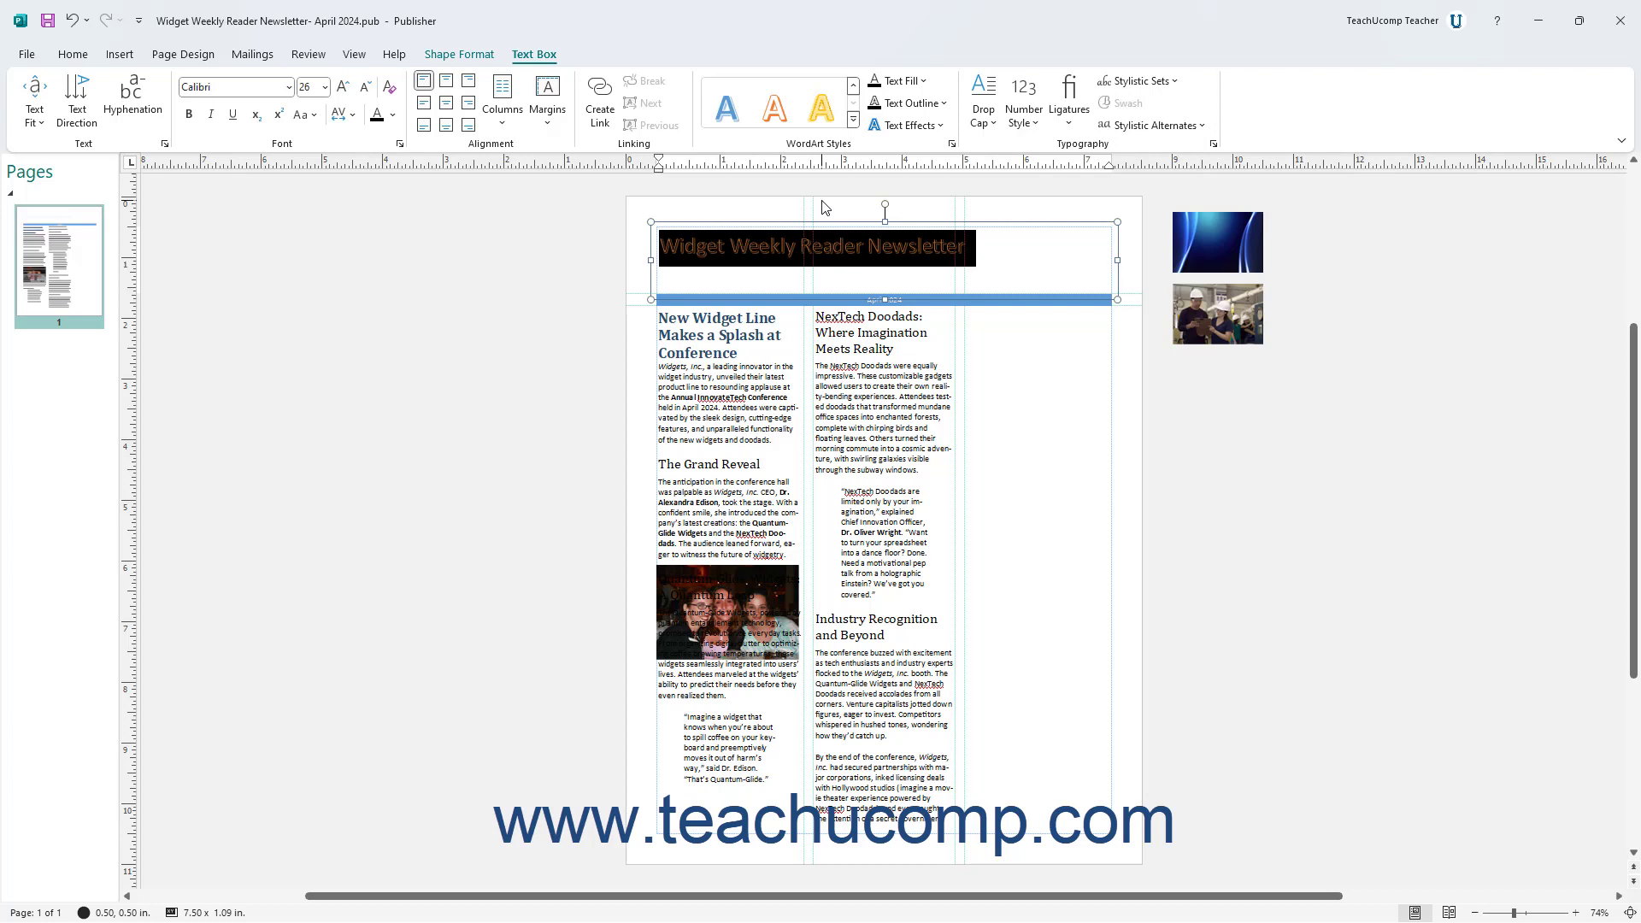
Give the newsletter title a dark blue scheme-color text fill and a ½ pt text outline.
left_click(923, 81)
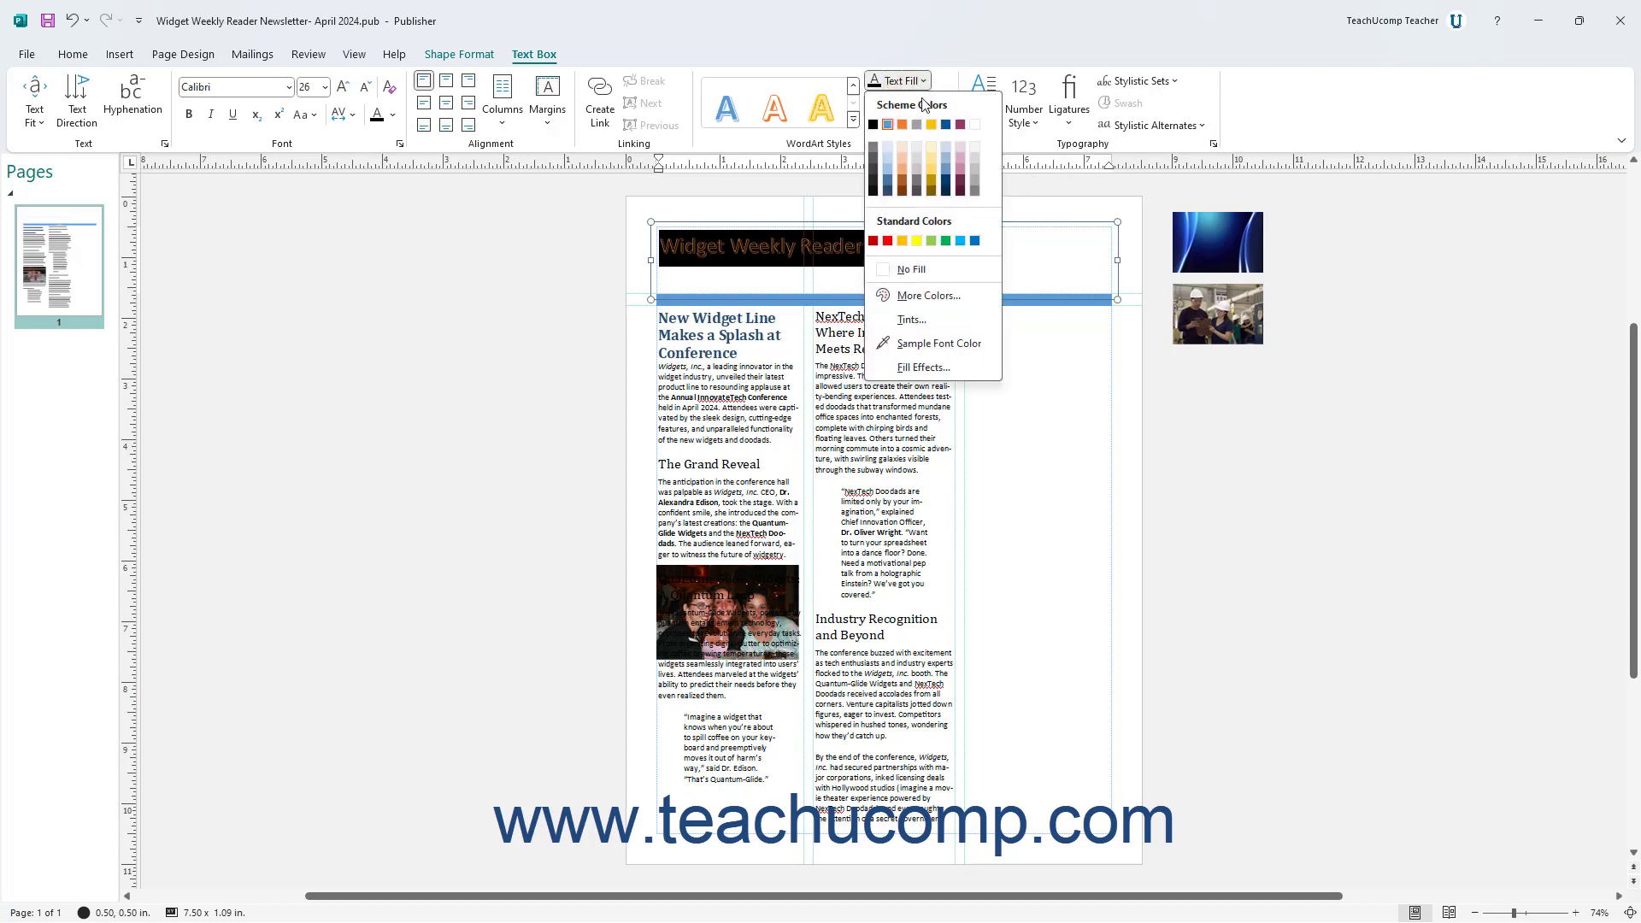
left_click(889, 184)
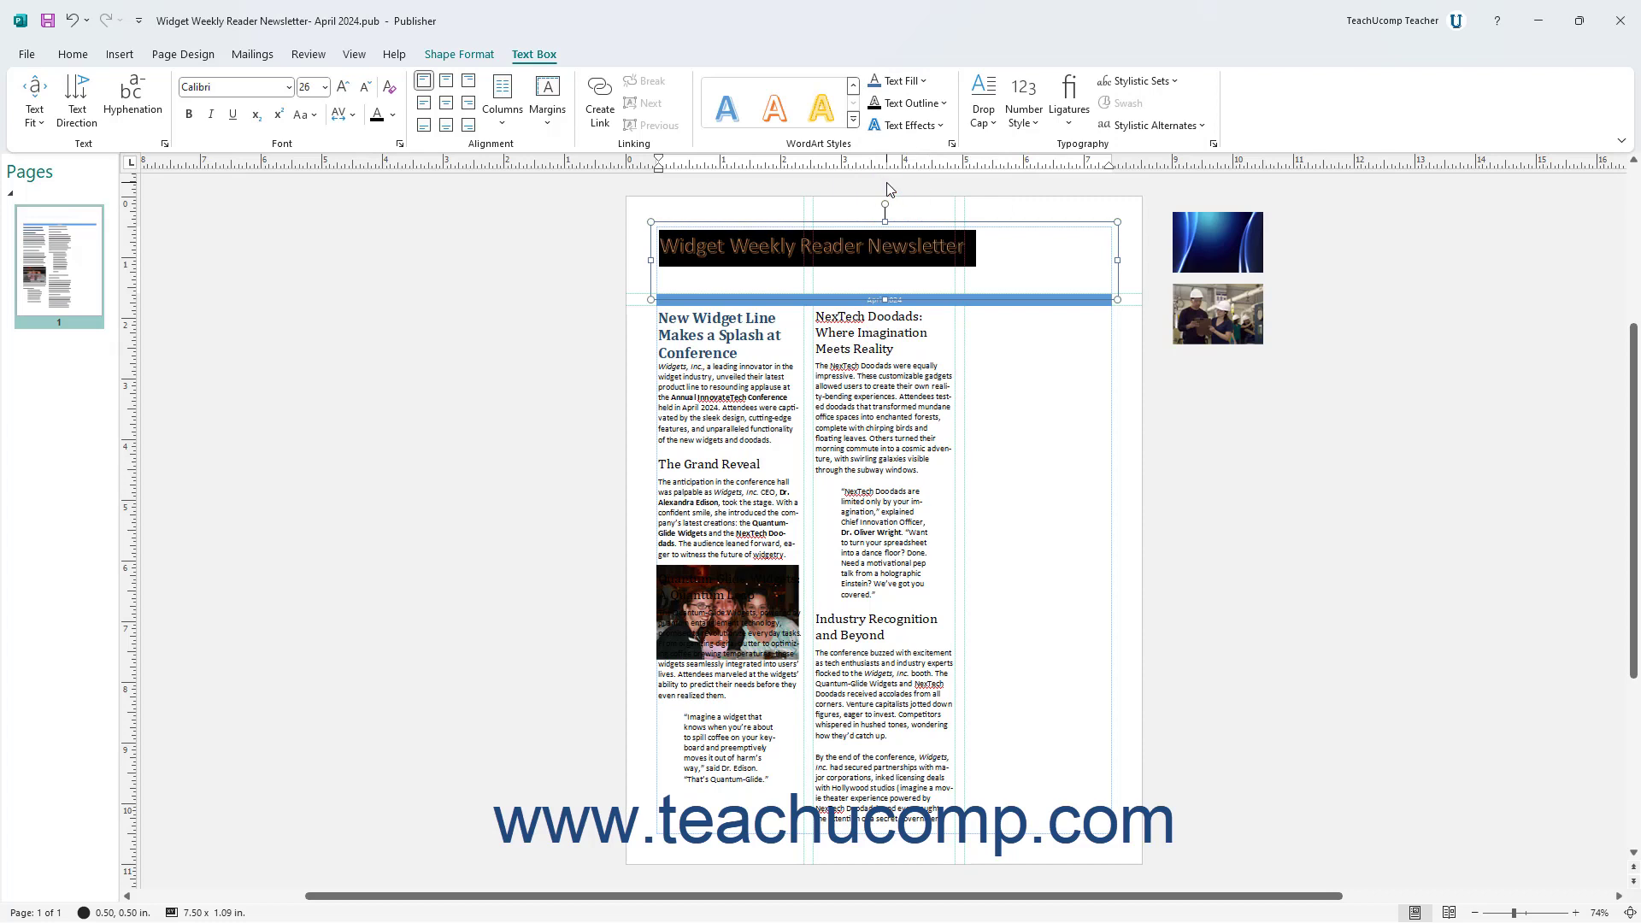
left_click(944, 105)
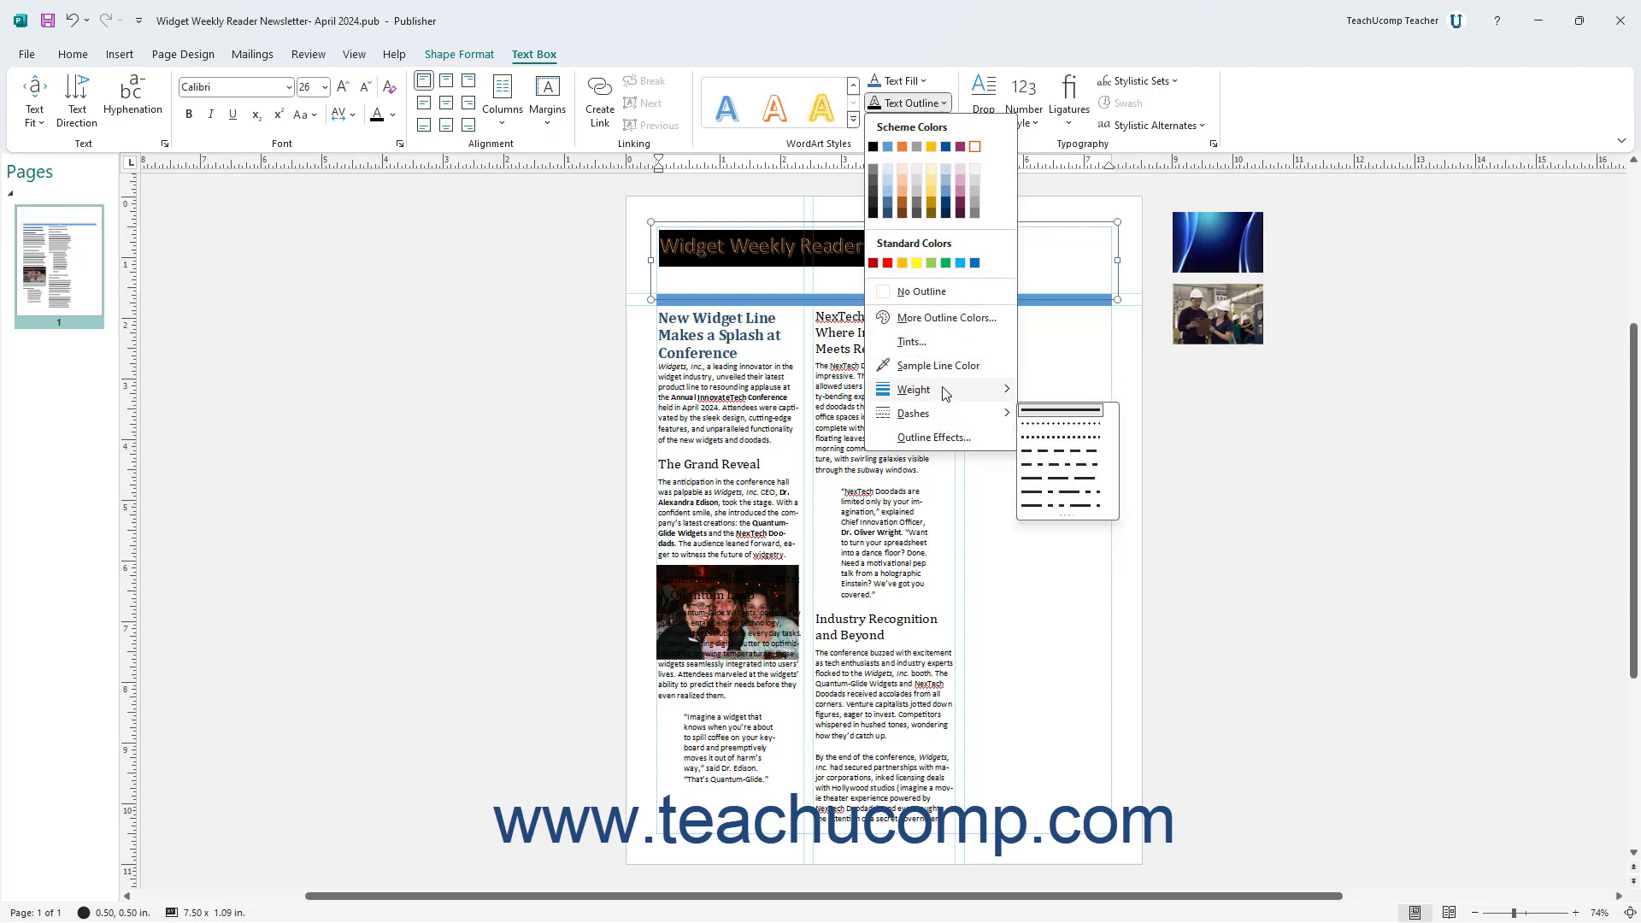
mouse_move(943, 388)
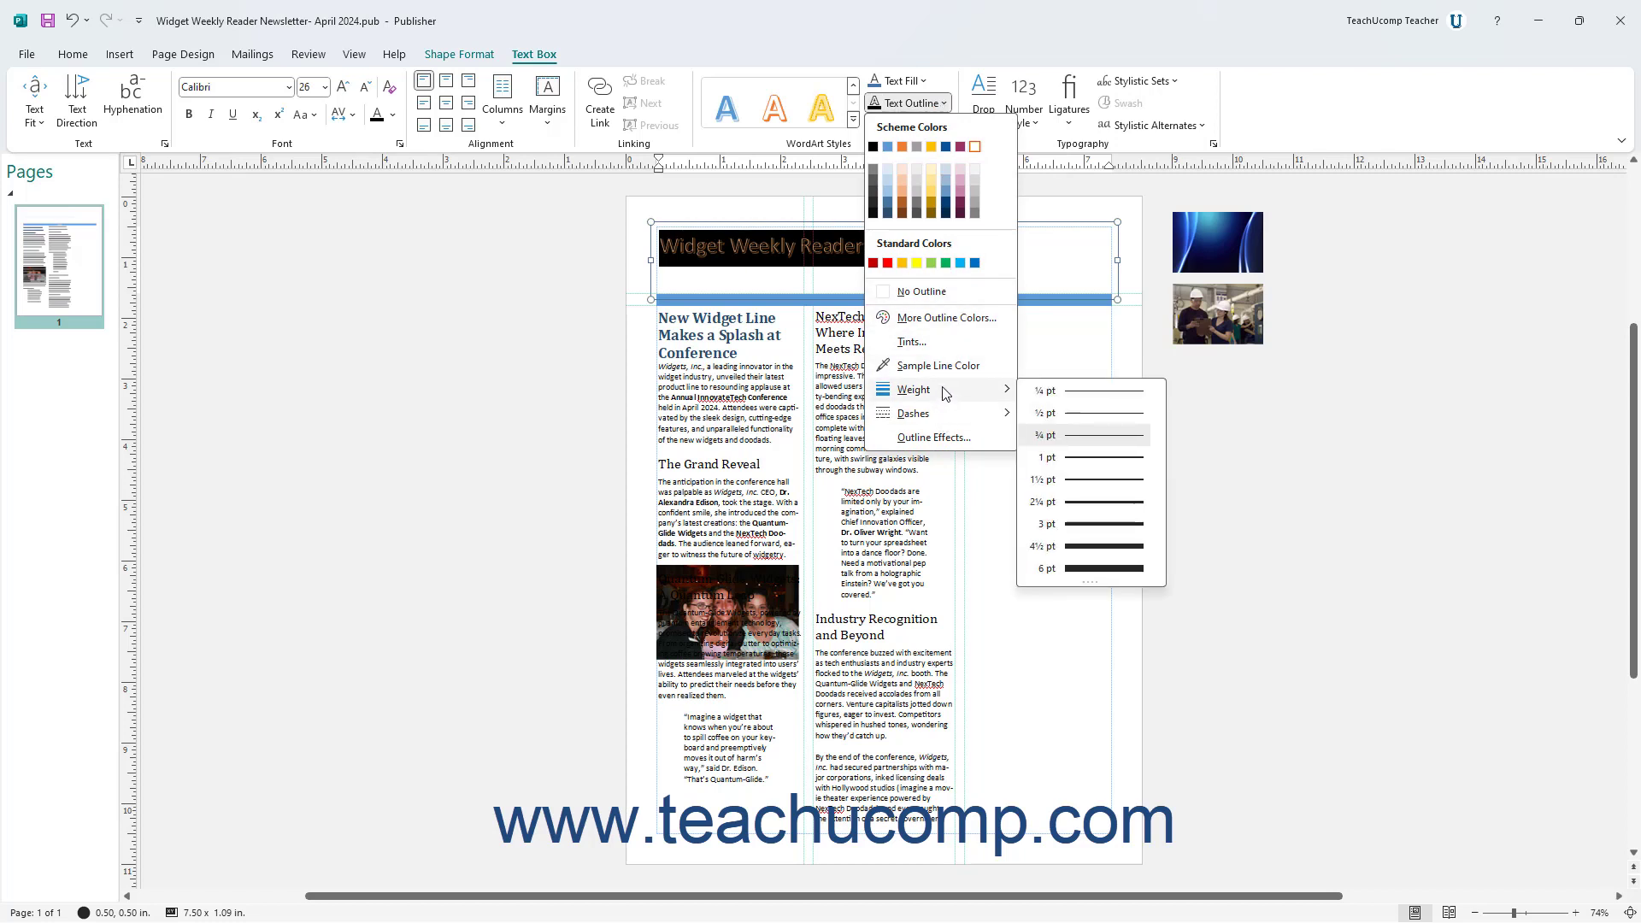
left_click(1062, 412)
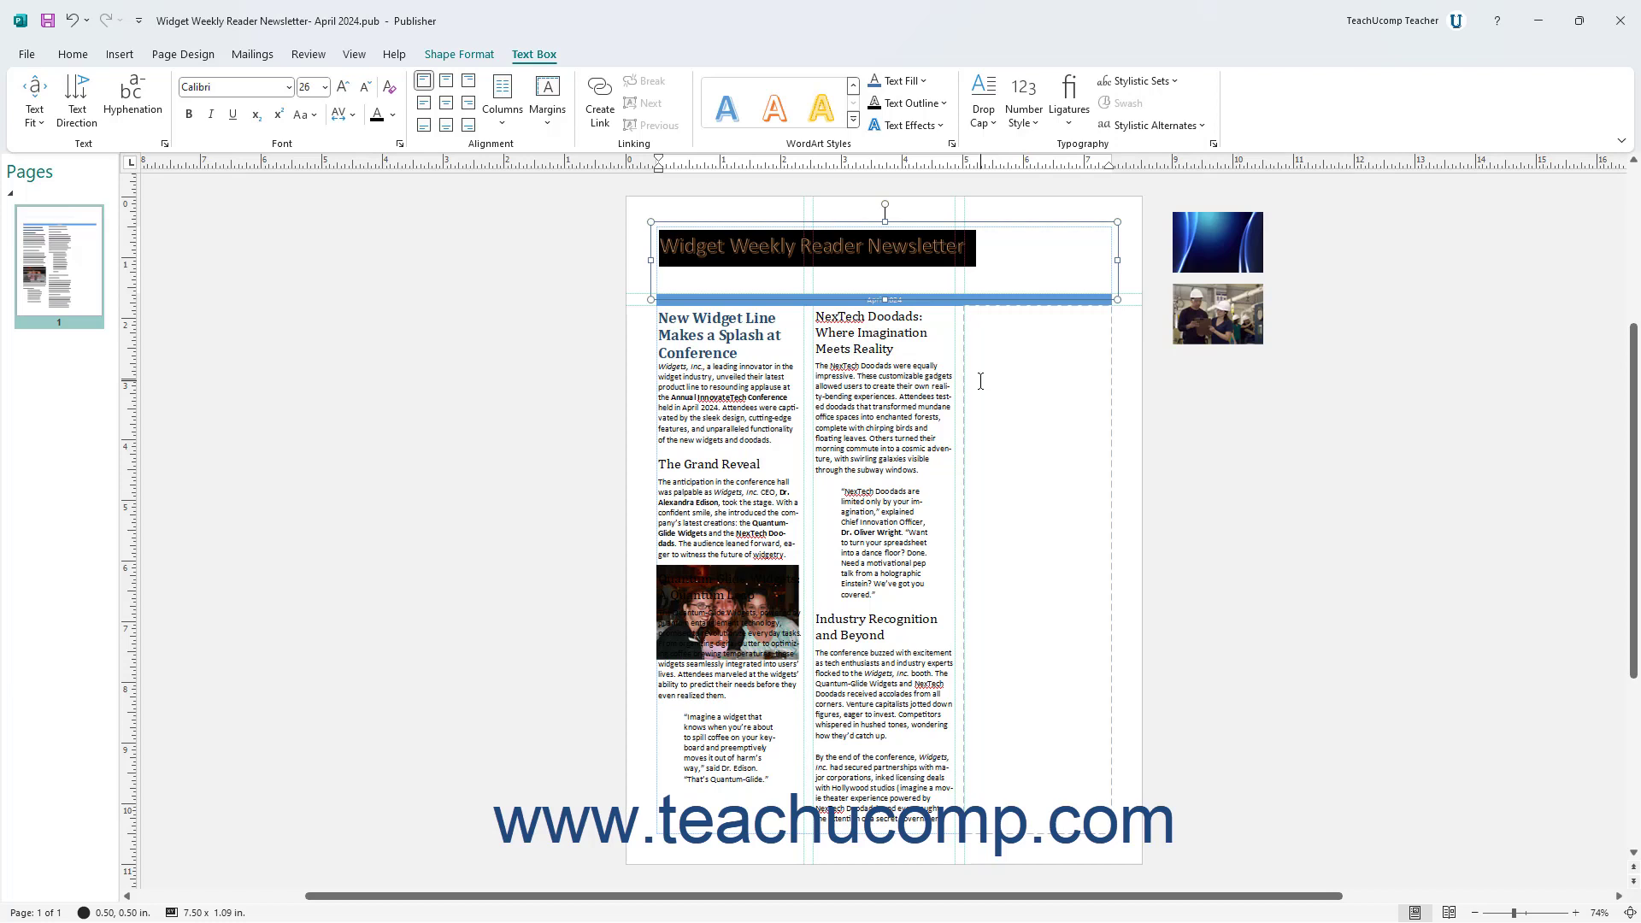
Add the second Perspective shadow effect to the newsletter title text.
left_click(935, 132)
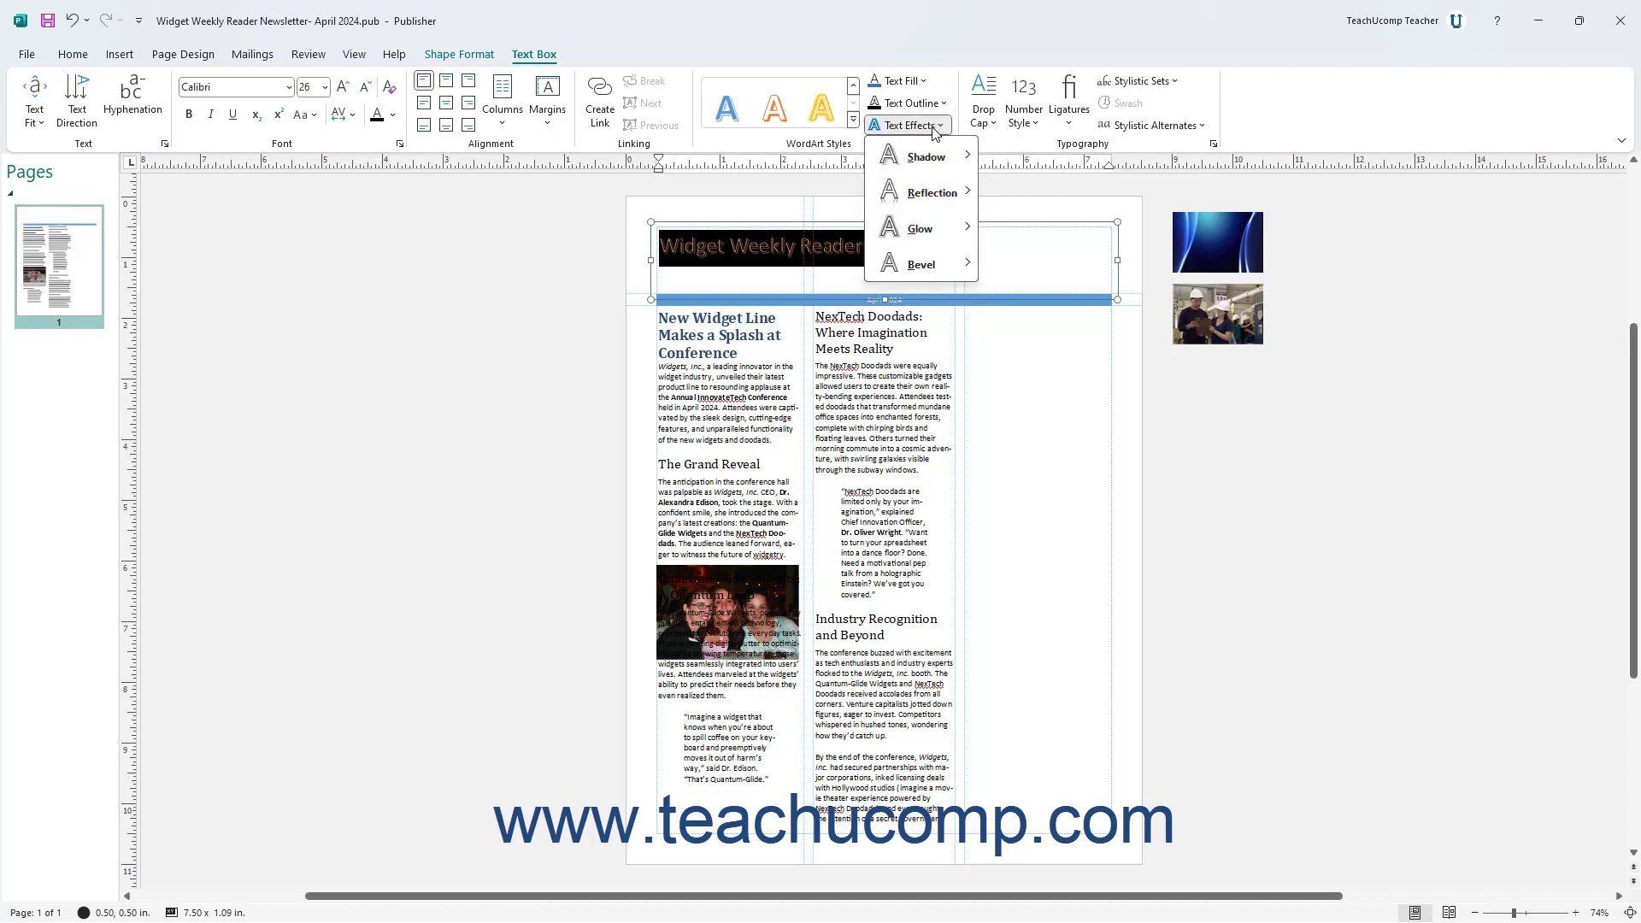
mouse_move(936, 168)
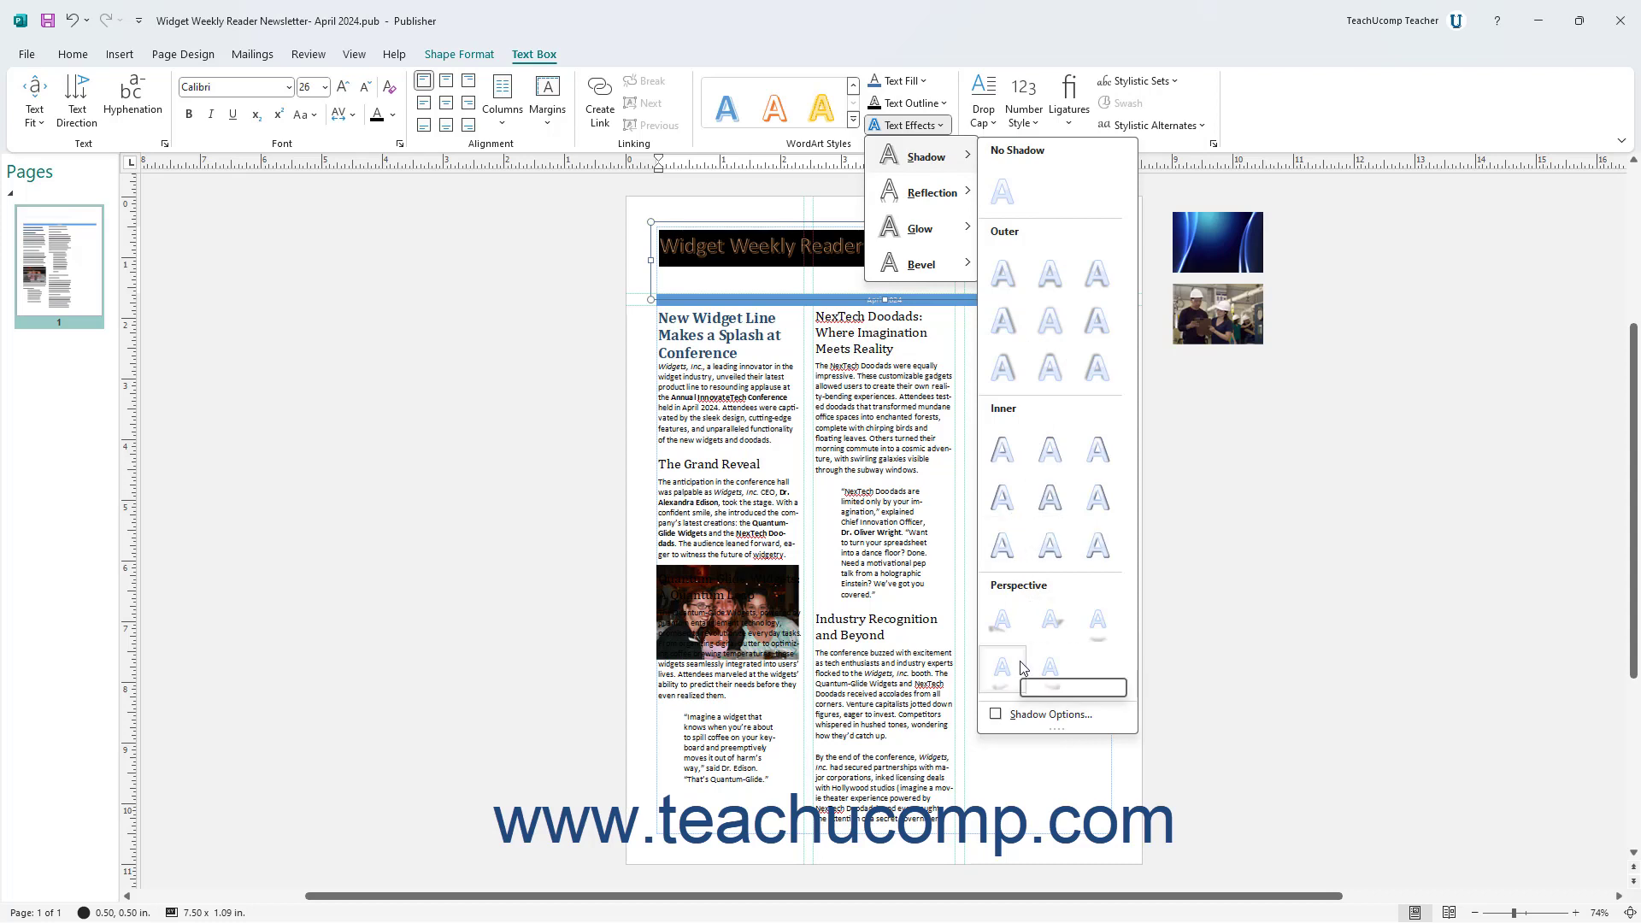
left_click(1045, 634)
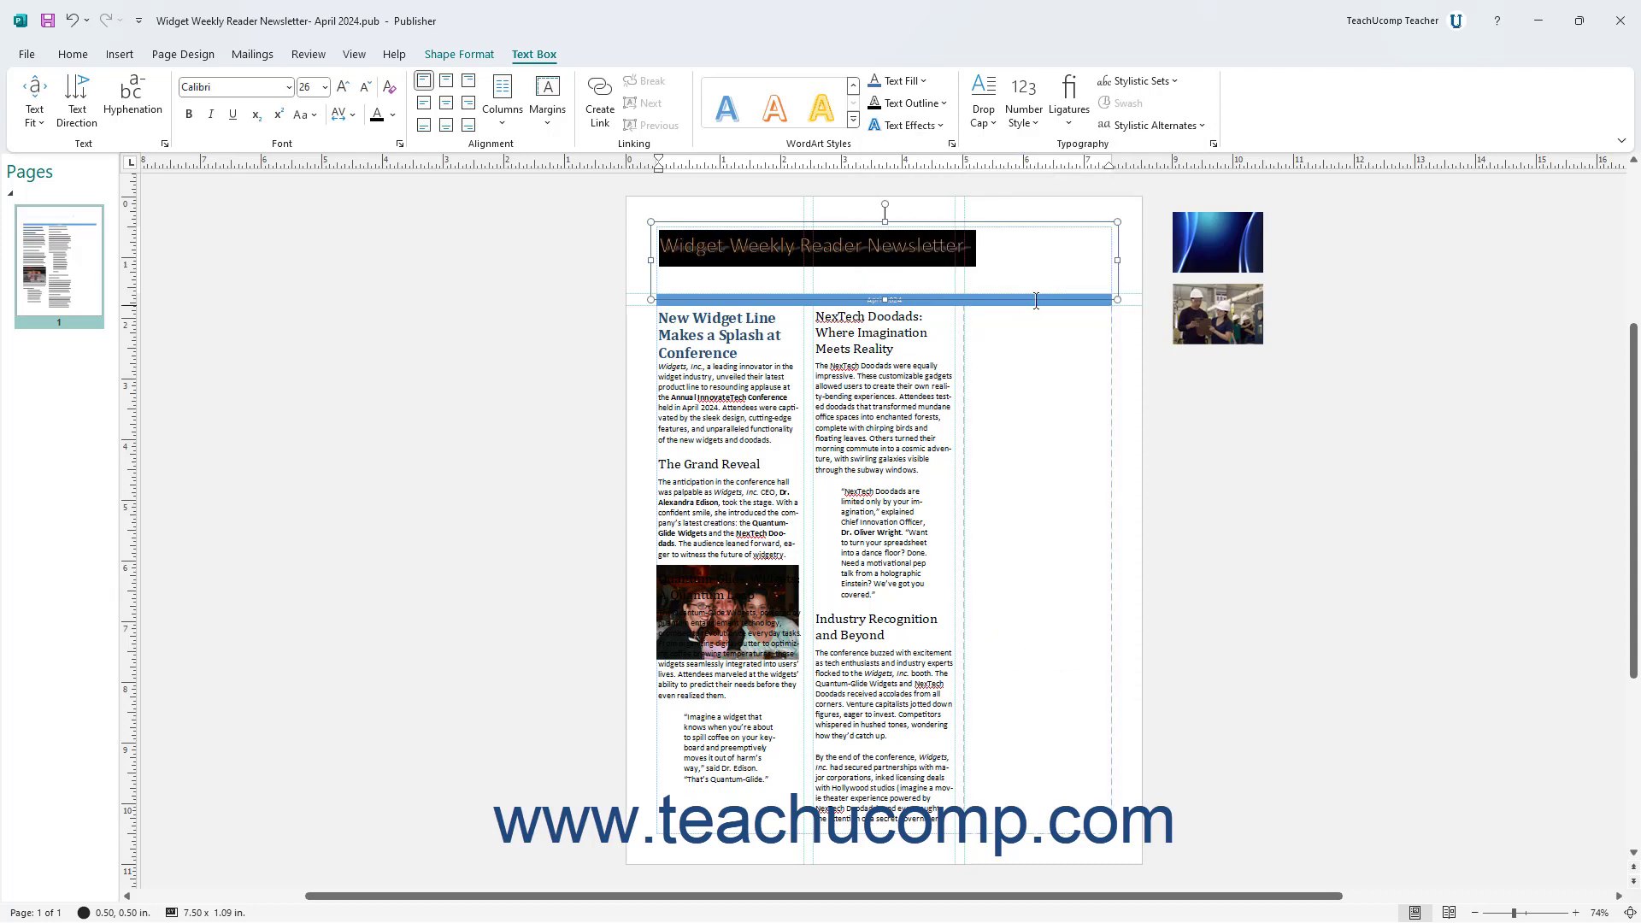
Apply Best Fit text sizing to the newsletter title so it fills its text box.
left_click(1024, 244)
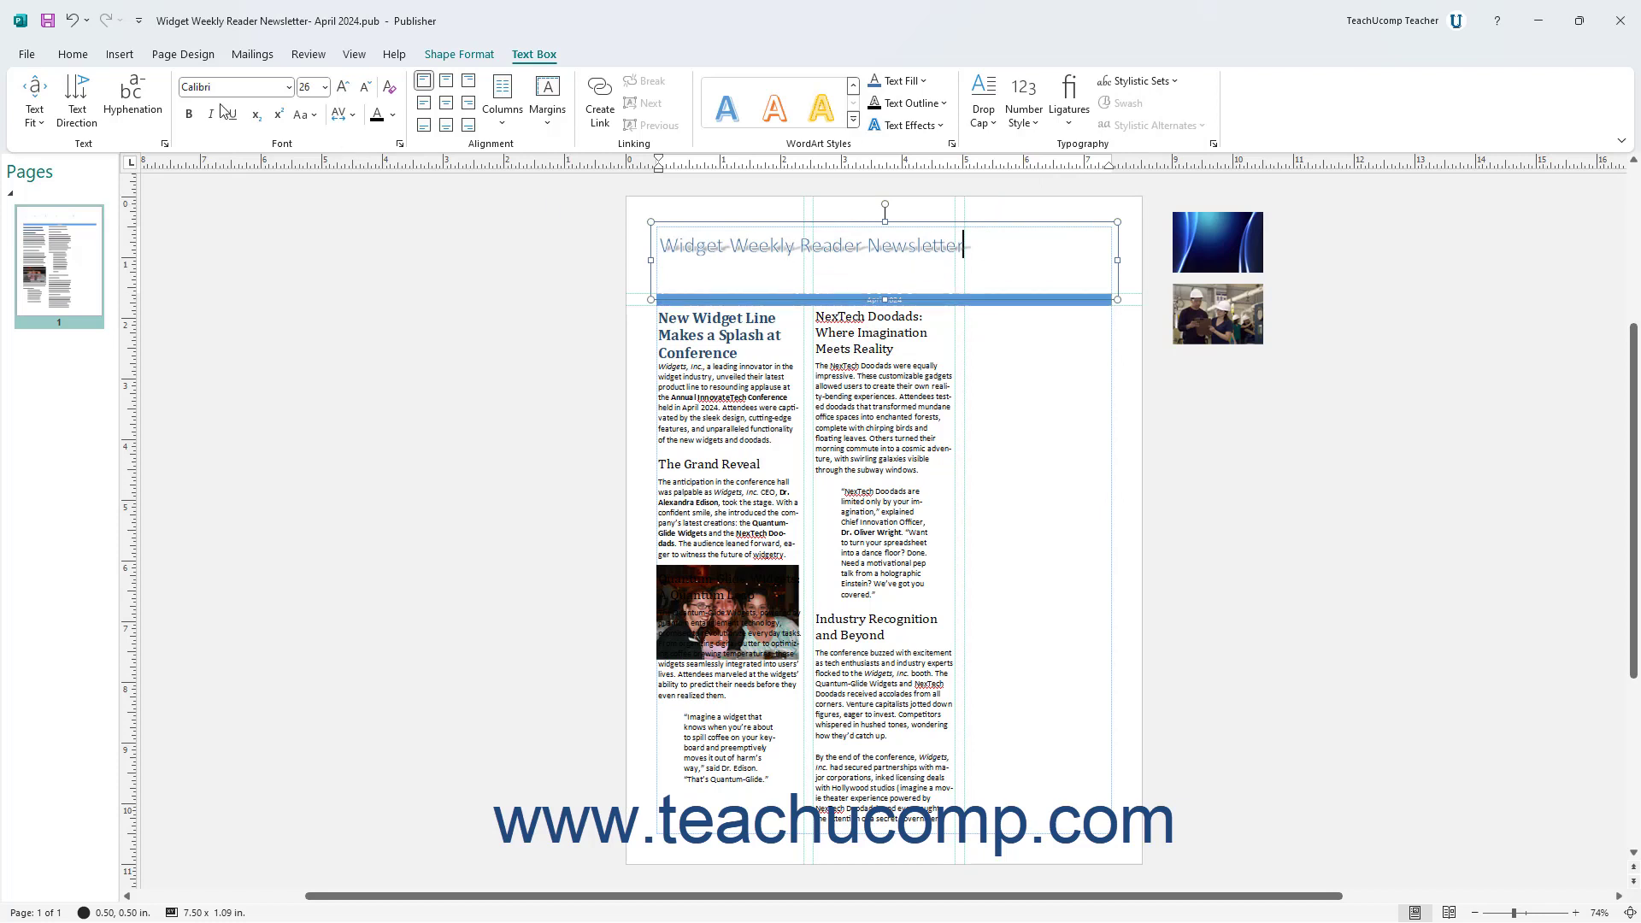
left_click(40, 126)
left_click(56, 147)
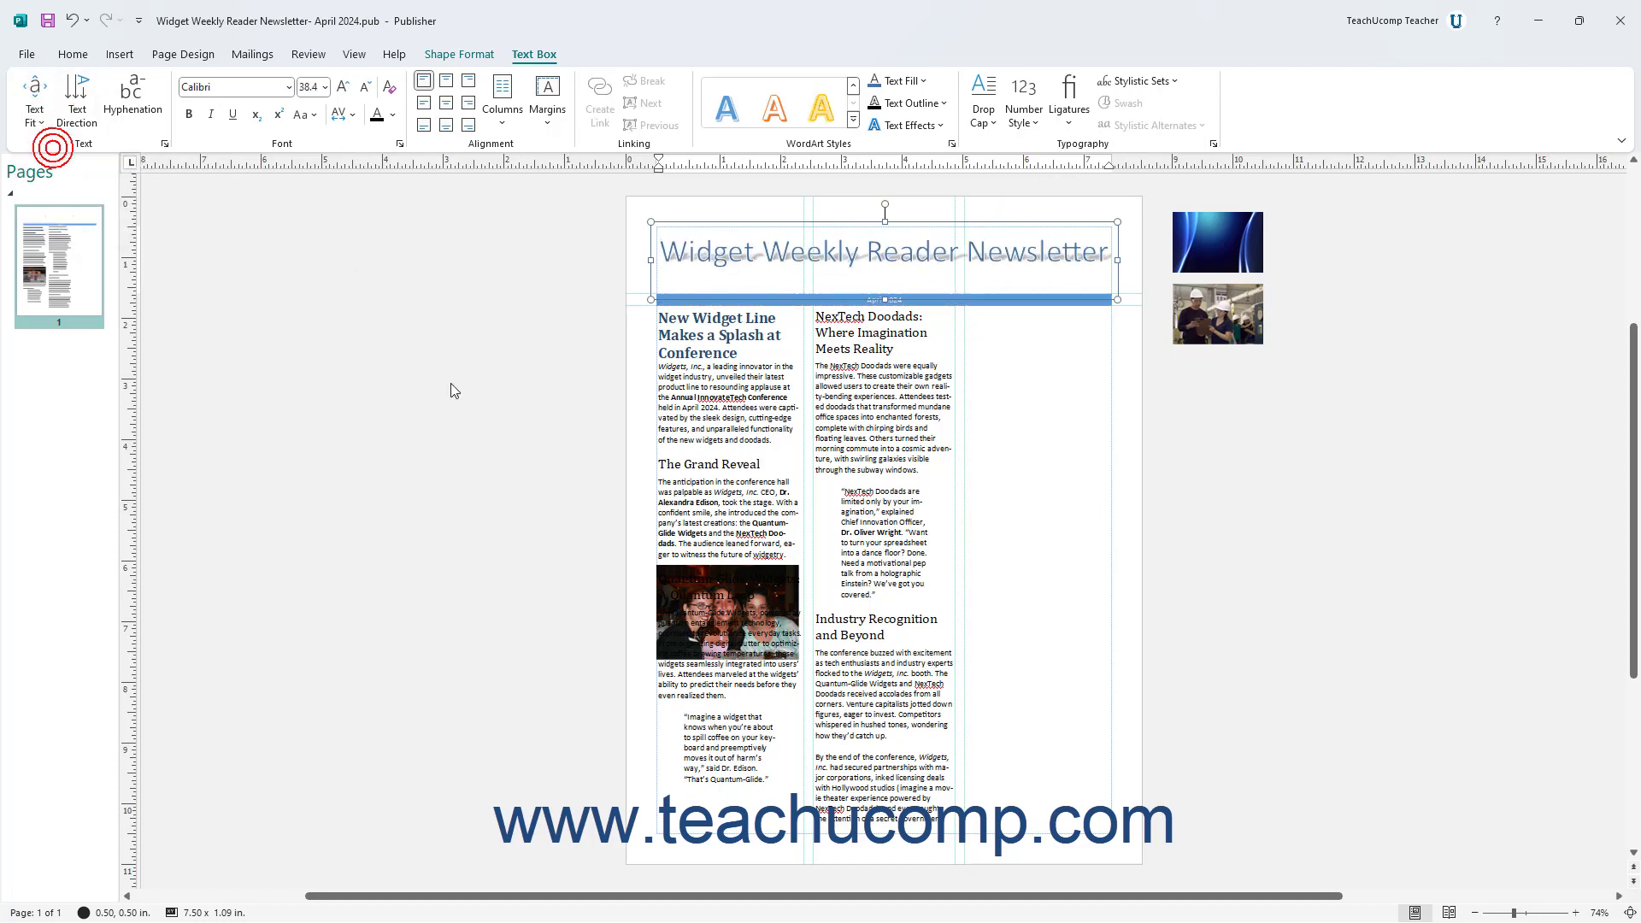
Add a blue drop cap from the third row of styles to the opening paragraph under "New Widget Line Makes a Splash at Conference".
left_click(687, 333)
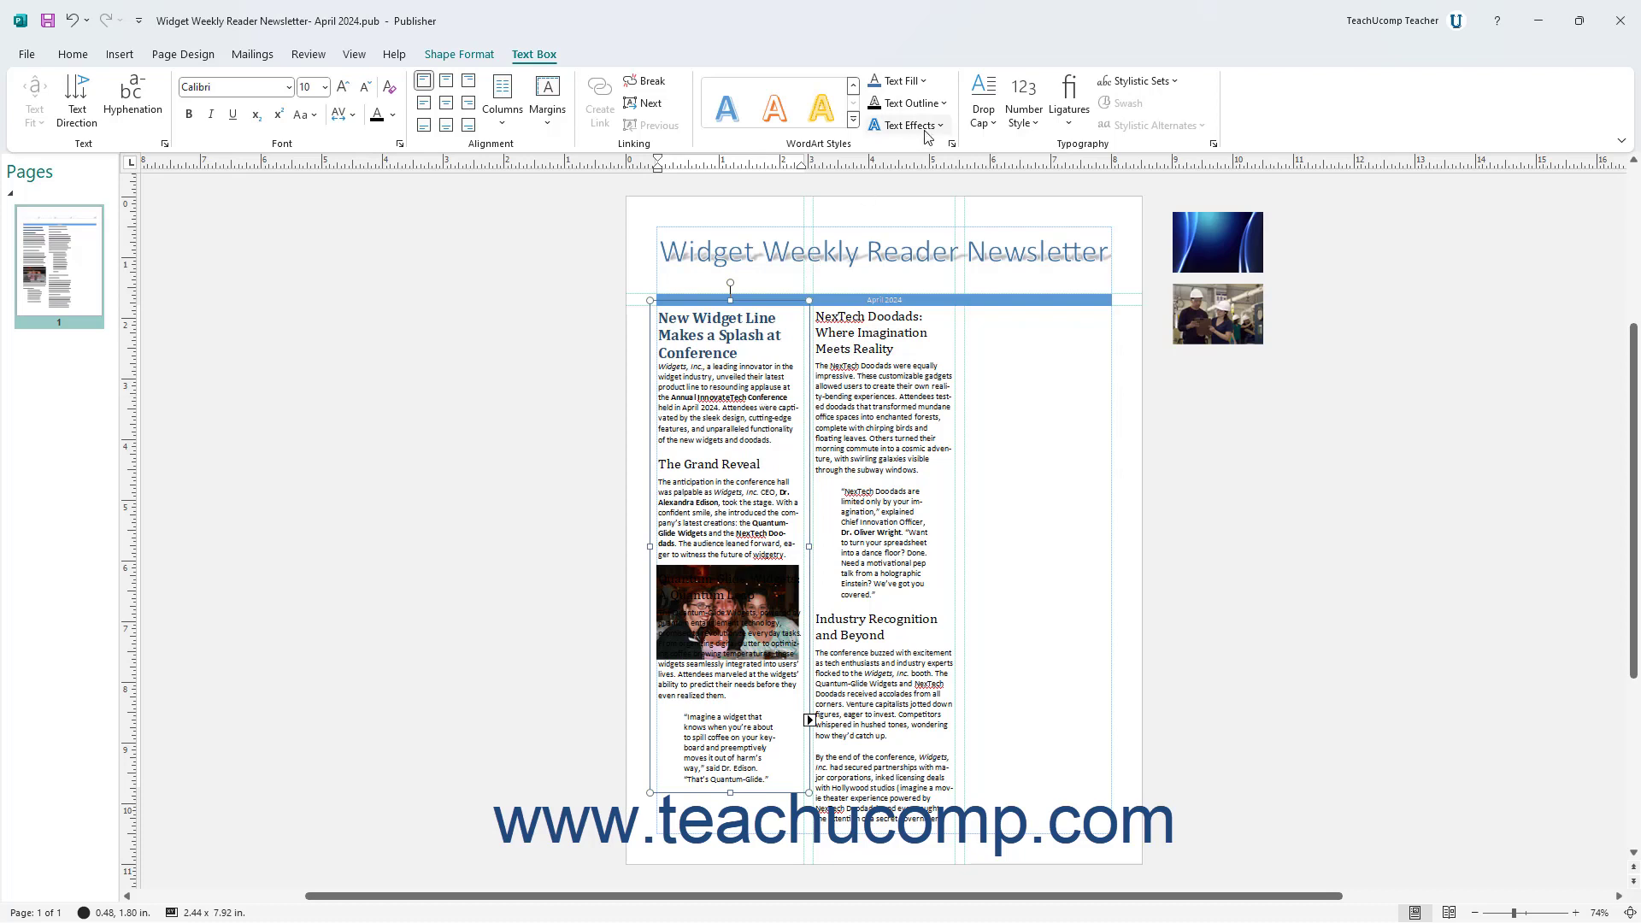
left_click(980, 121)
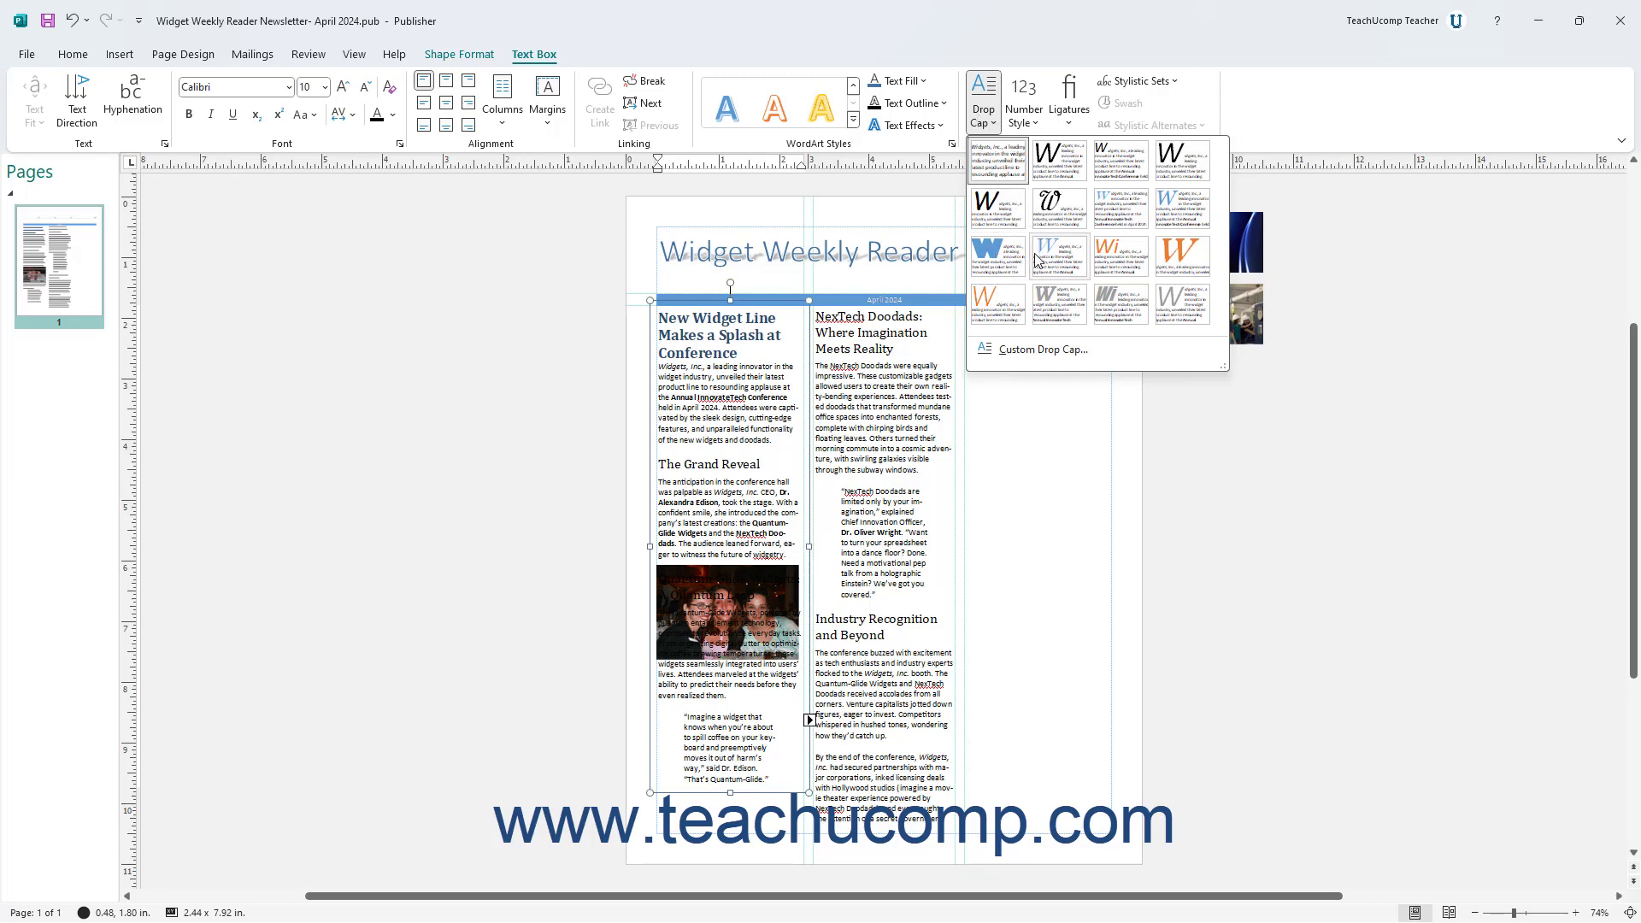
left_click(1075, 254)
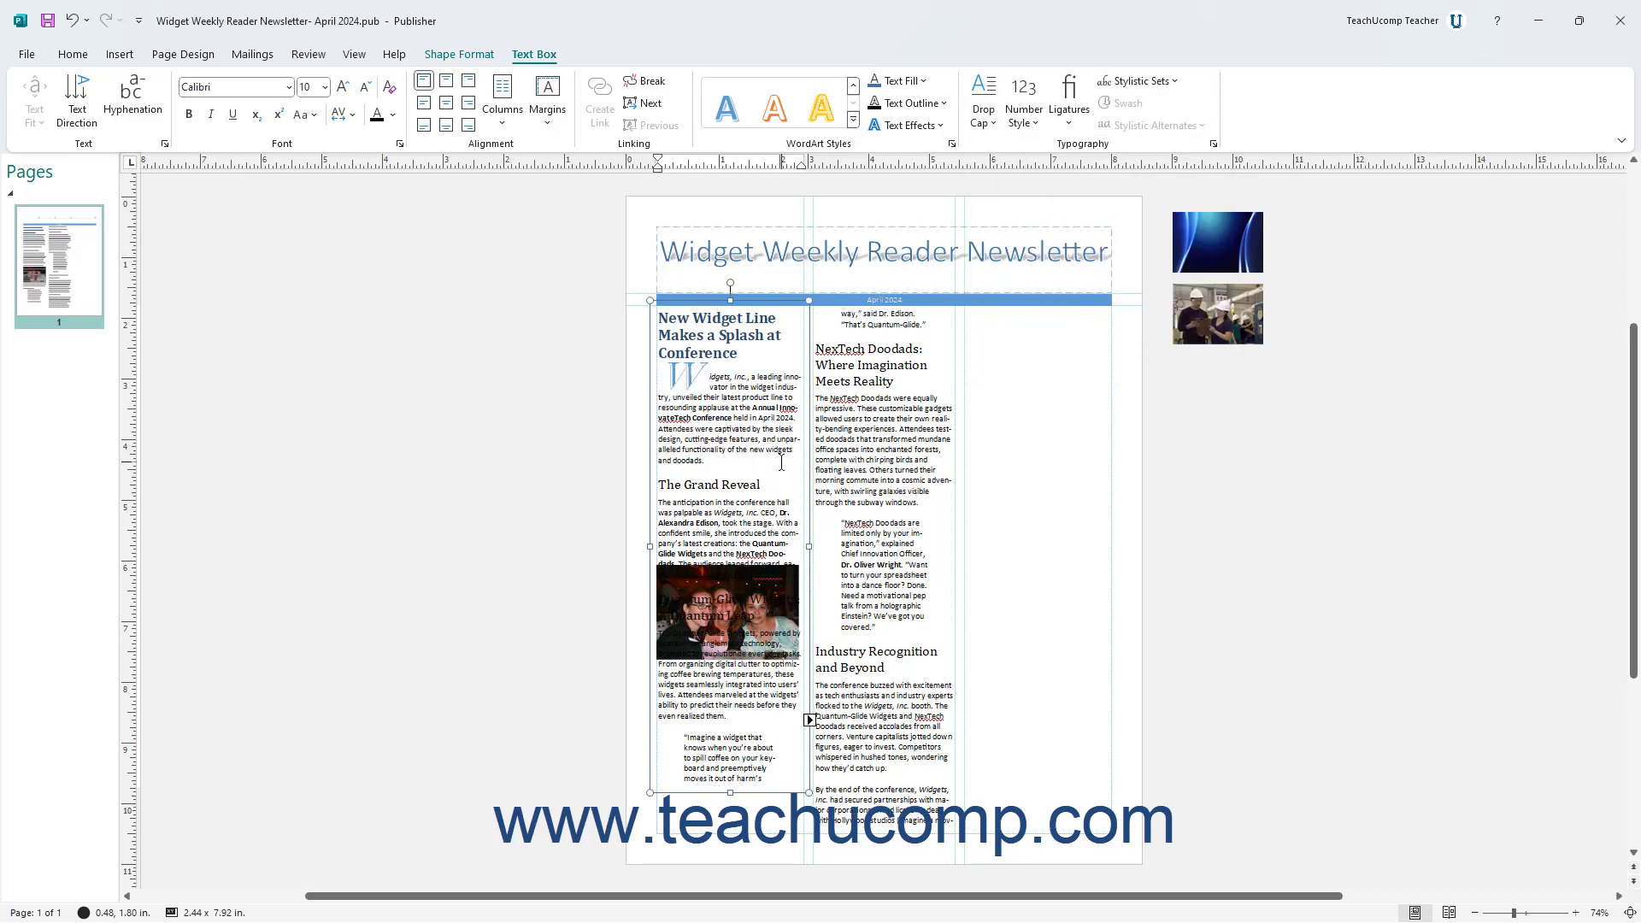
Add a line containing "1" below the newsletter title and try the Tabular Lining number style on it.
left_click(928, 261)
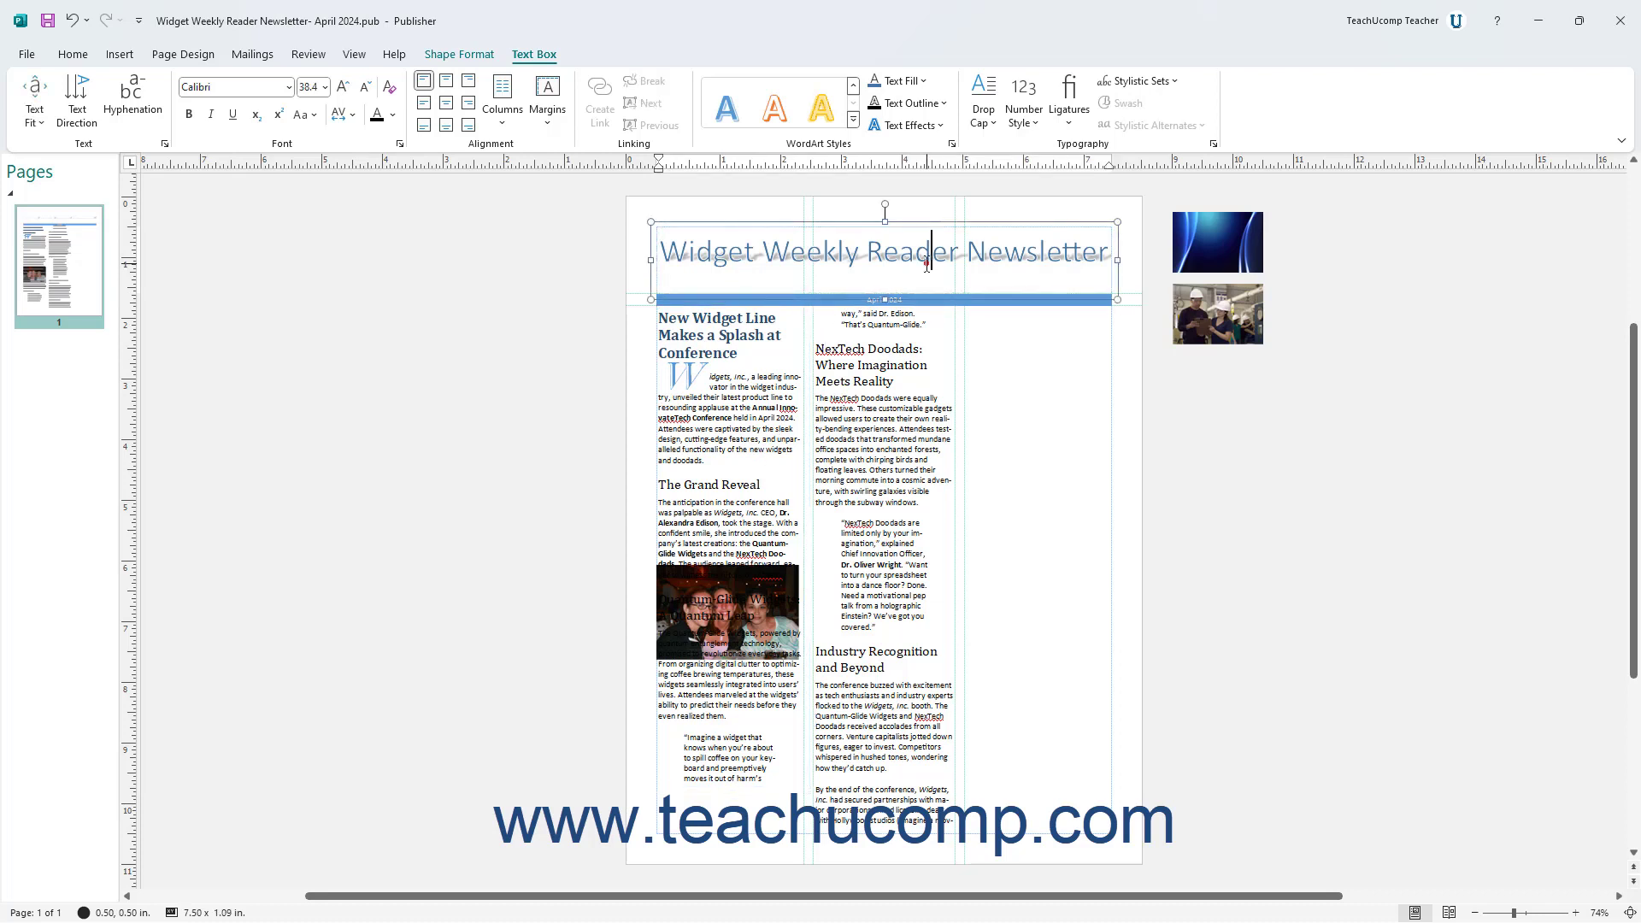
left_click(1110, 253)
key("Return")
type("1")
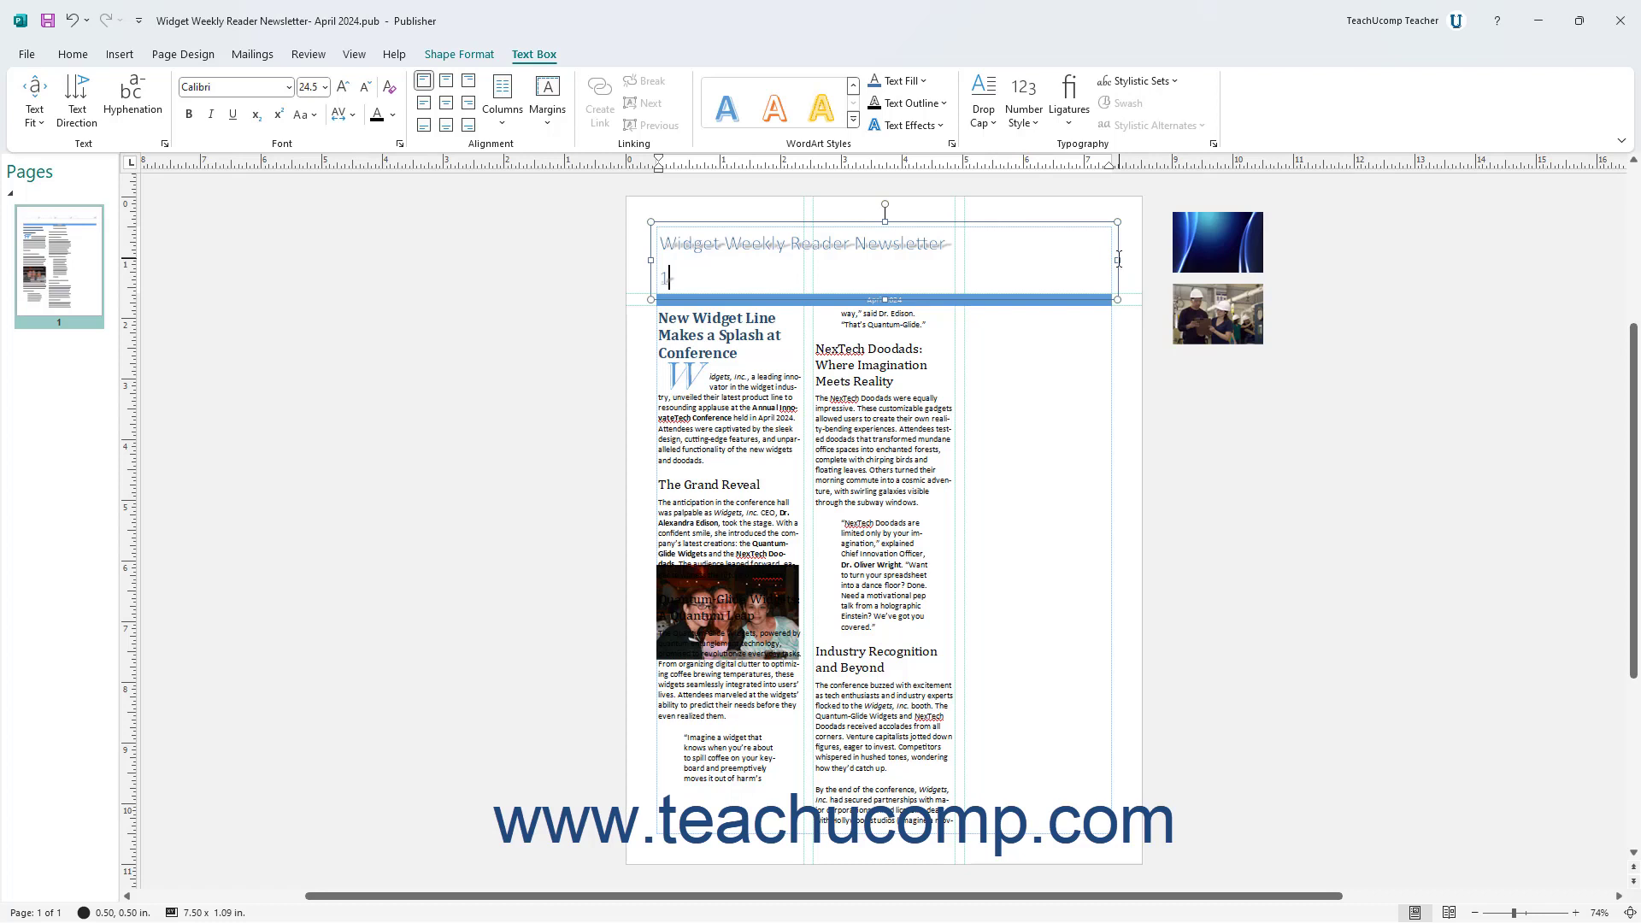
key("shift+Left")
left_click(1031, 123)
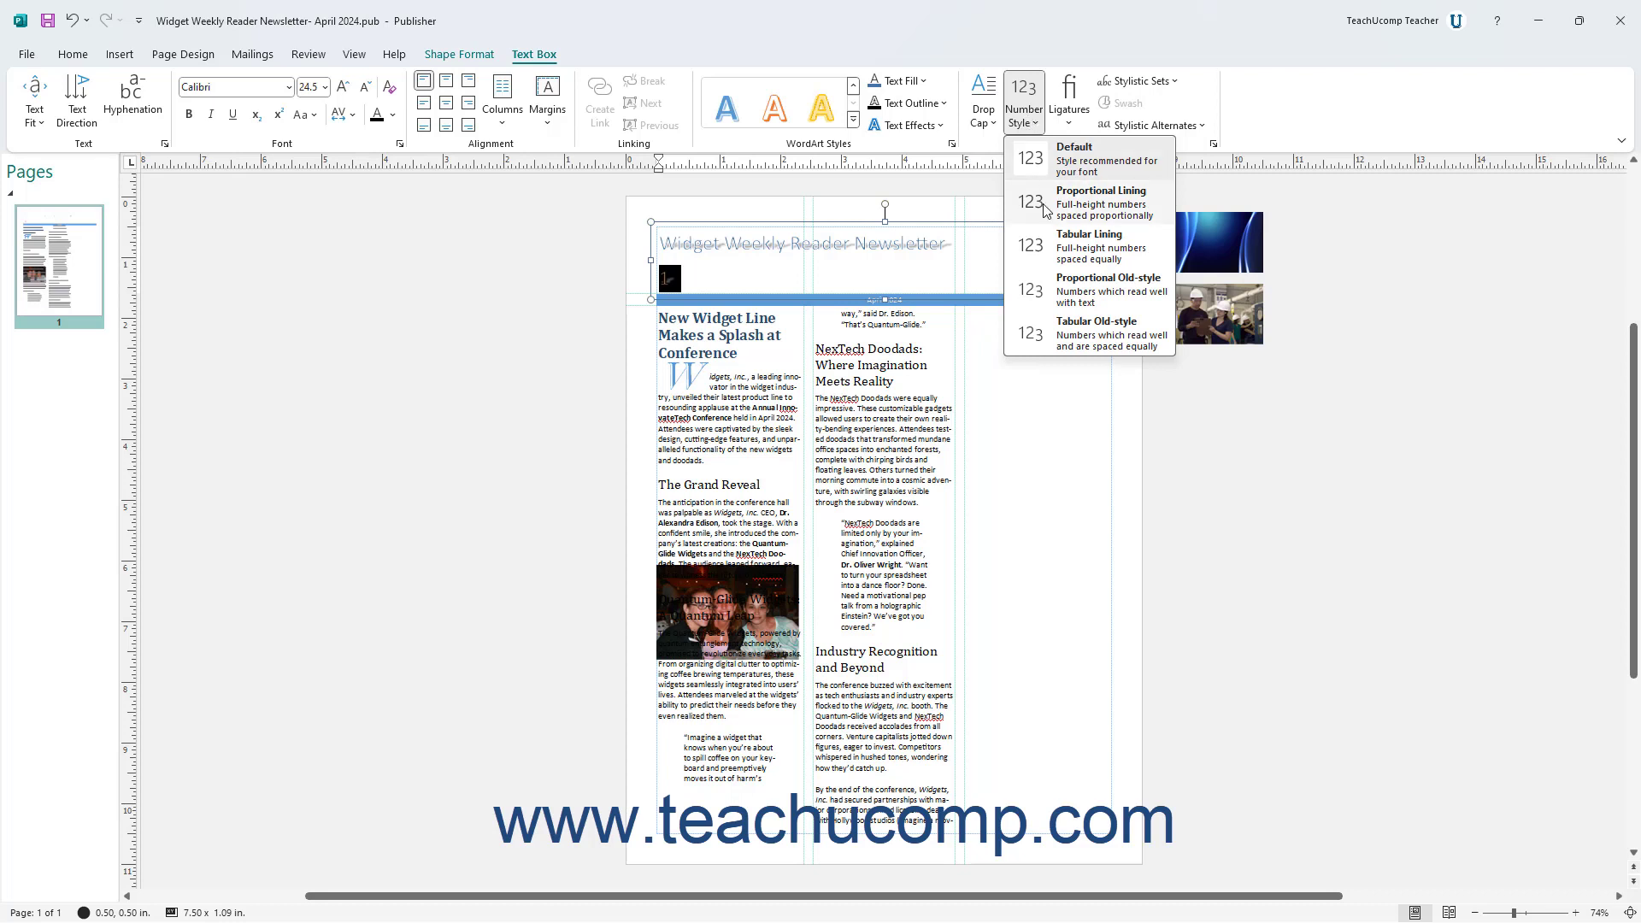
left_click(1057, 247)
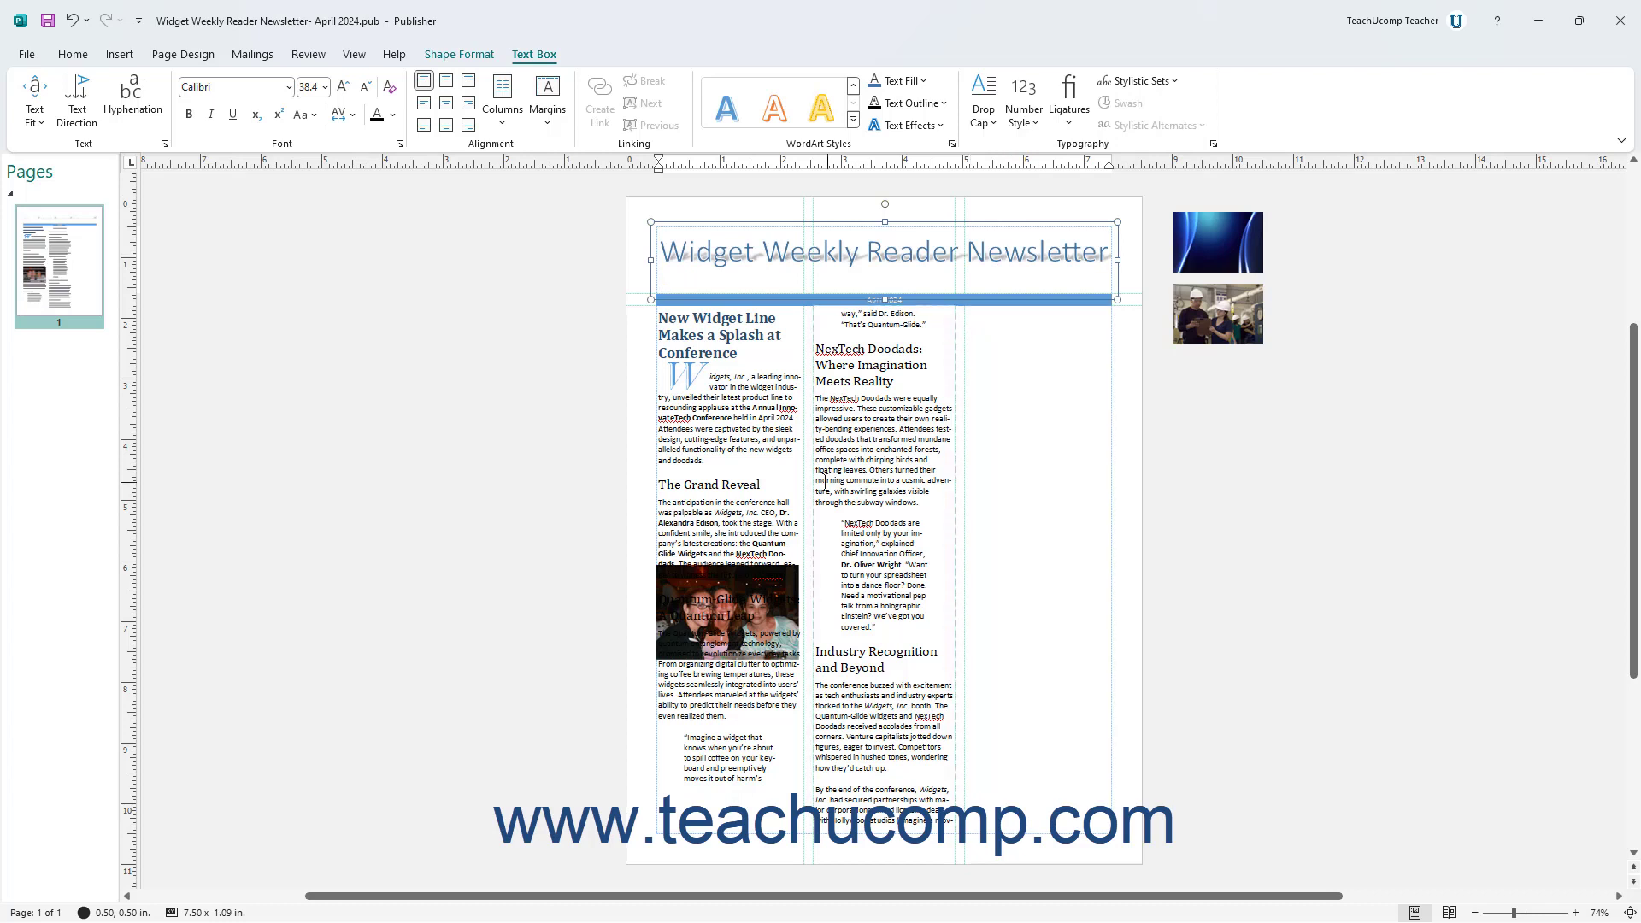
Apply Standard and Discretionary ligatures to the opening paragraph under "New Widget Line Makes a Splash at Conference".
left_click_drag(703, 463, 663, 376)
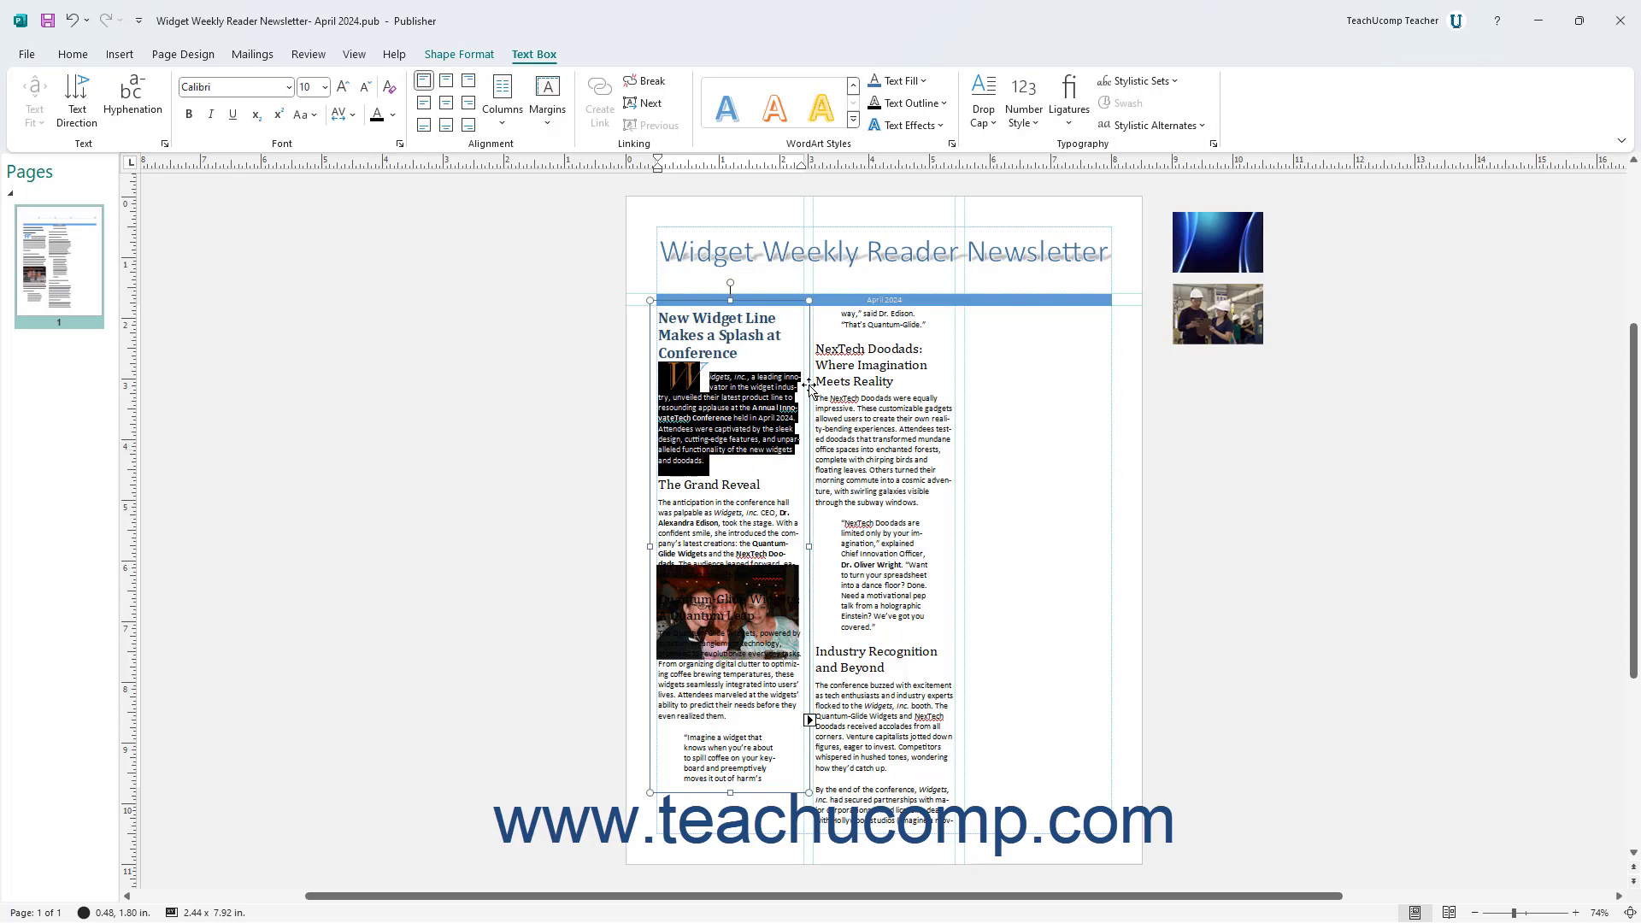
left_click(1068, 119)
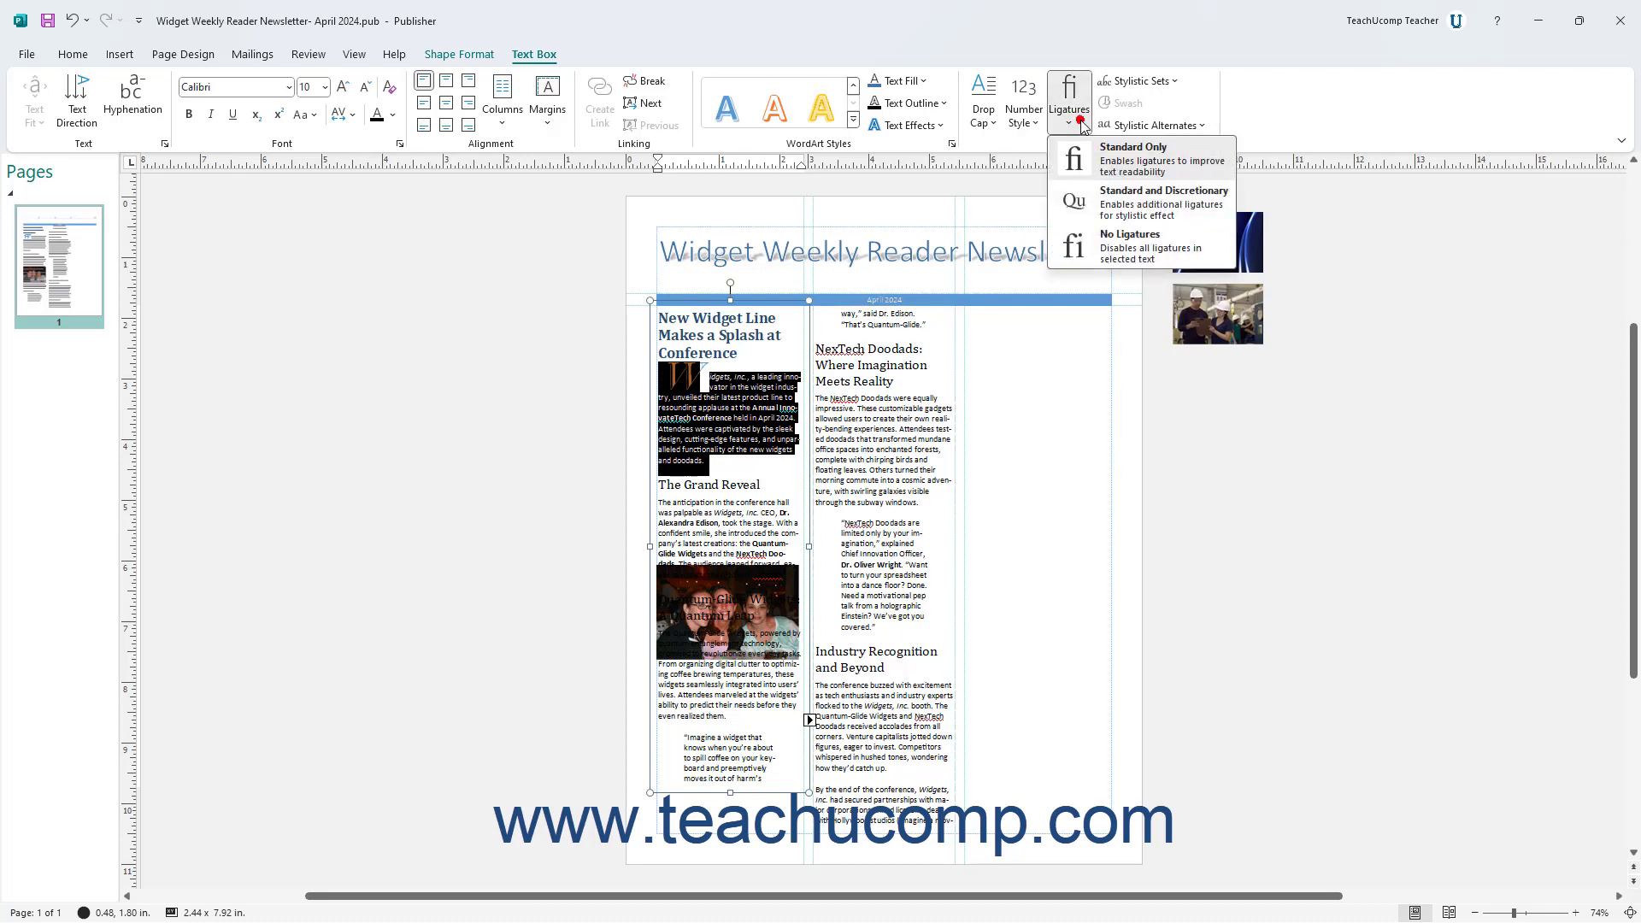
left_click(1119, 212)
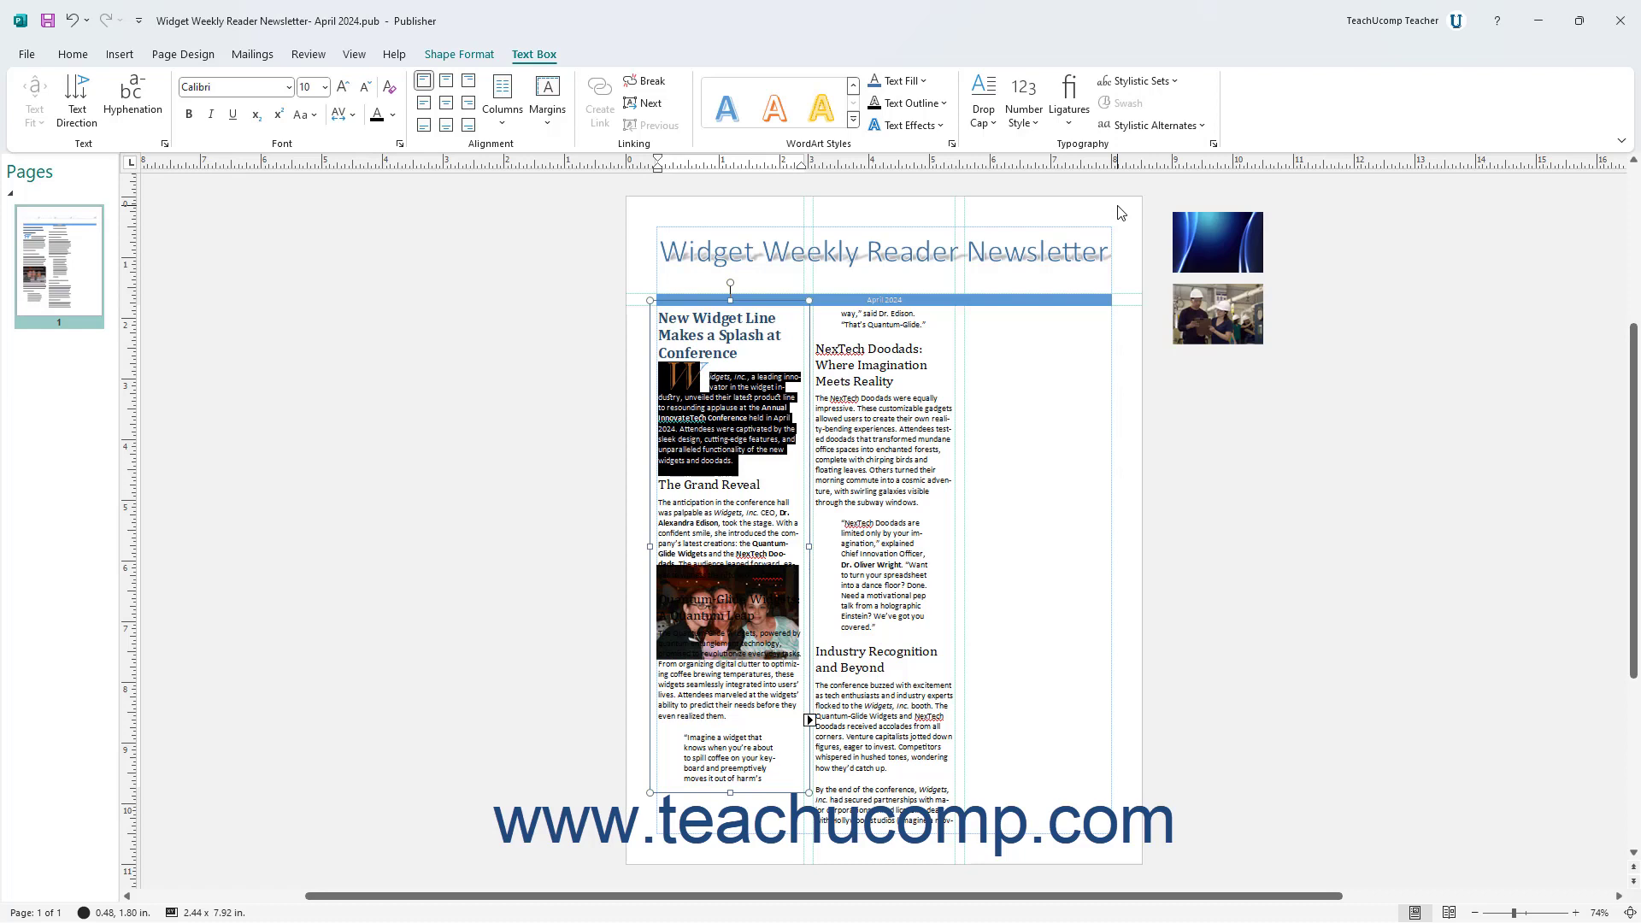
Apply the fourth individual stylistic set to the opening paragraph, choose the default stylistic alternate, and deselect the text.
left_click(1166, 80)
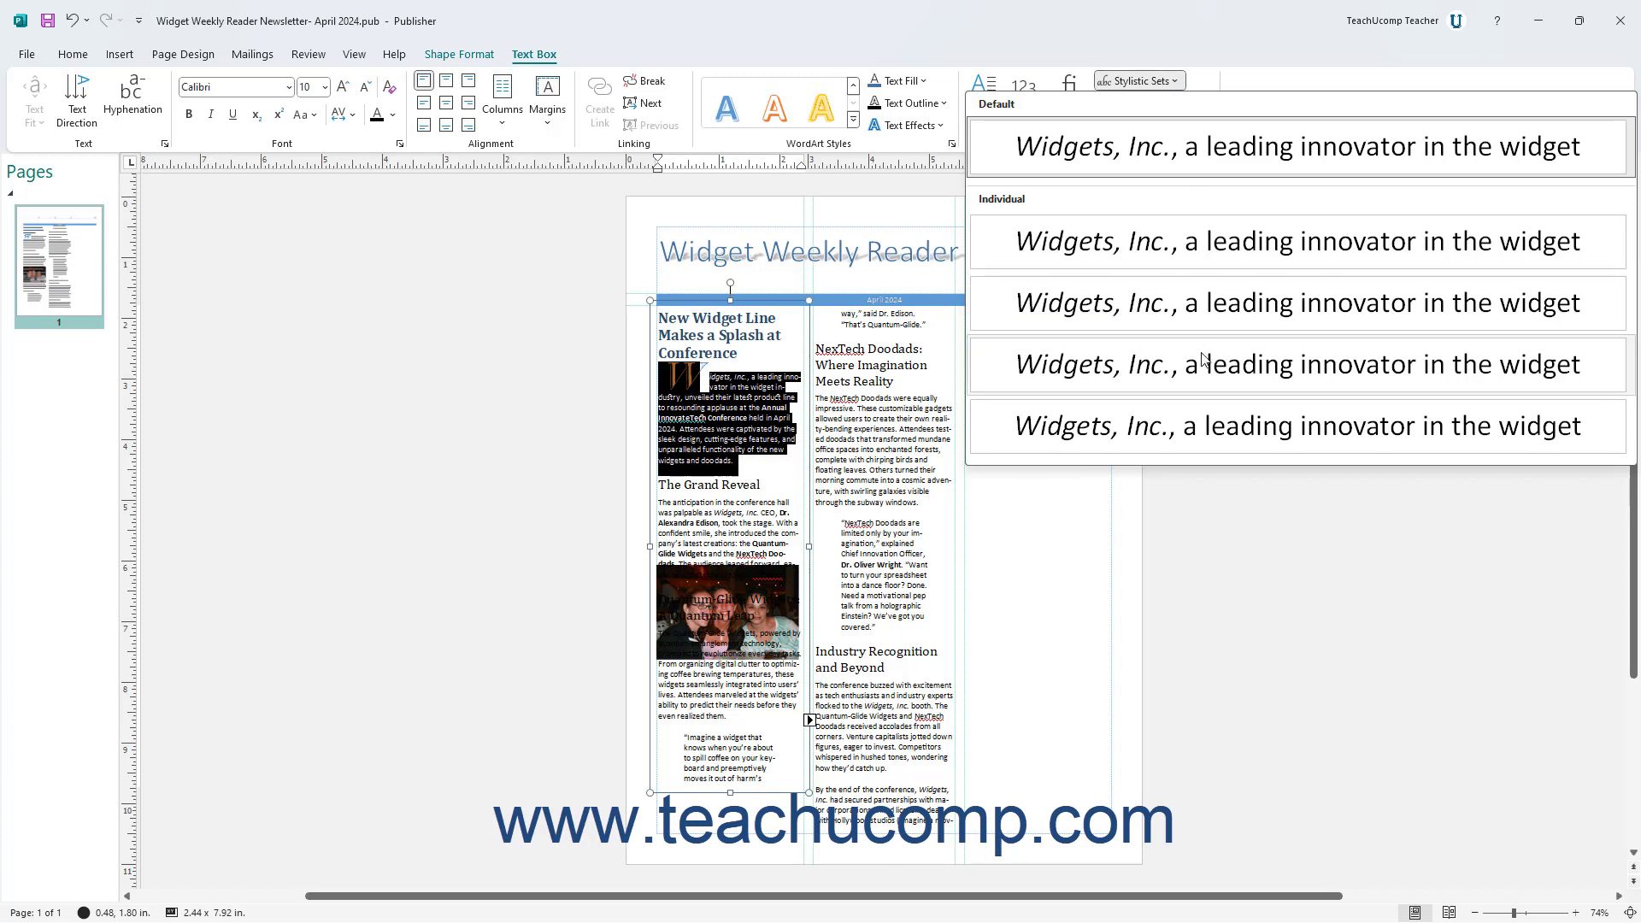
left_click(1184, 433)
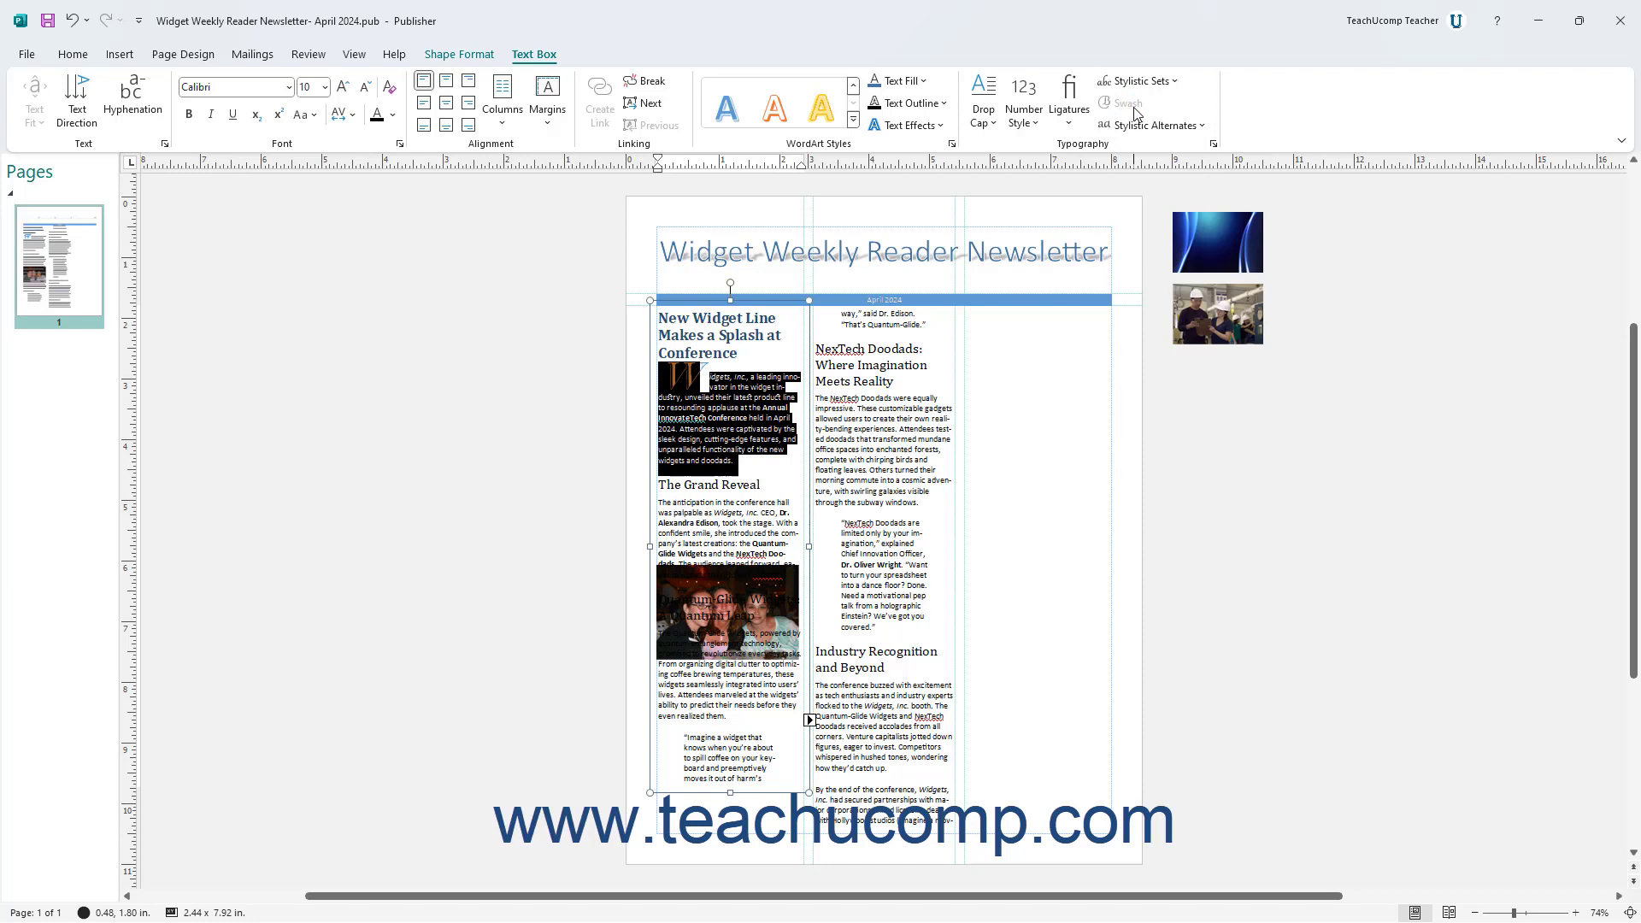
left_click(1197, 126)
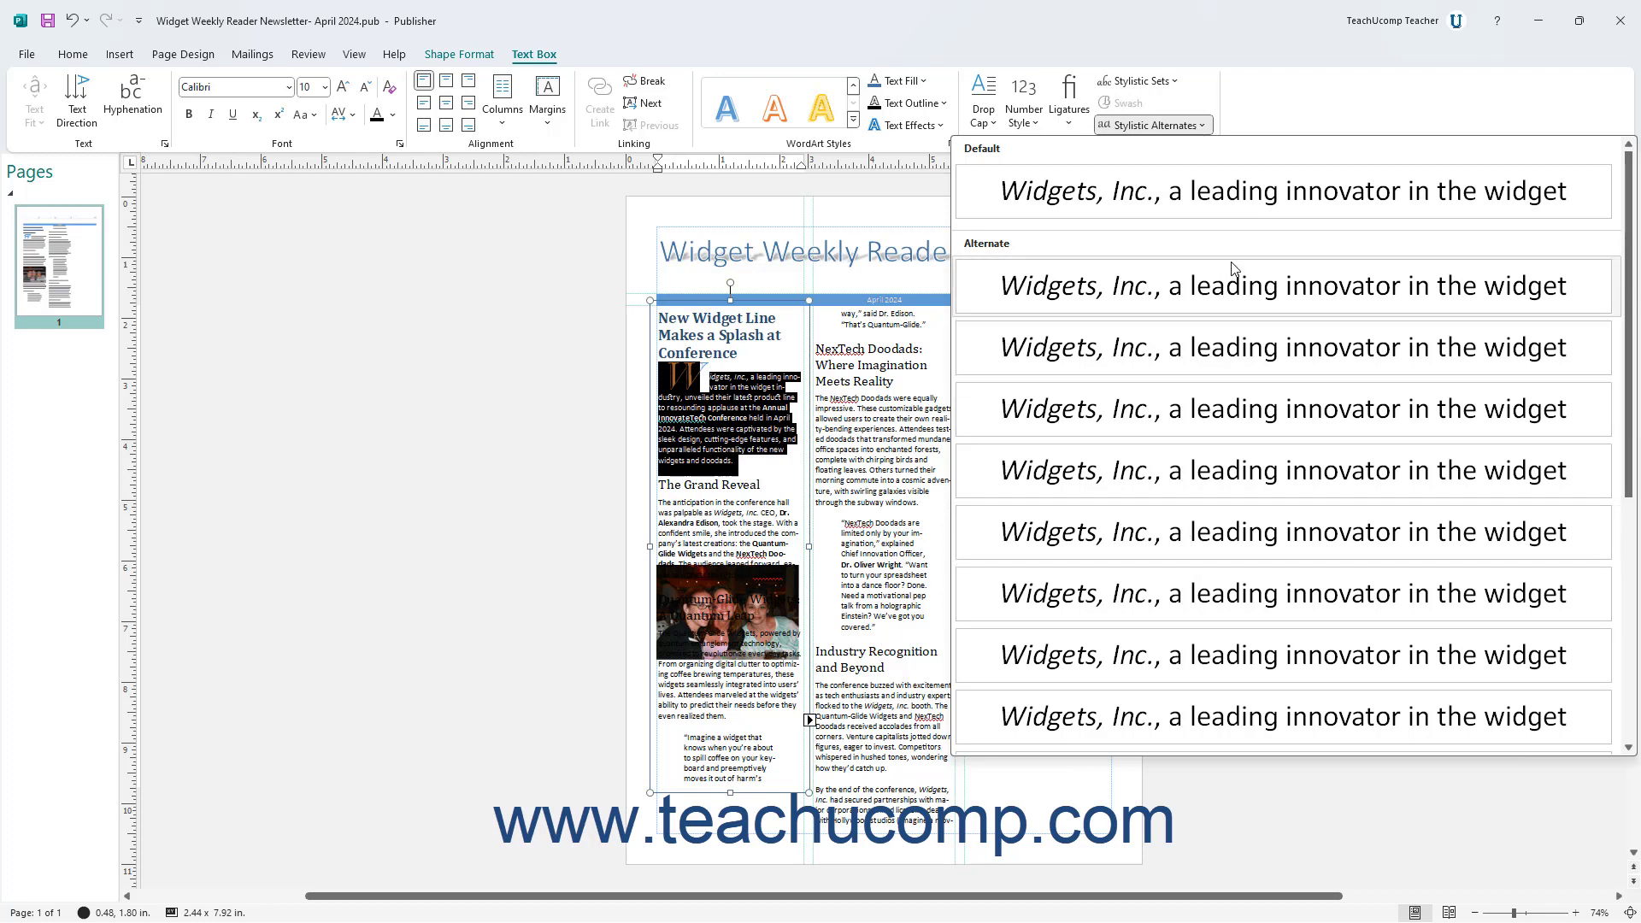
left_click(1235, 218)
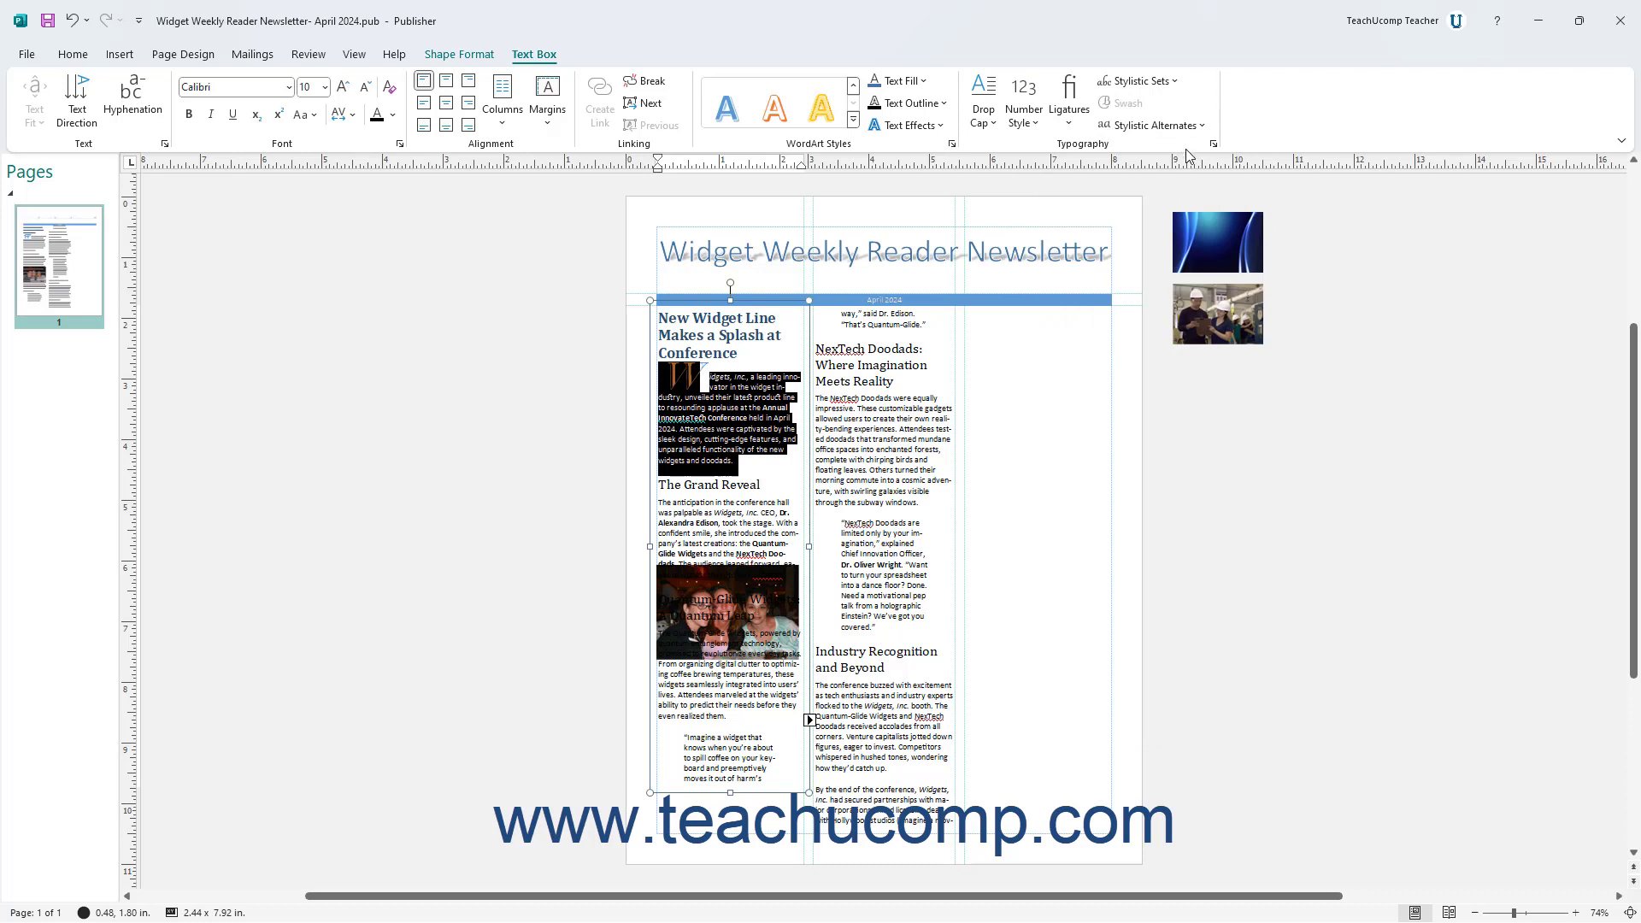
left_click(761, 468)
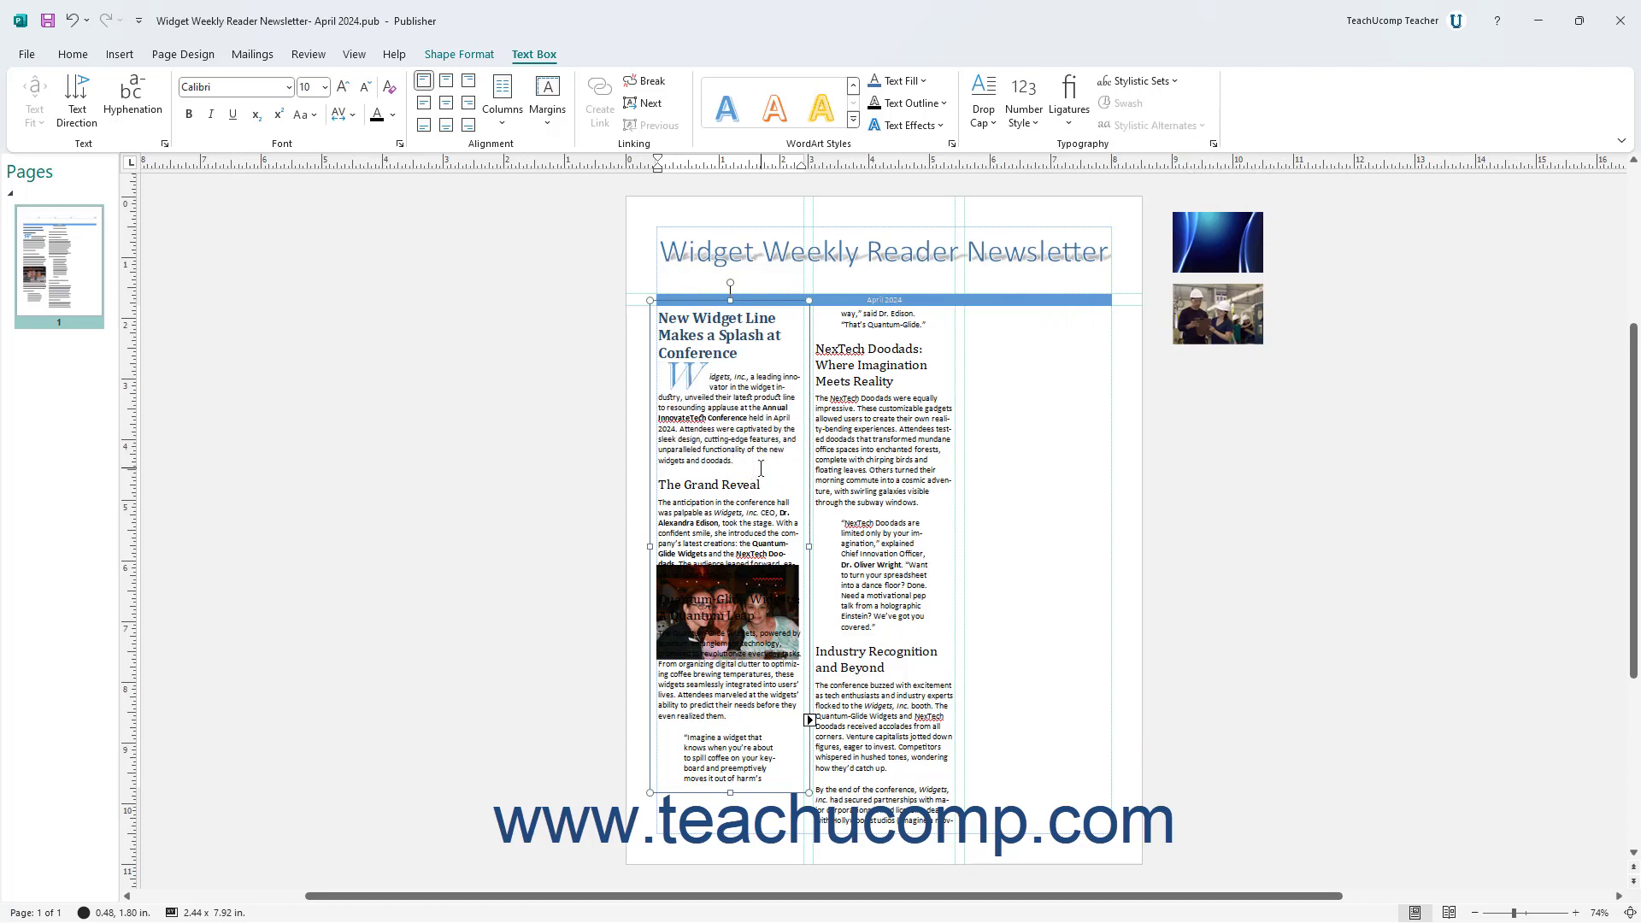